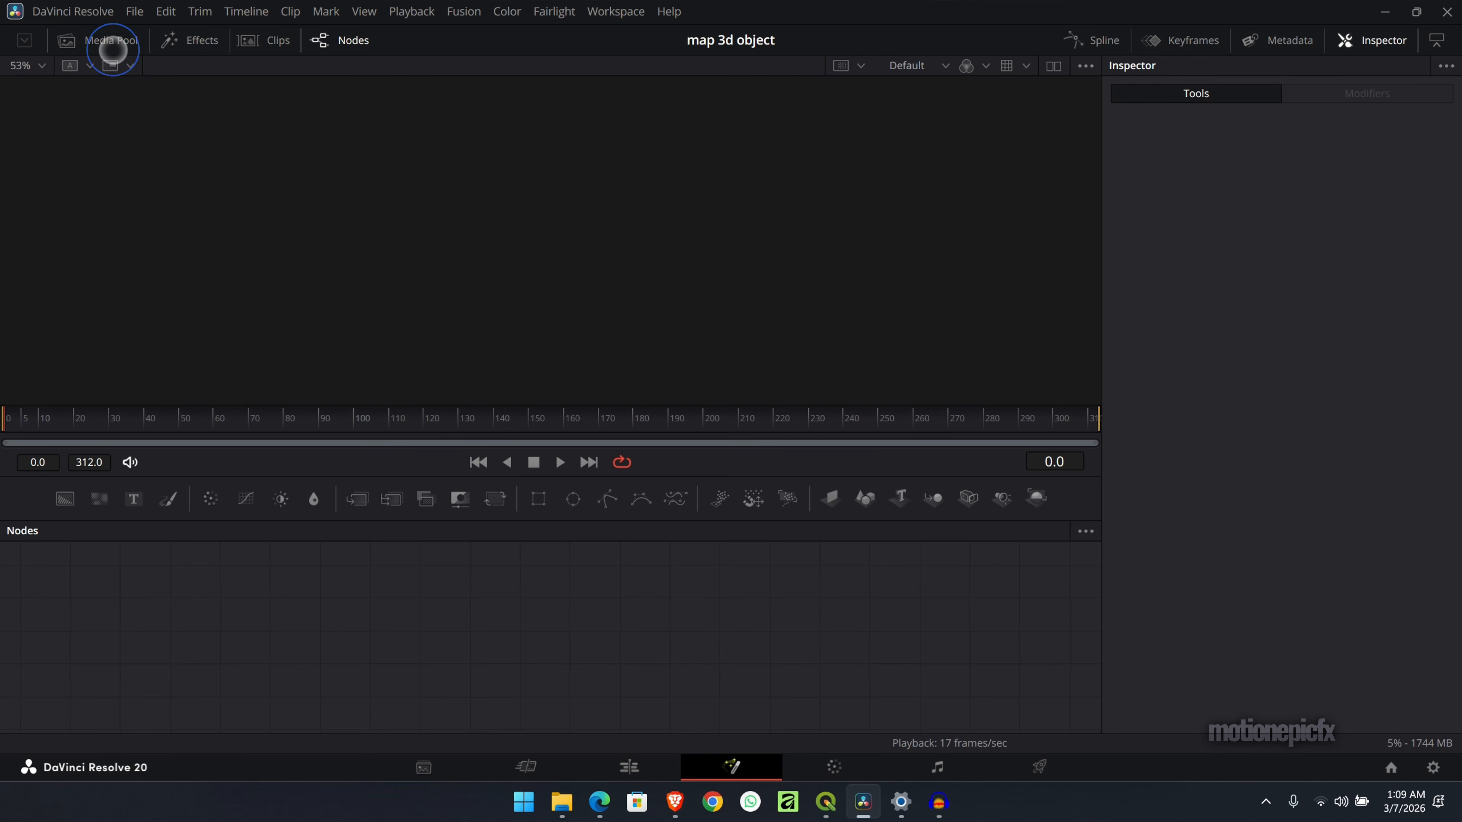
- Bring Old Trafford-sat.png from the media pool into the node graph and show it in the viewer
click(112, 50)
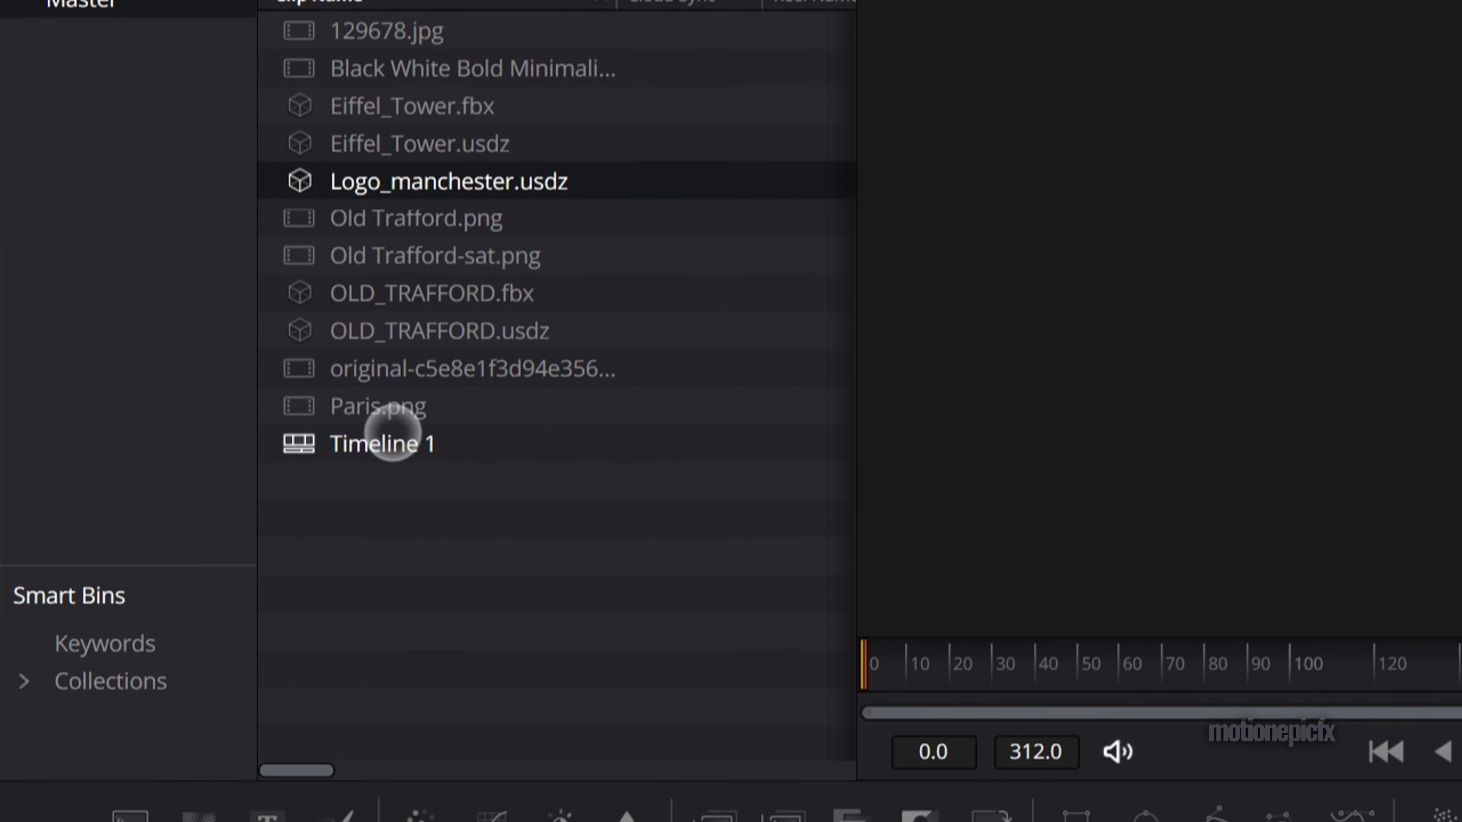
drag(467, 207, 464, 821)
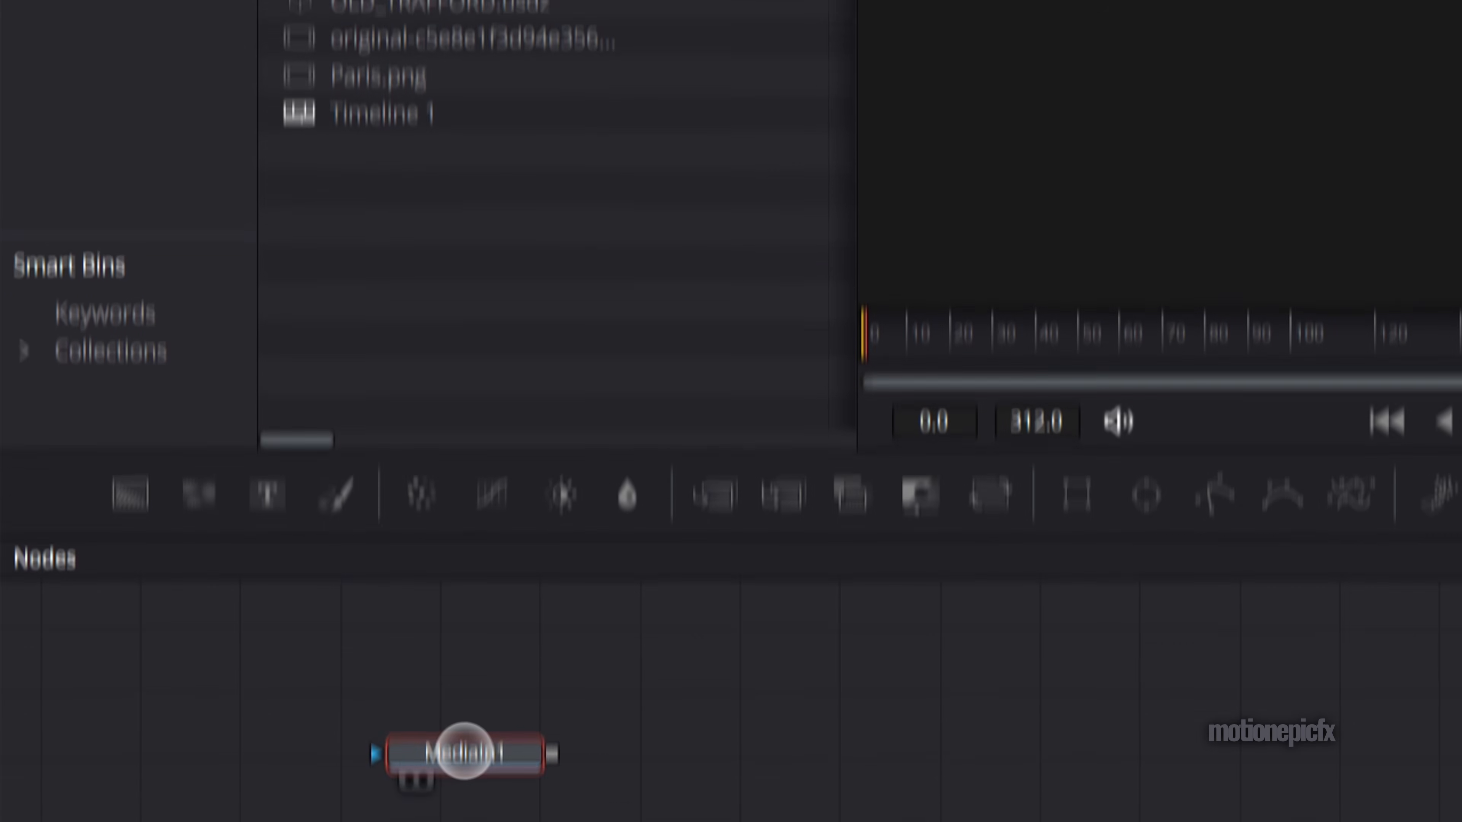
drag(464, 751, 1289, 53)
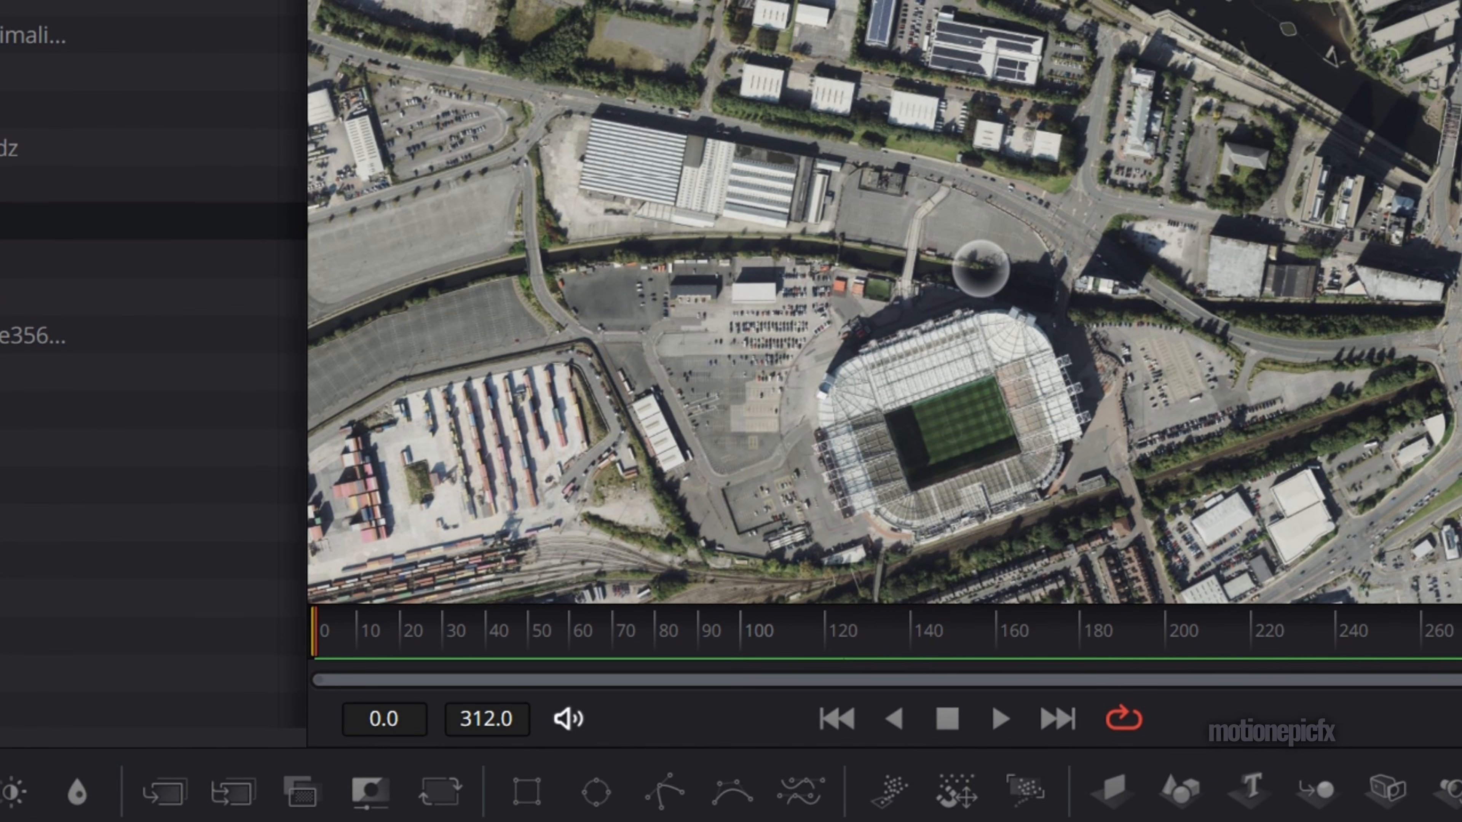
- Add a uImagePlane node after the satellite image's MediaIn1 node and show the plane in the viewer
key(shift+space)
text(uxf)
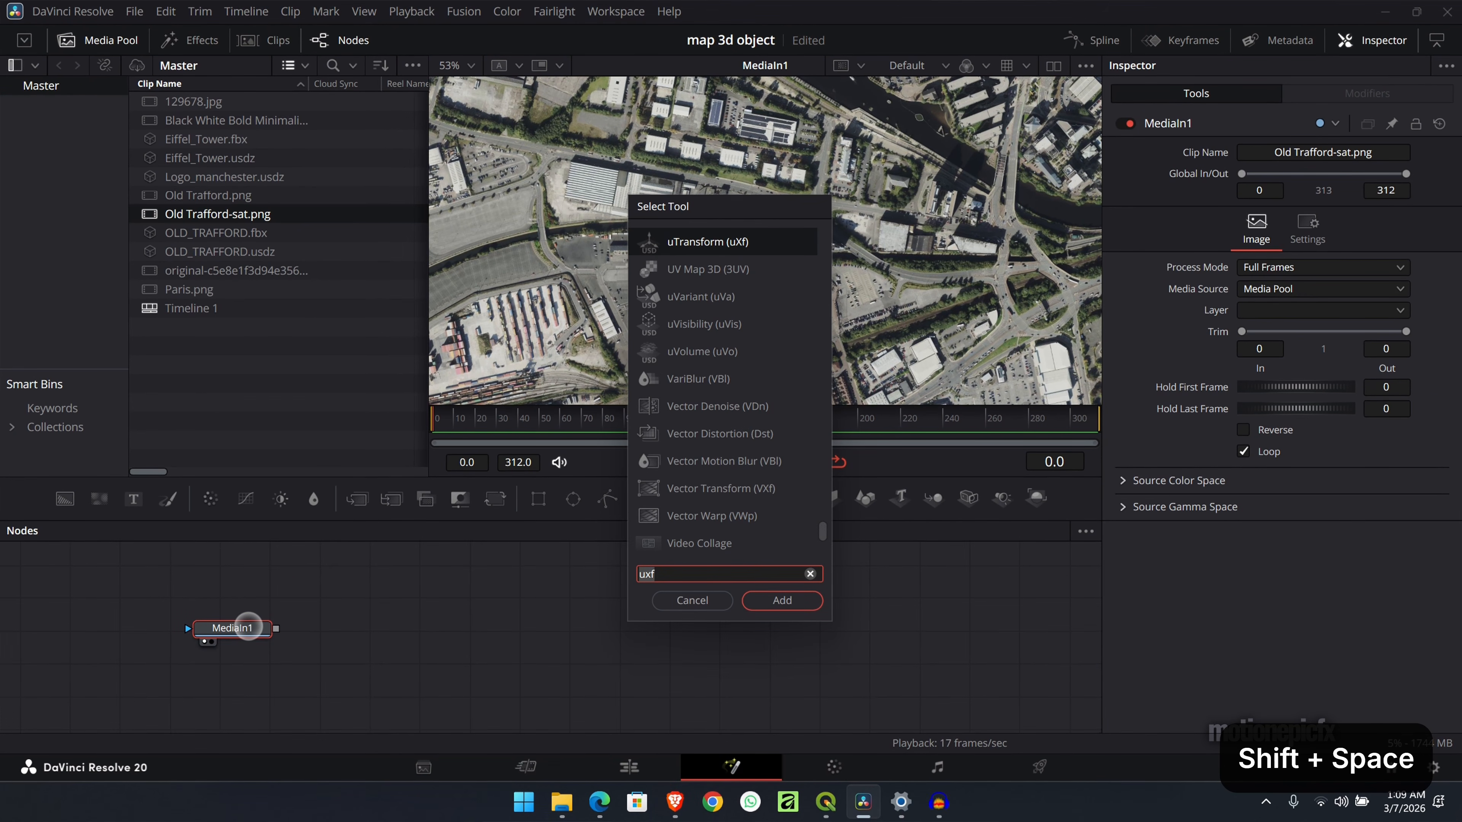
text(uima)
key(Return)
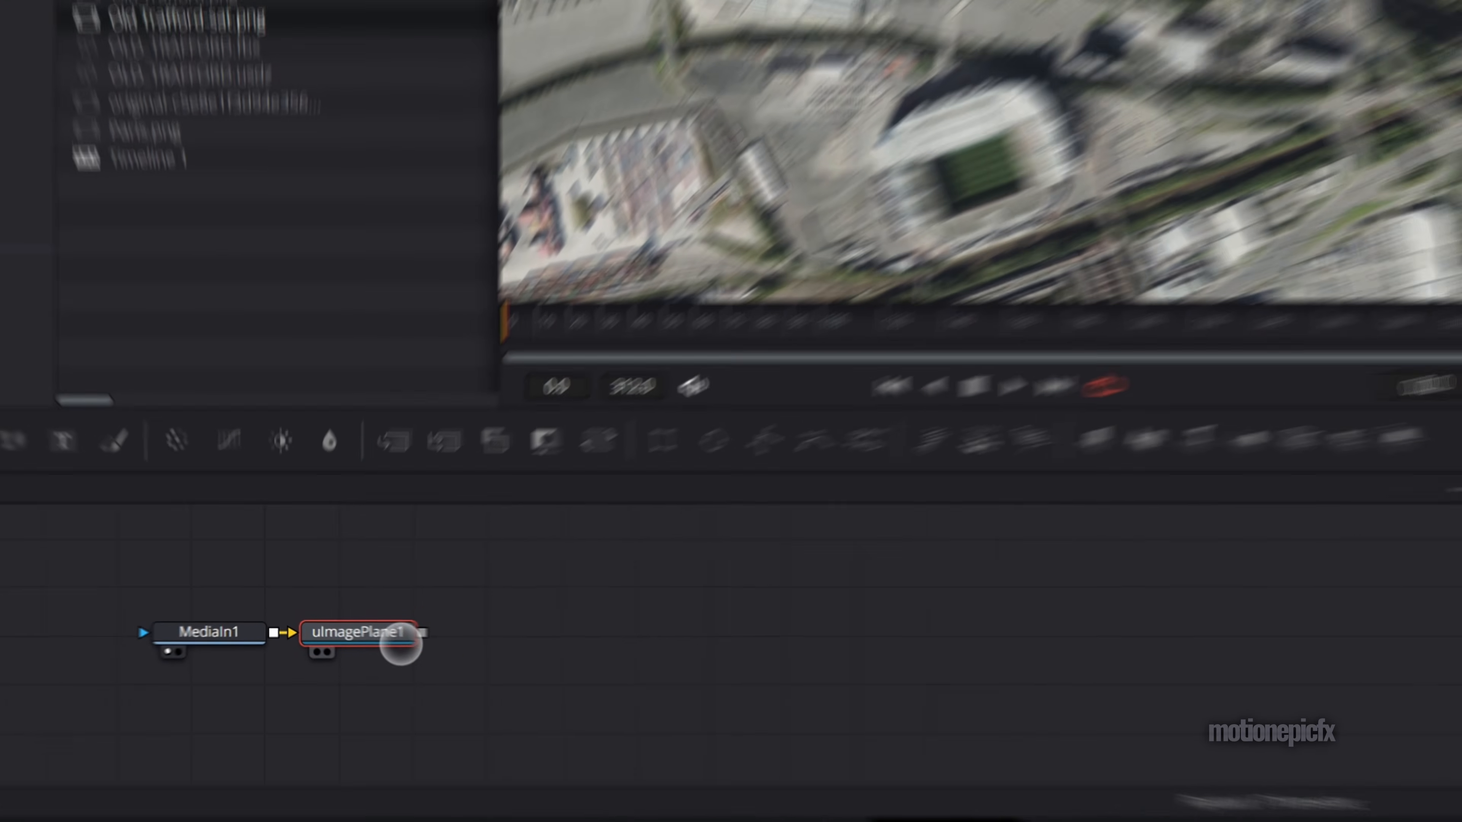
drag(401, 644, 964, 202)
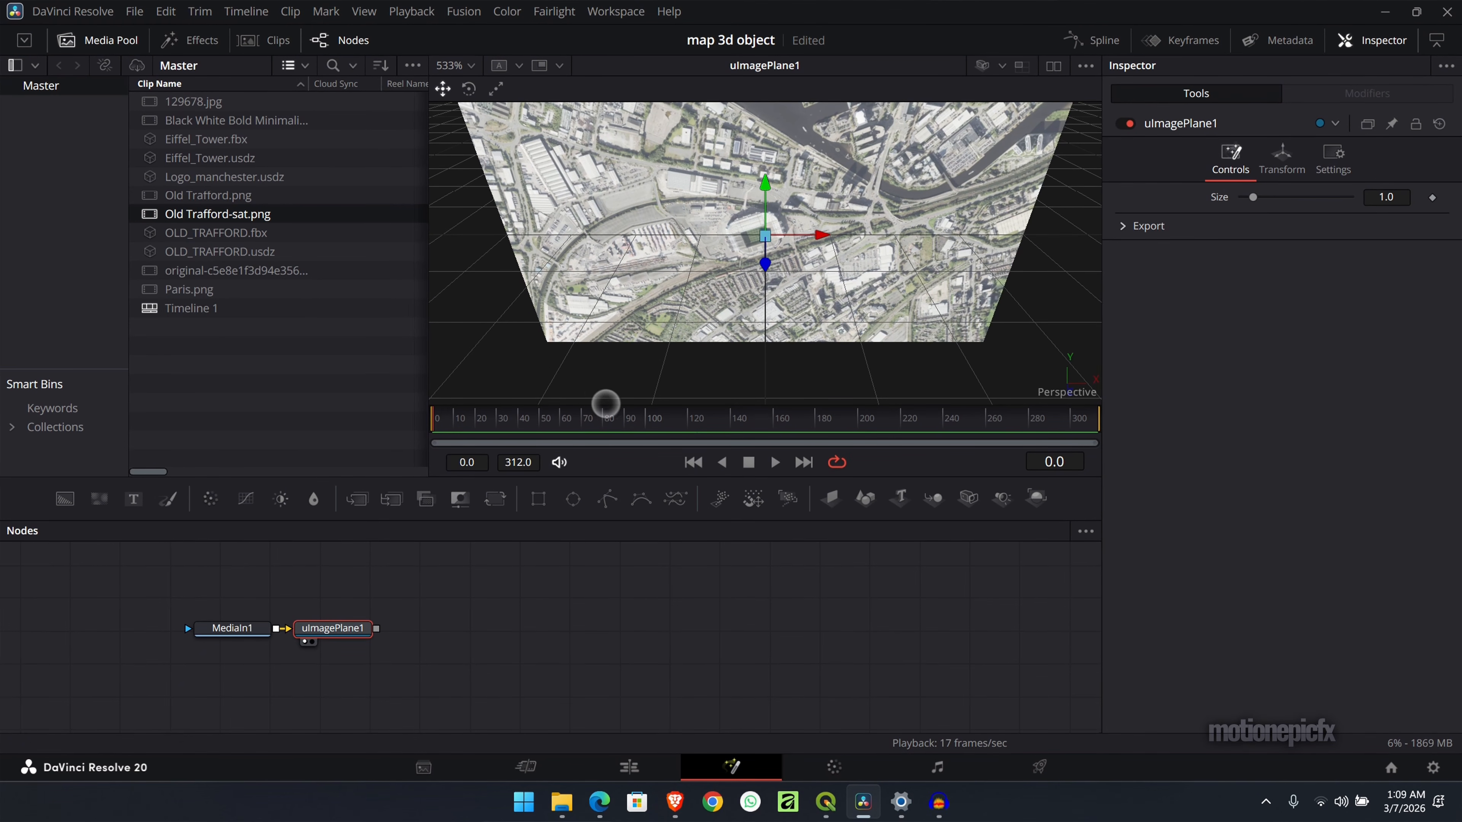
scroll(759, 242, up, 3)
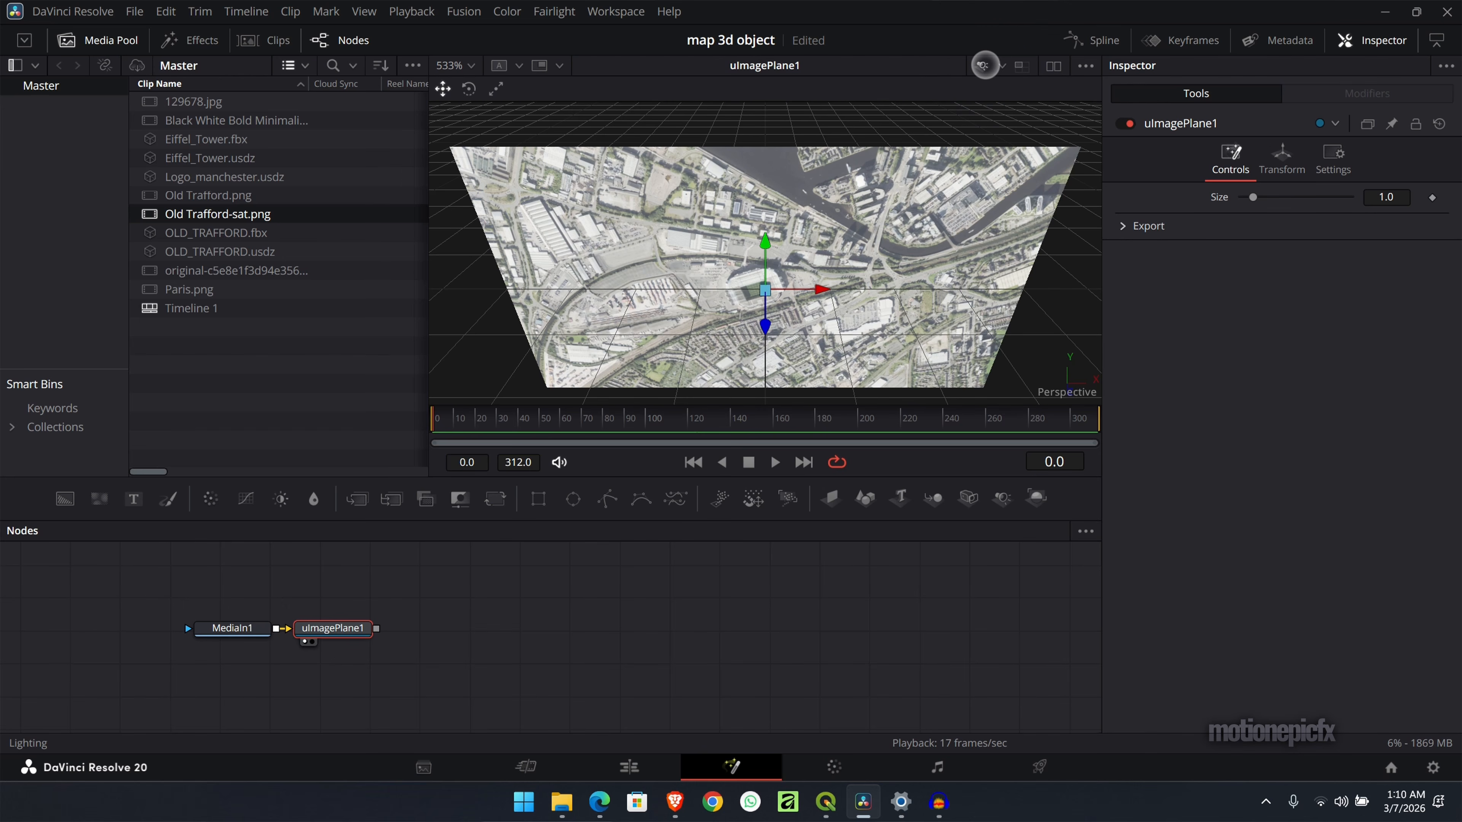
- Try the Scene Lights and Camera Light viewer options on the satellite image plane
click(985, 65)
click(1004, 67)
click(991, 121)
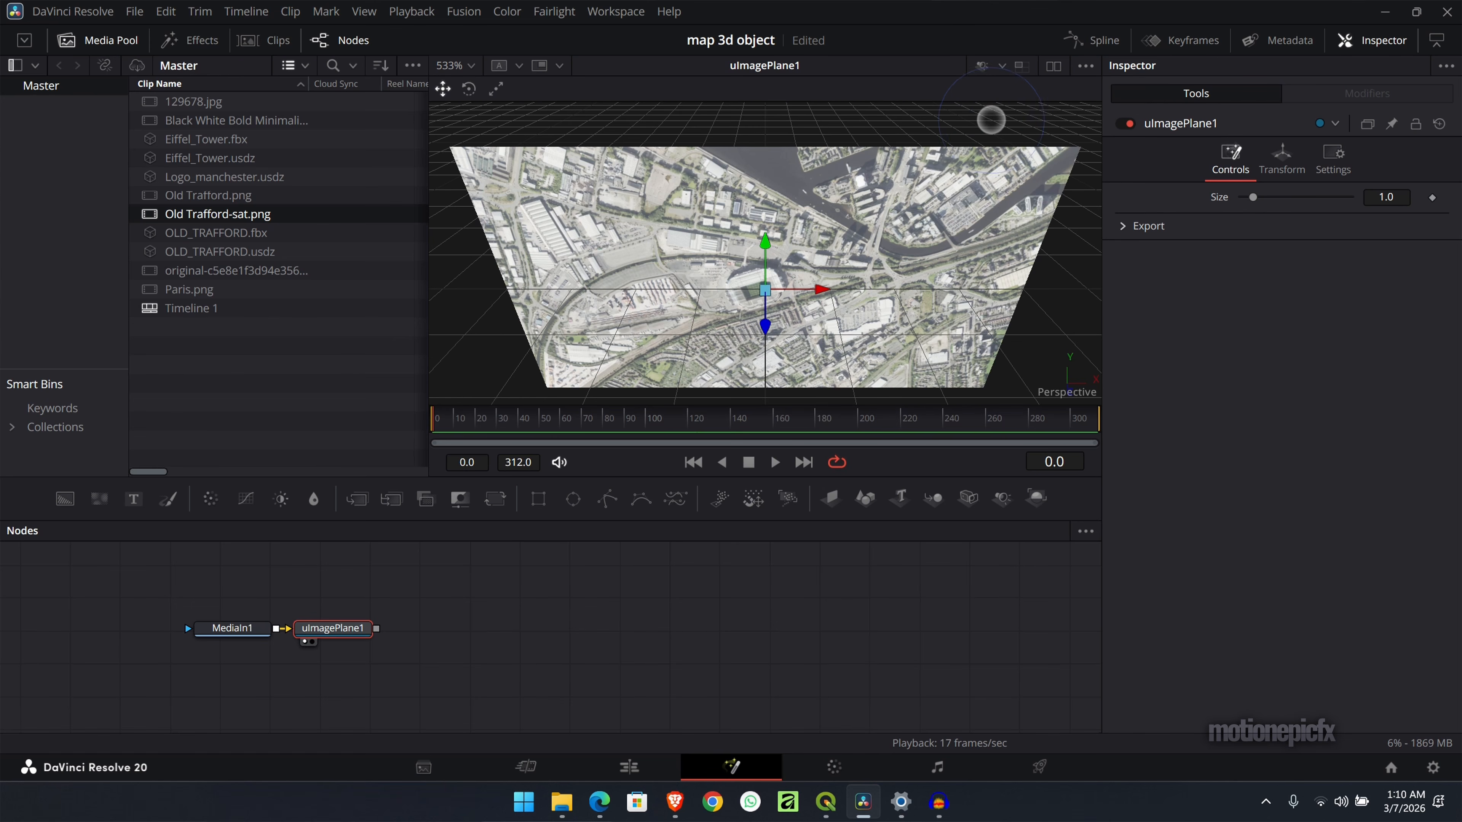
click(1001, 66)
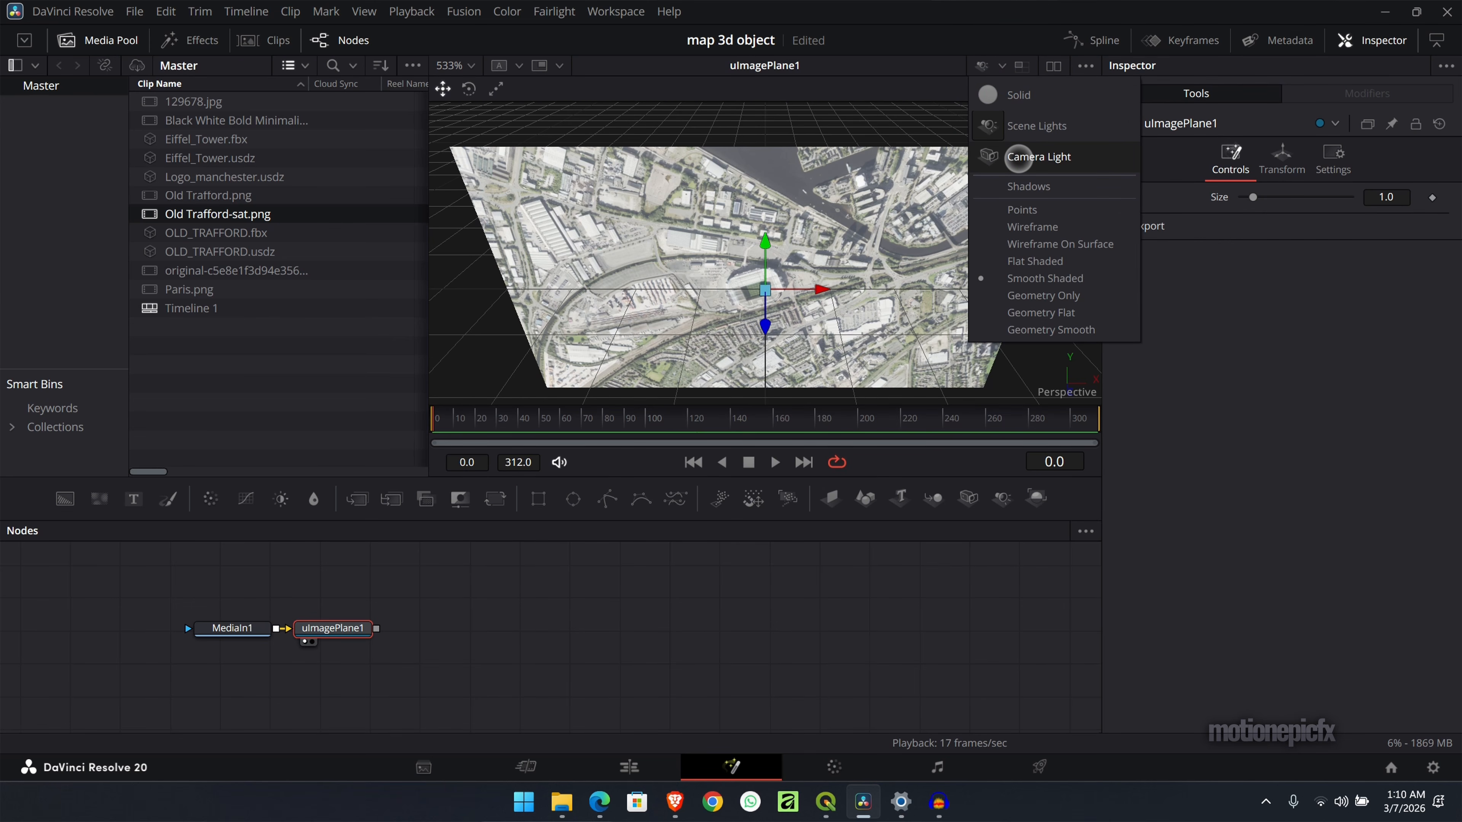
click(1019, 158)
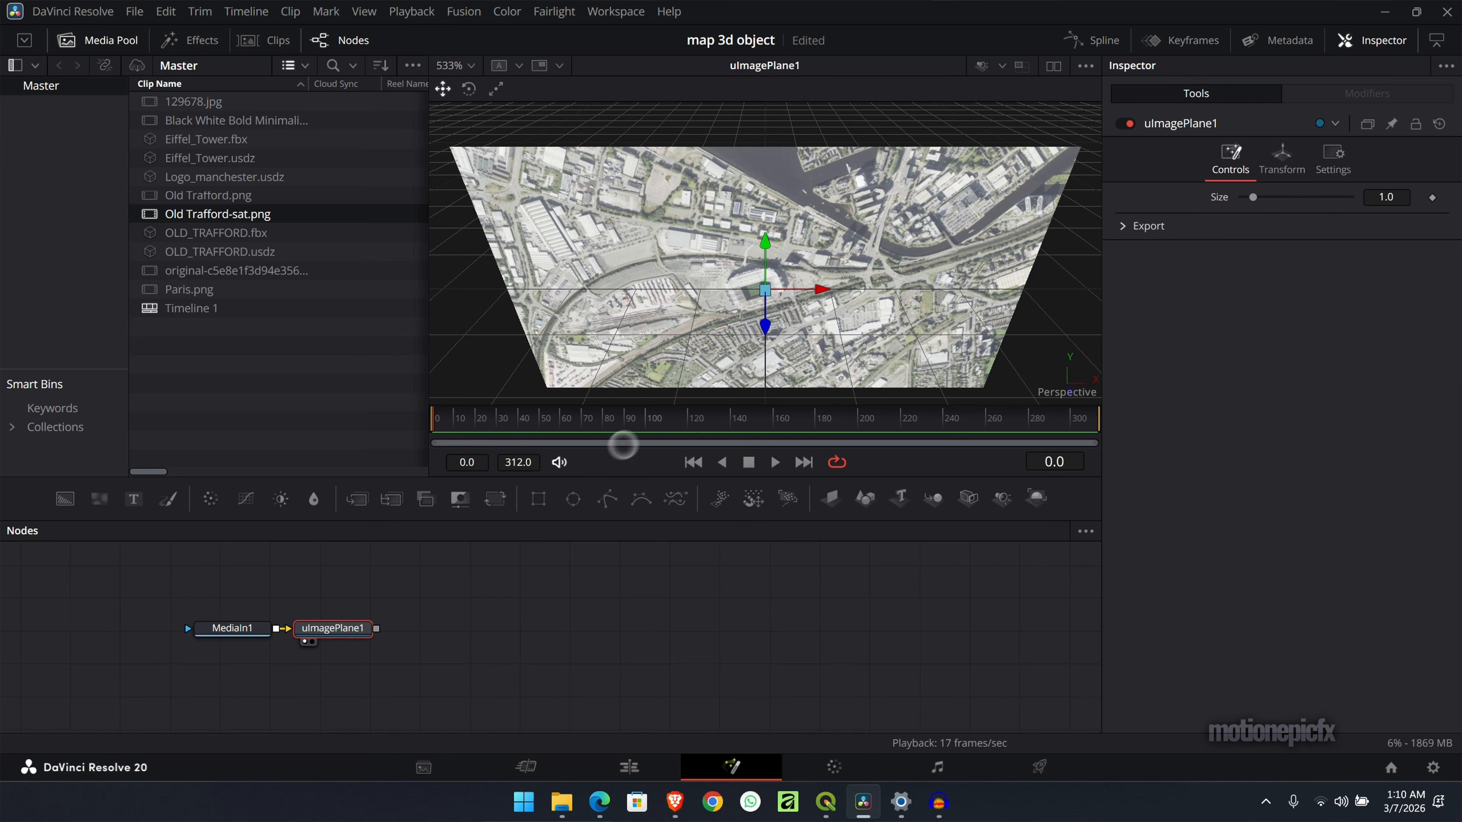
scroll(742, 316, down, 3)
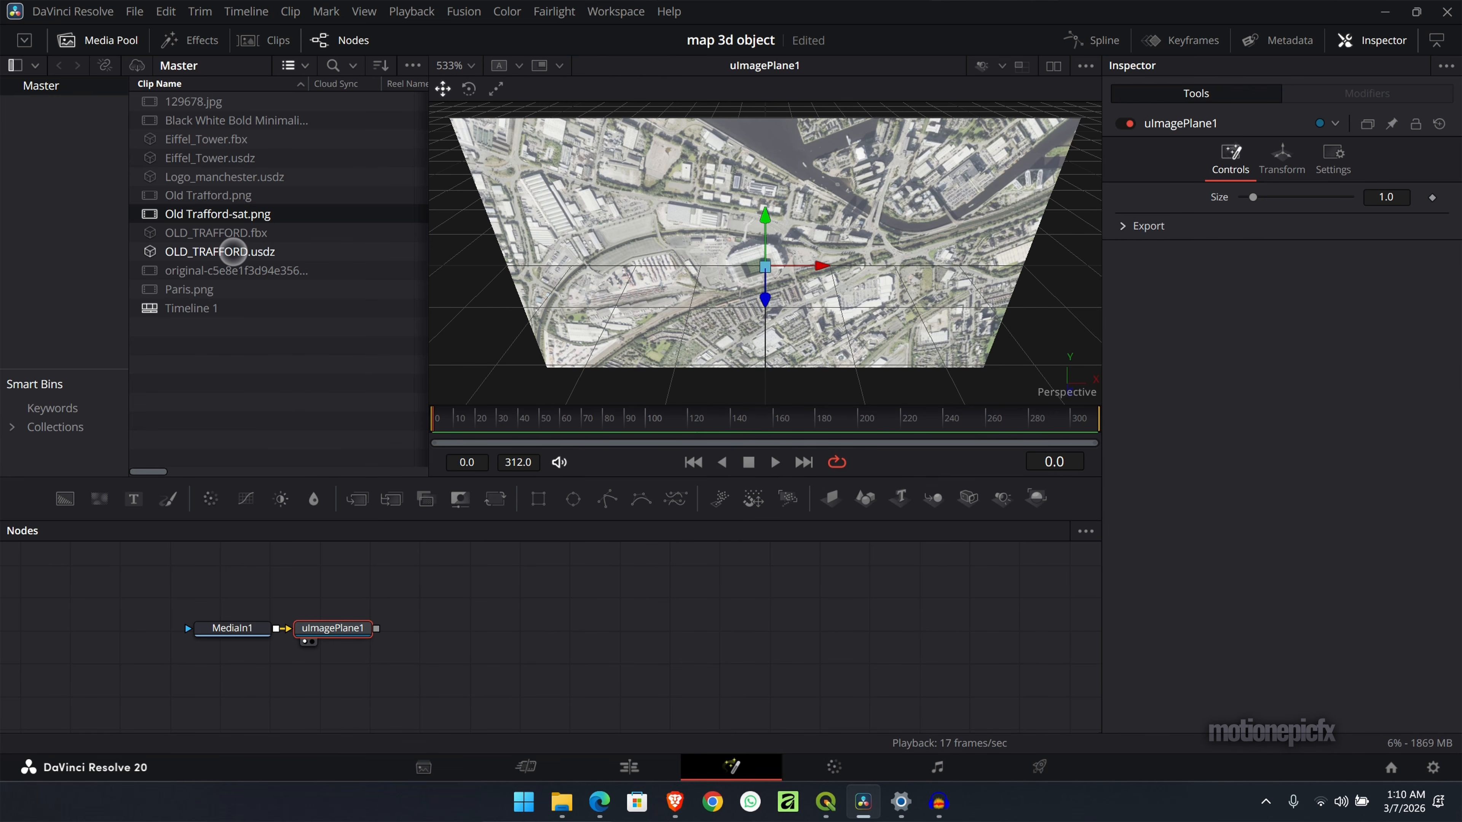
- Bring OLD_TRAFFORD.usdz into the node graph as a uLoader and attach a uTransform node to it
drag(233, 252, 230, 681)
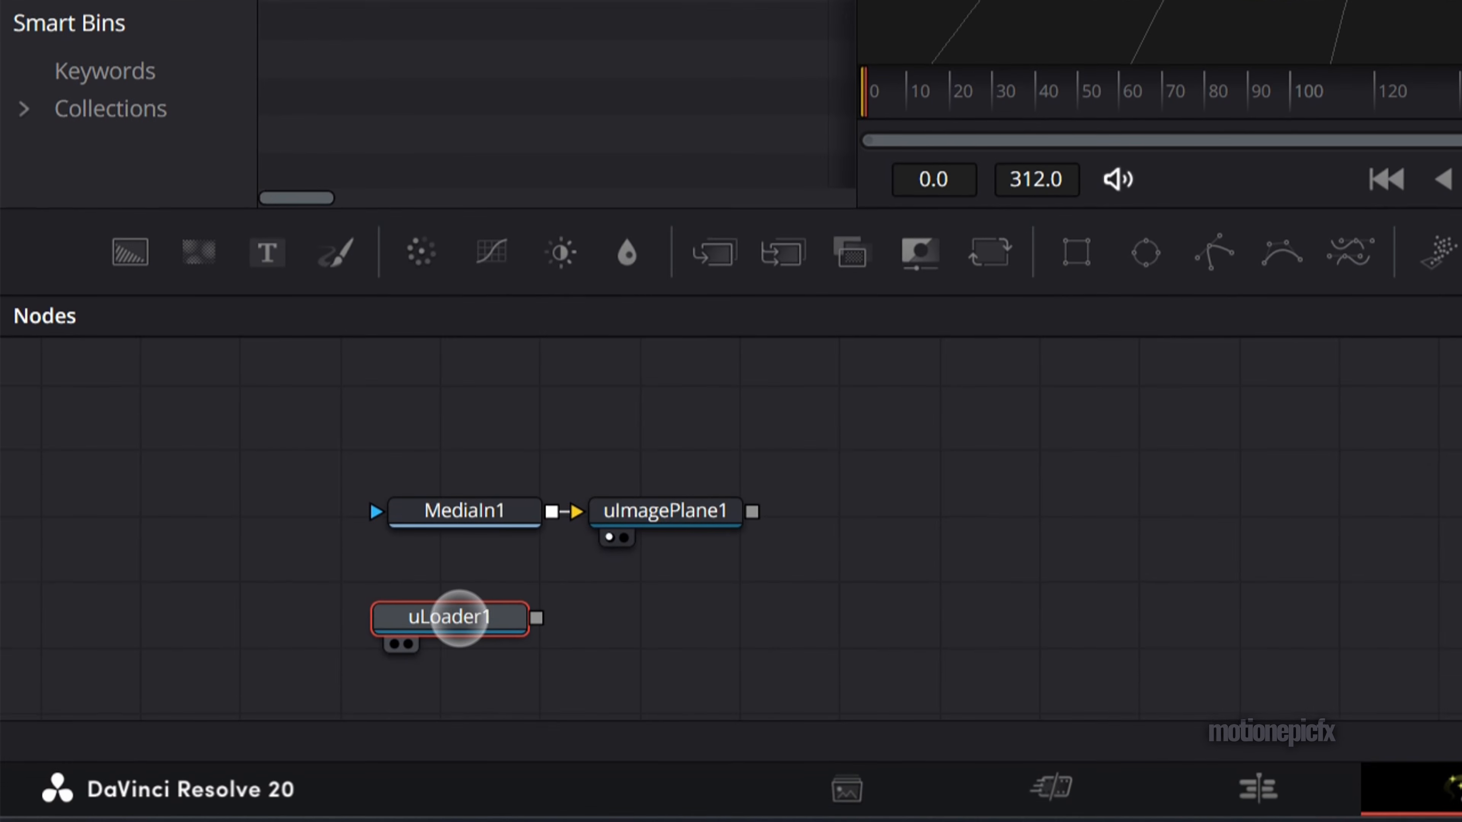
key(shift+space)
text(uima)
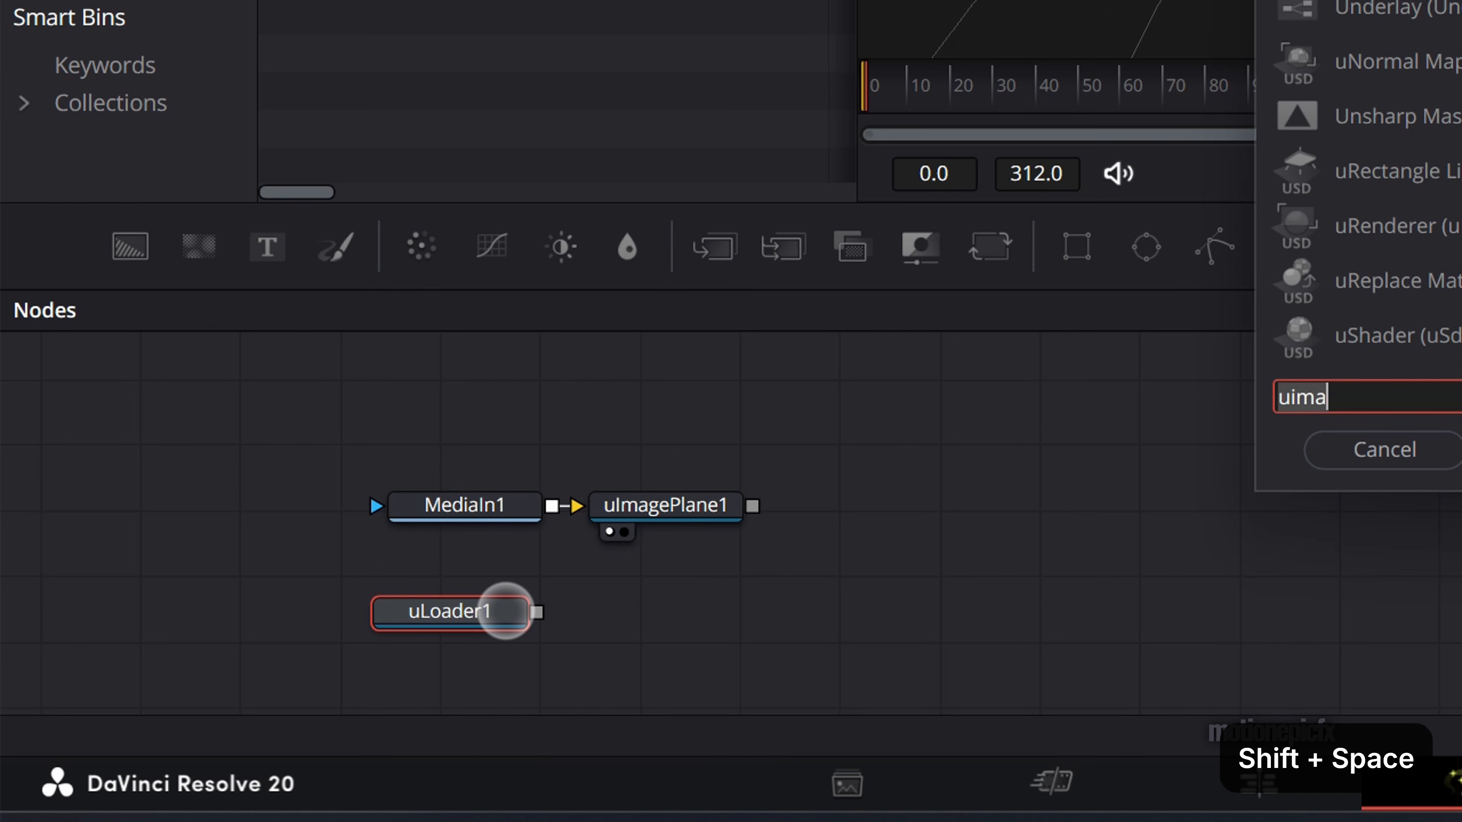
key(BackSpace)
key(BackSpace)
key(BackSpace)
text(xf)
key(Return)
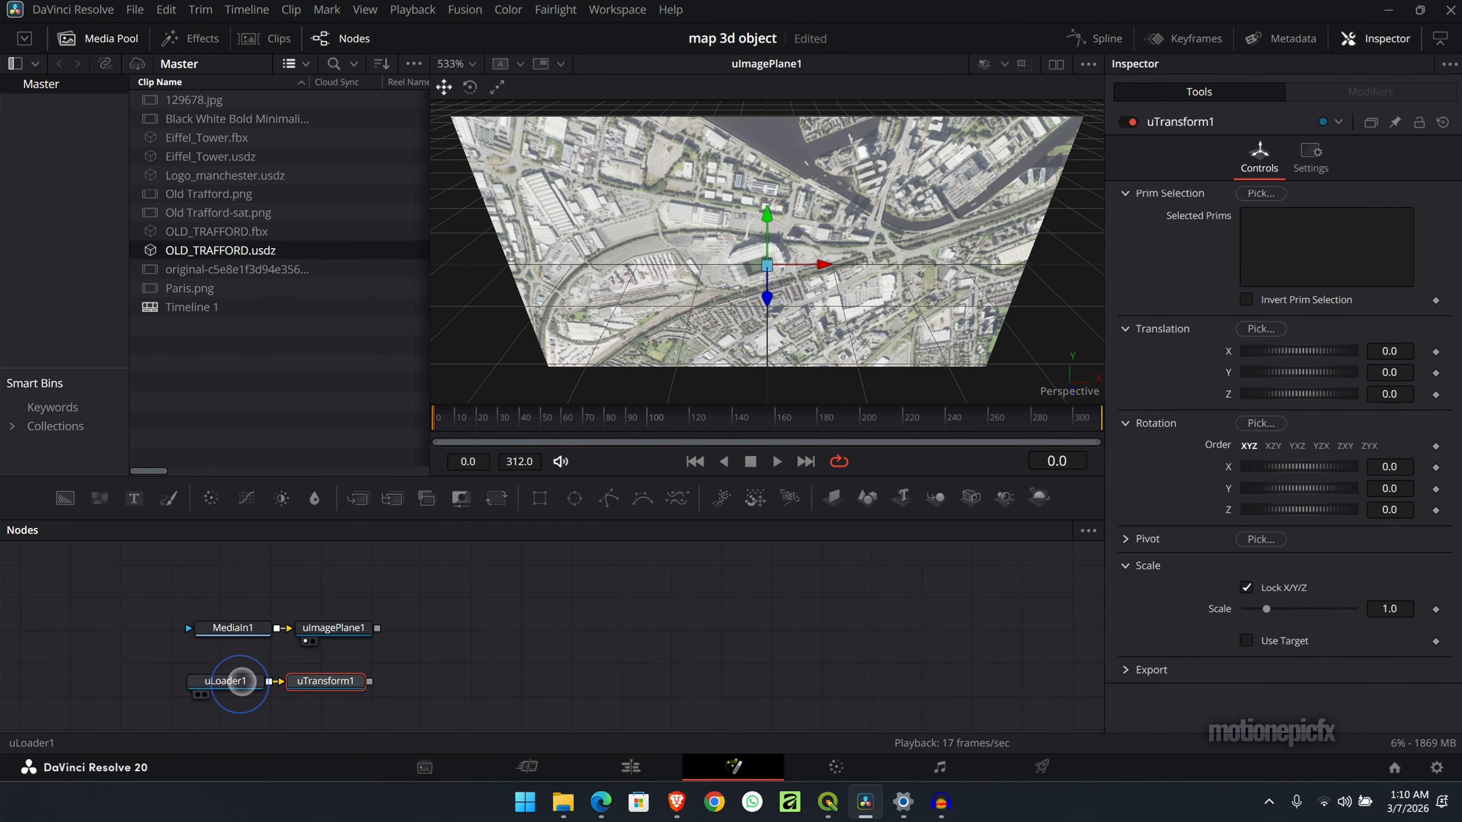
- Show the loaded stadium model in the viewer, fitted to the view and lit with Camera Light
click(241, 682)
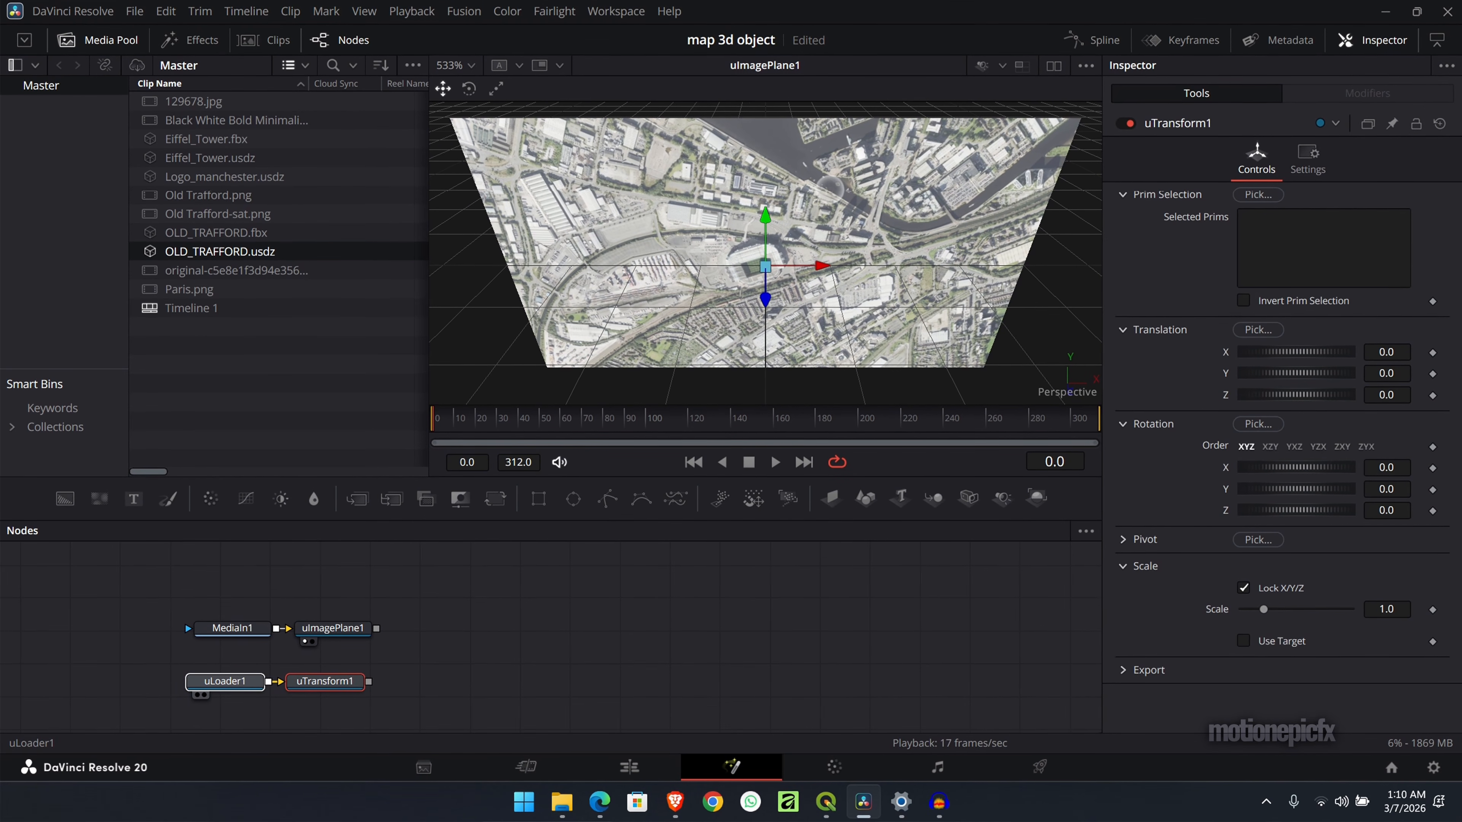
drag(231, 682, 828, 190)
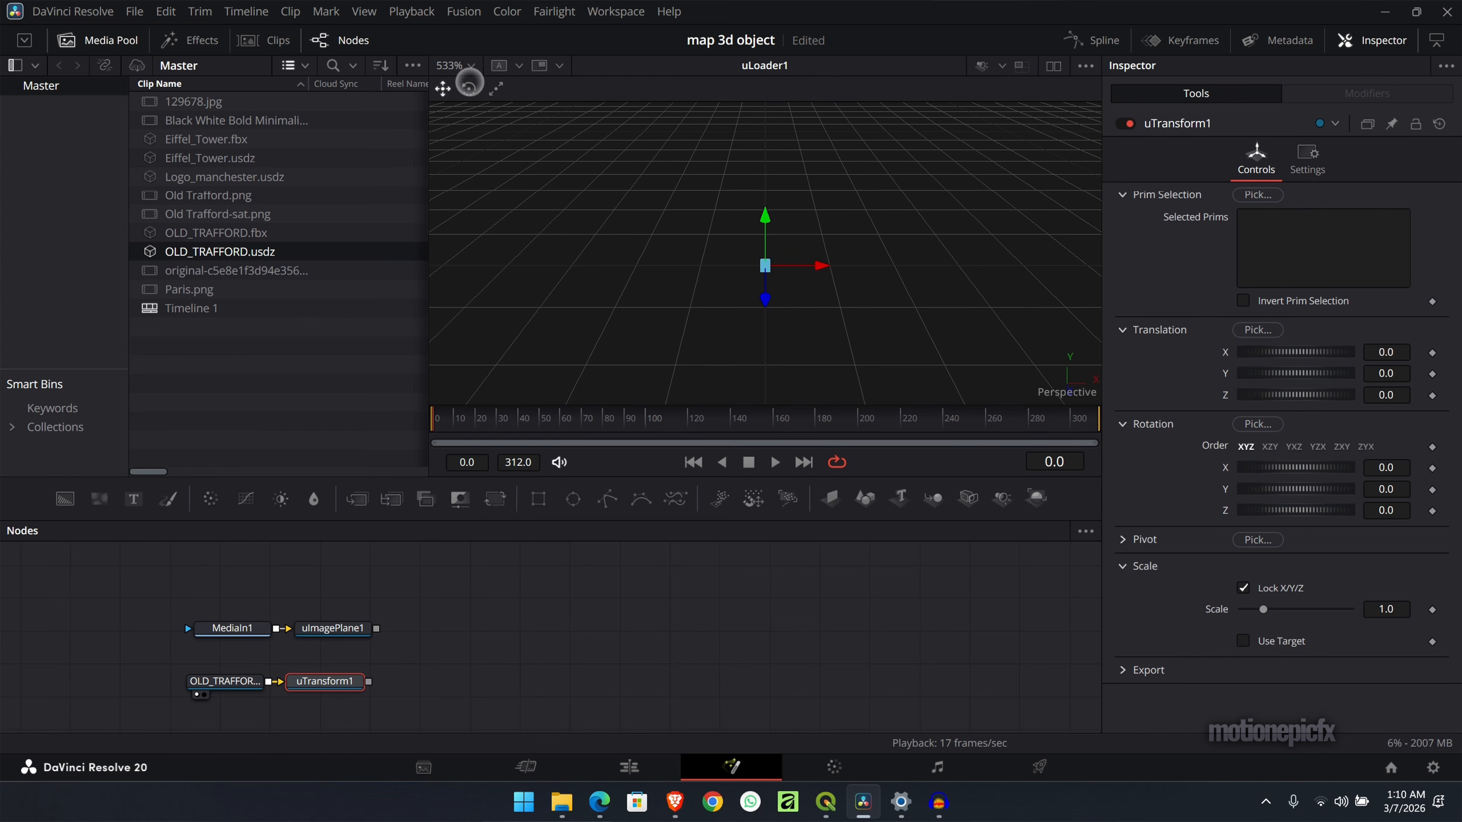
click(468, 65)
click(459, 86)
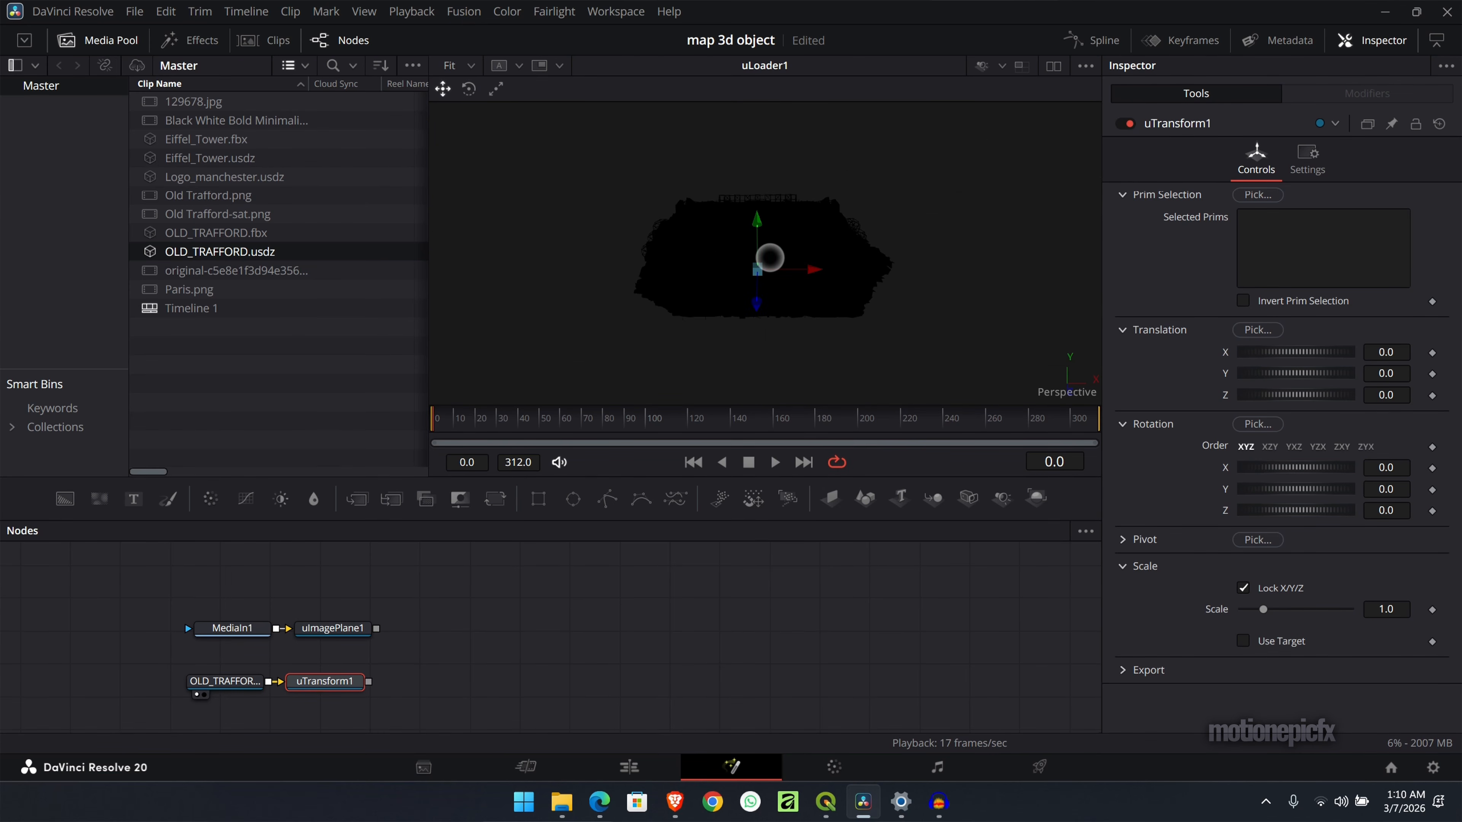
click(1002, 65)
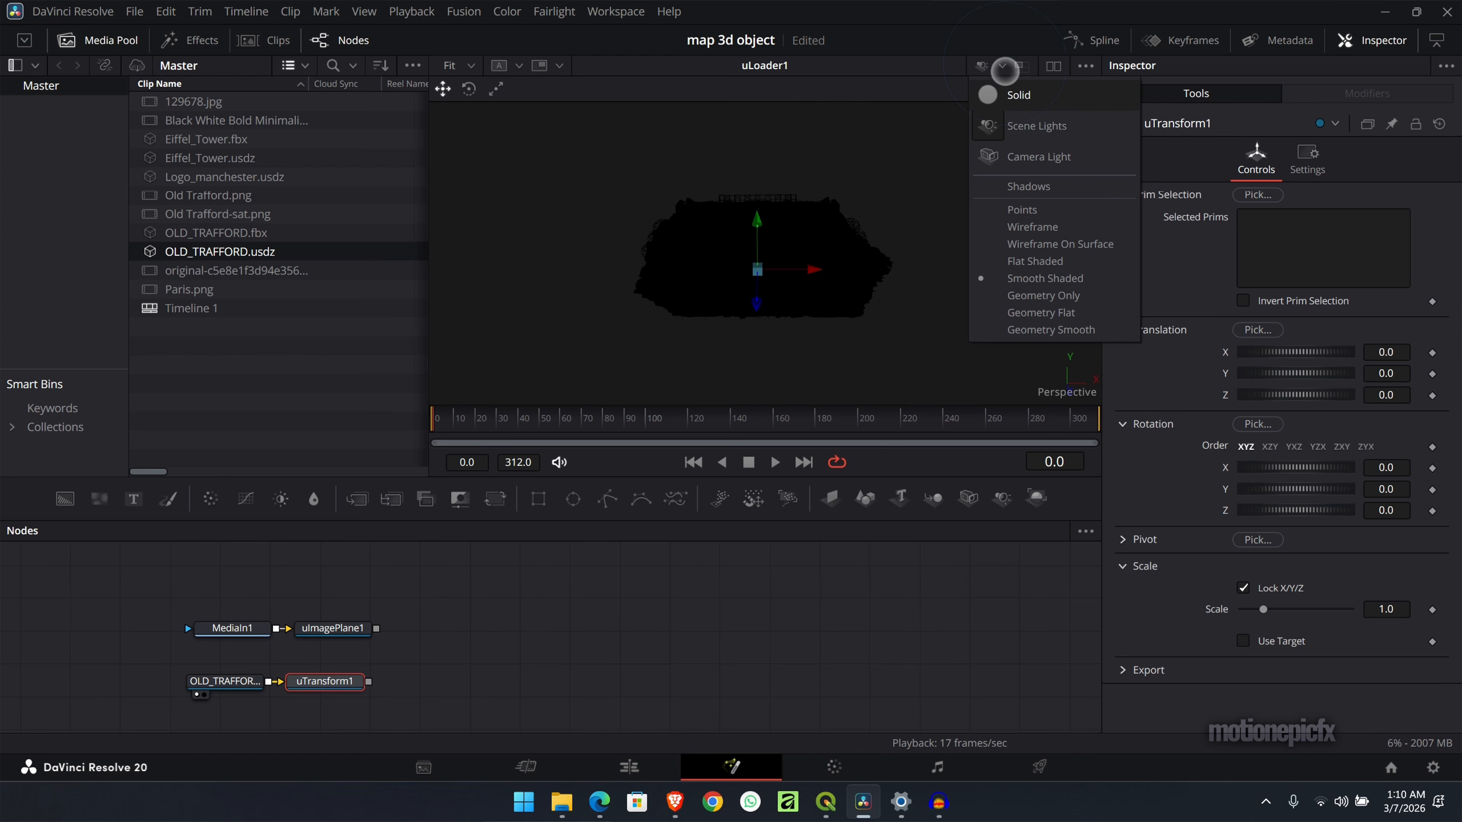
click(1002, 156)
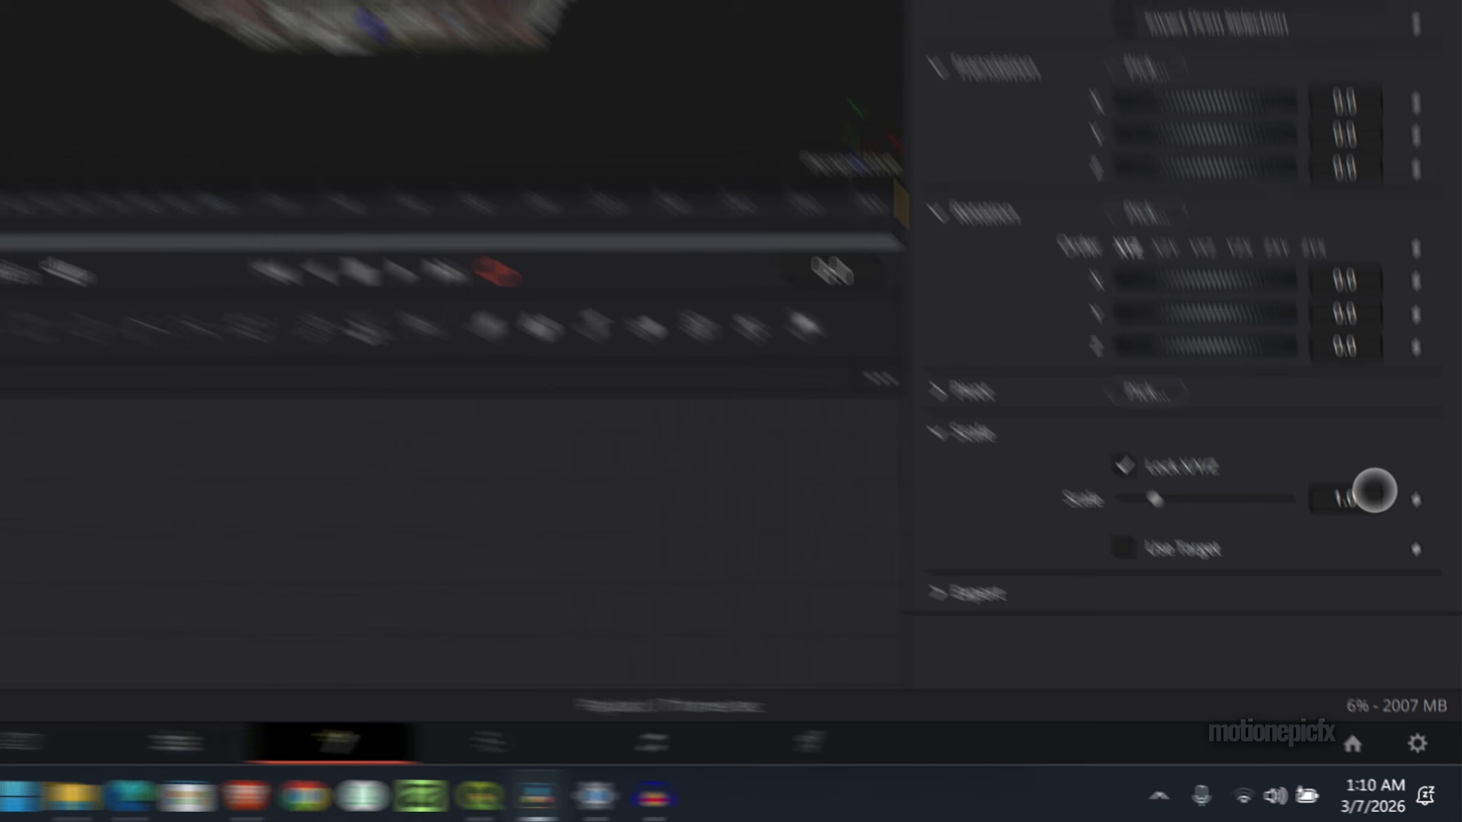
- Set the stadium's uTransform scale to 0.0004, then merge it with the image plane through a uMerge shown in the viewer
click(1400, 608)
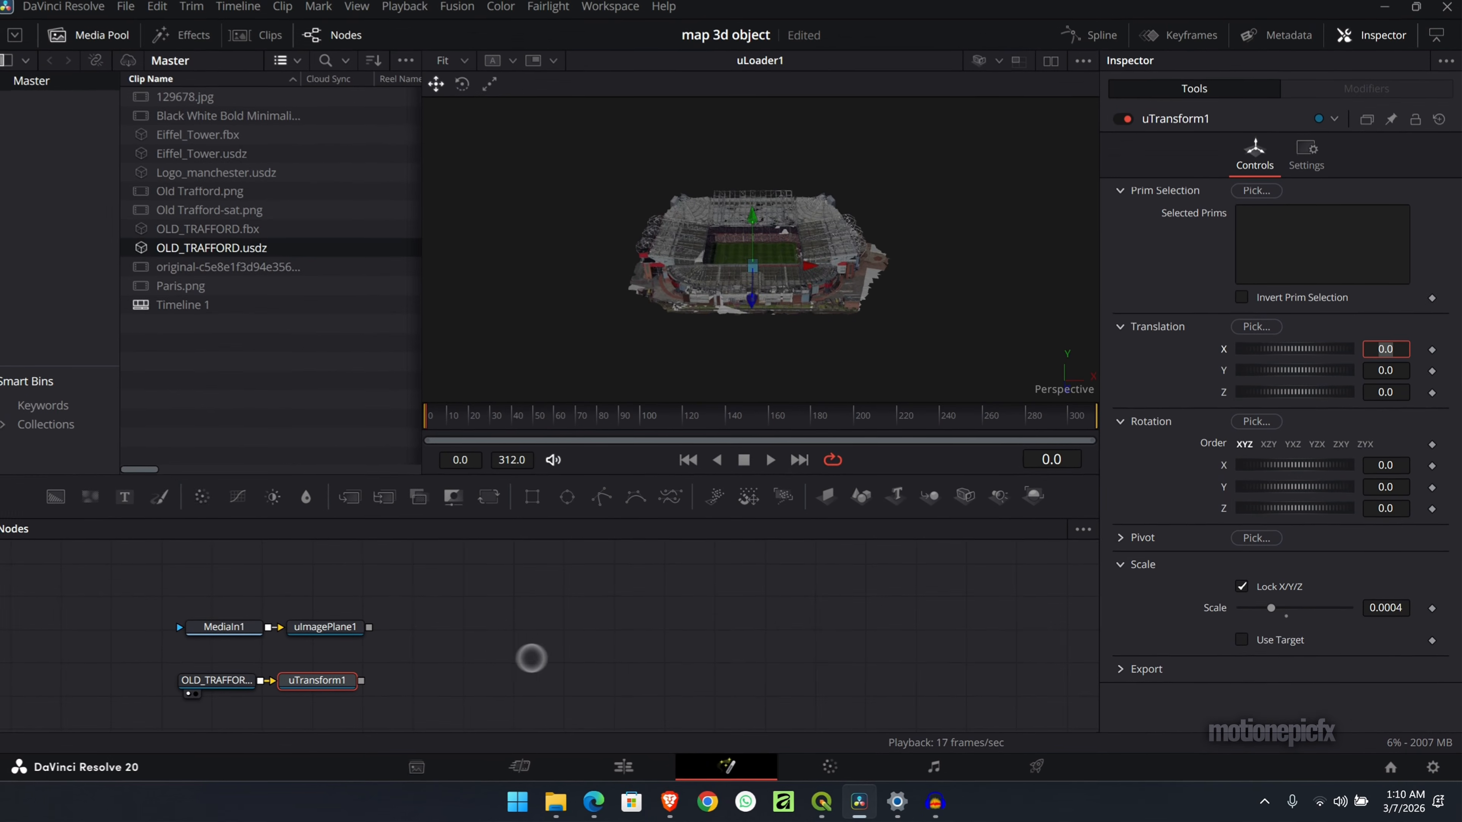
drag(368, 682, 375, 628)
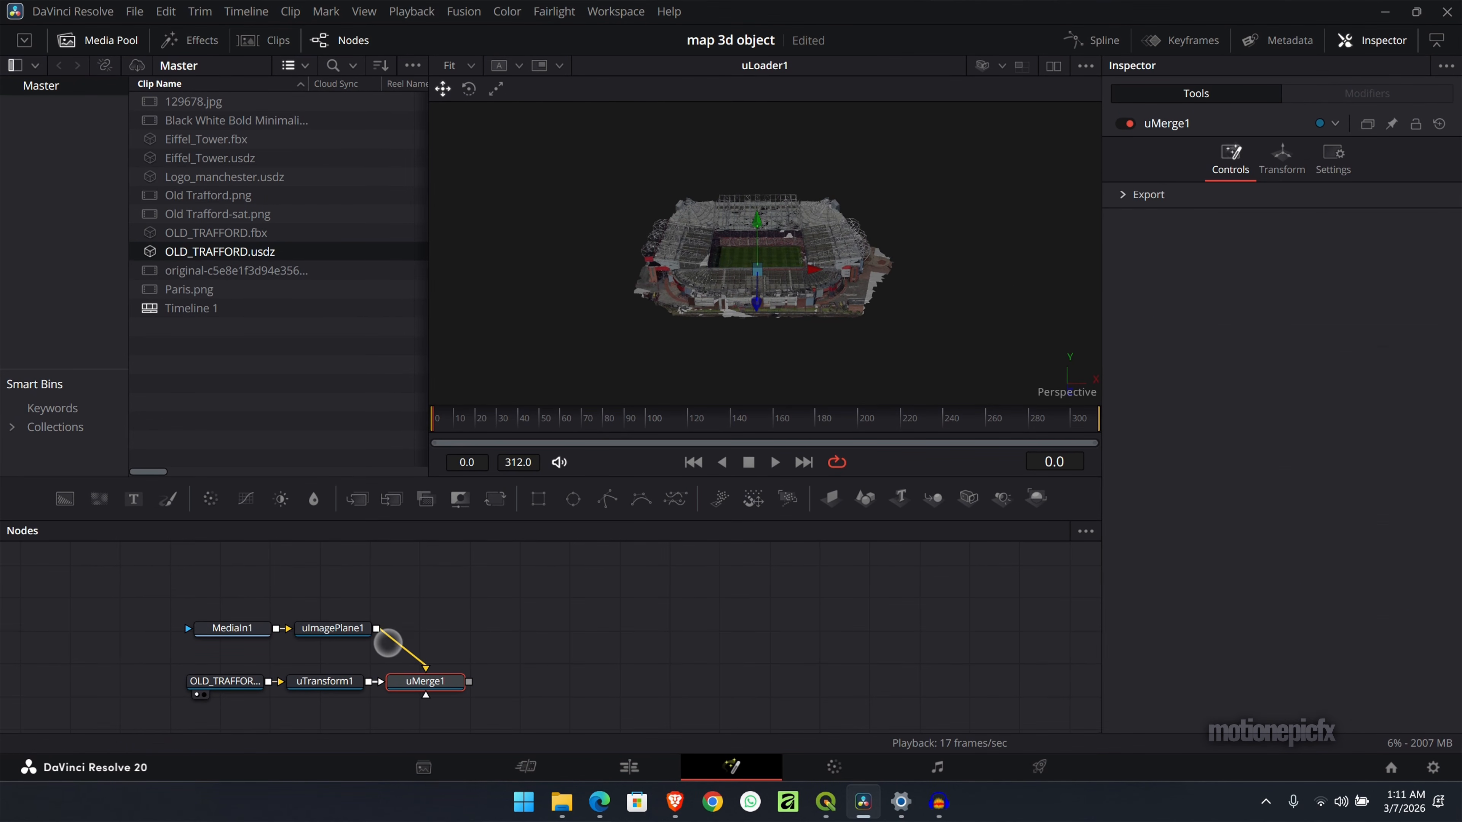
key(1)
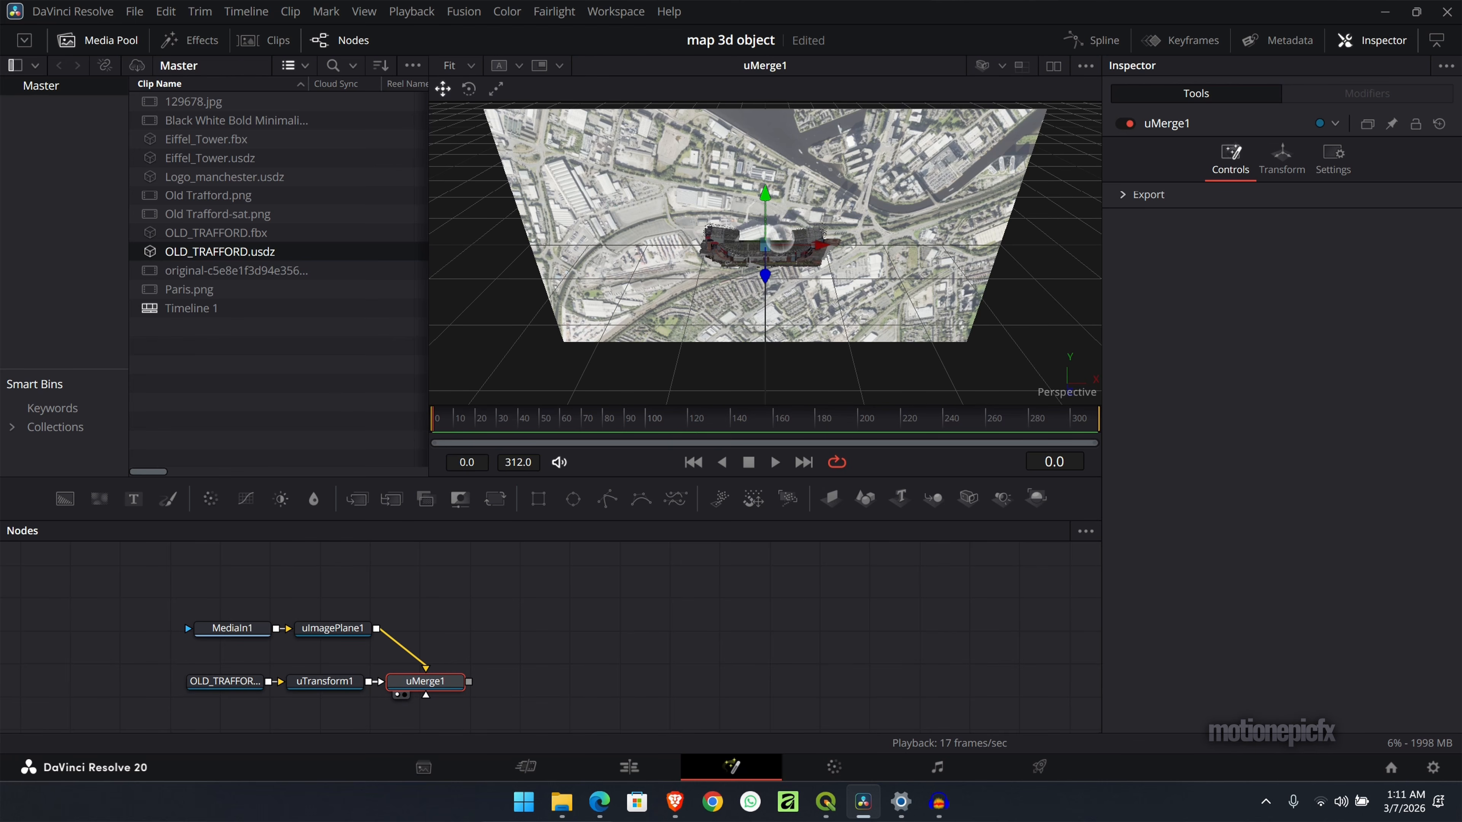
- Set the X rotation of the stadium's uTransform to 90
click(314, 685)
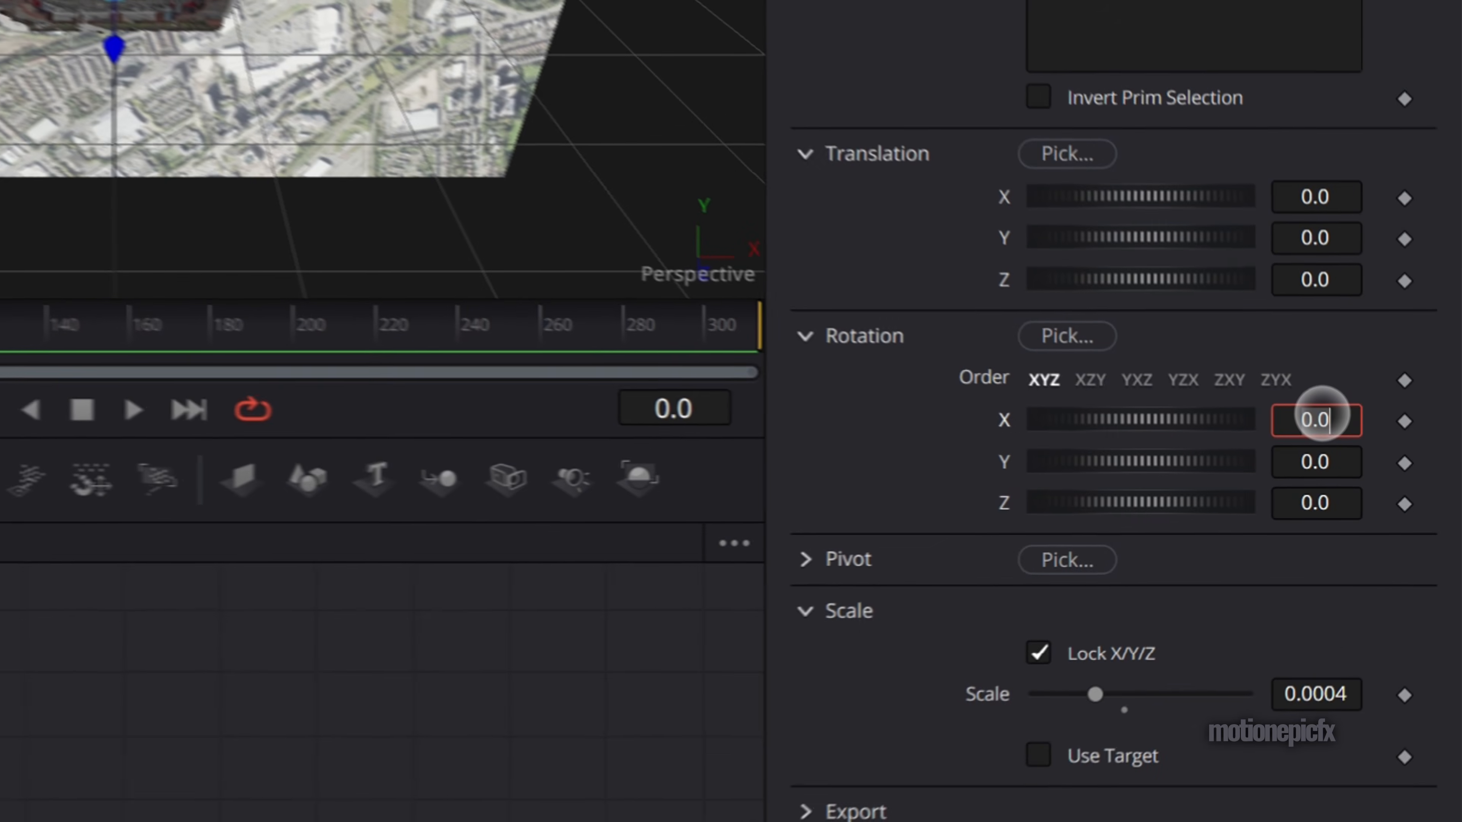
text(90)
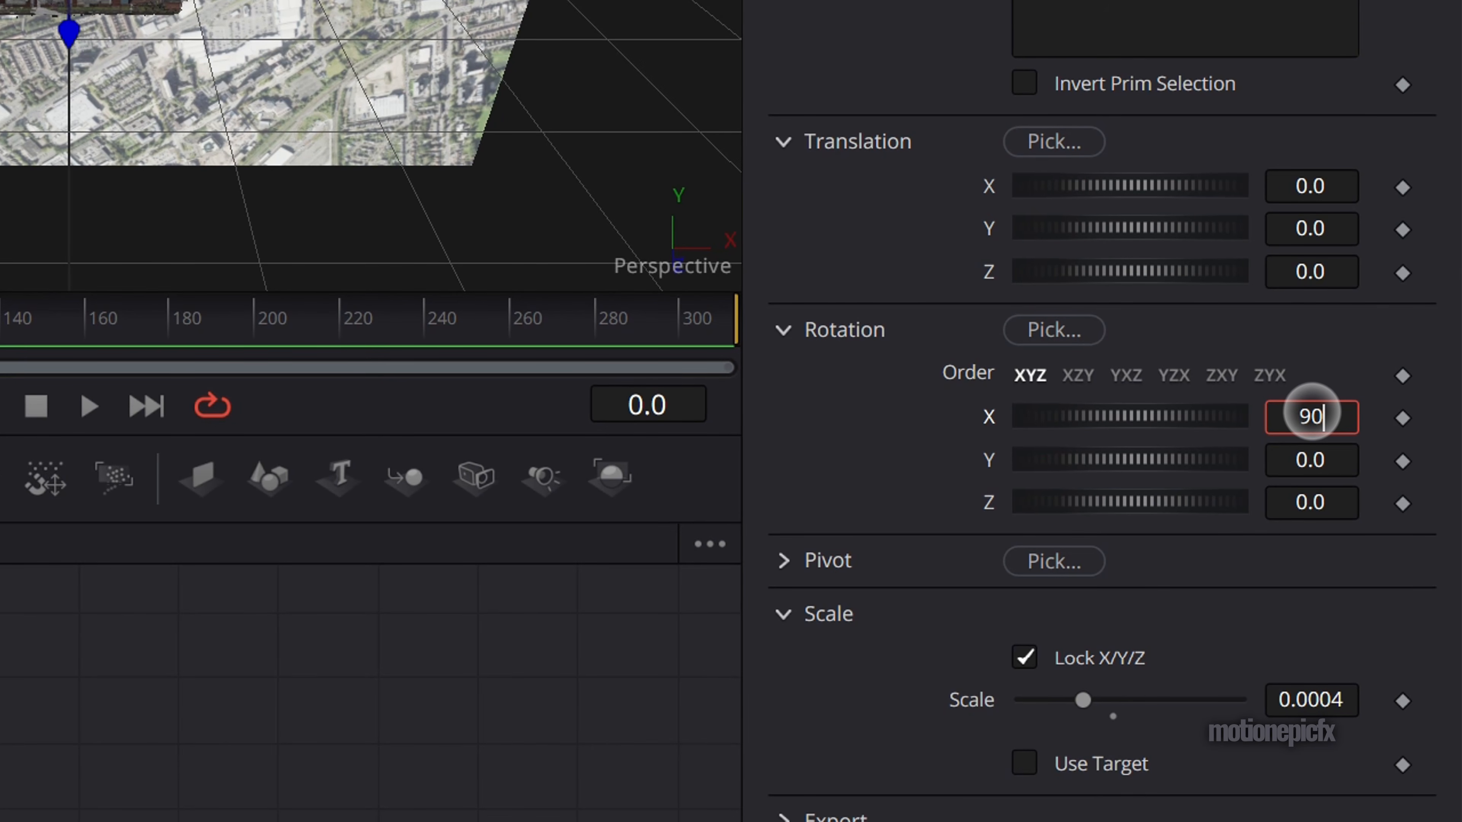
key(Tab)
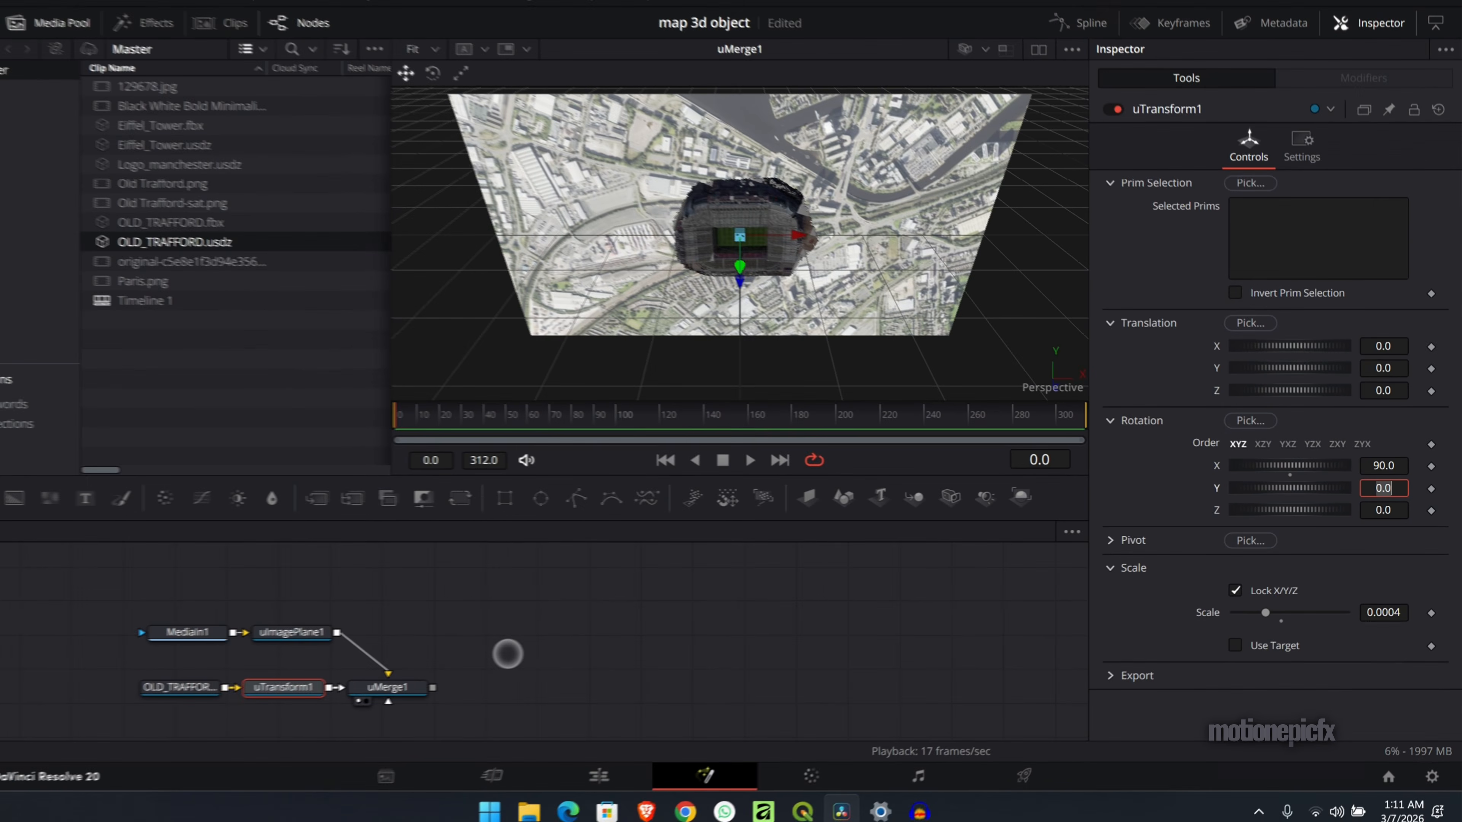
- Add a uCamera node connected to the uMerge node
click(406, 688)
key(shift+space)
text(came)
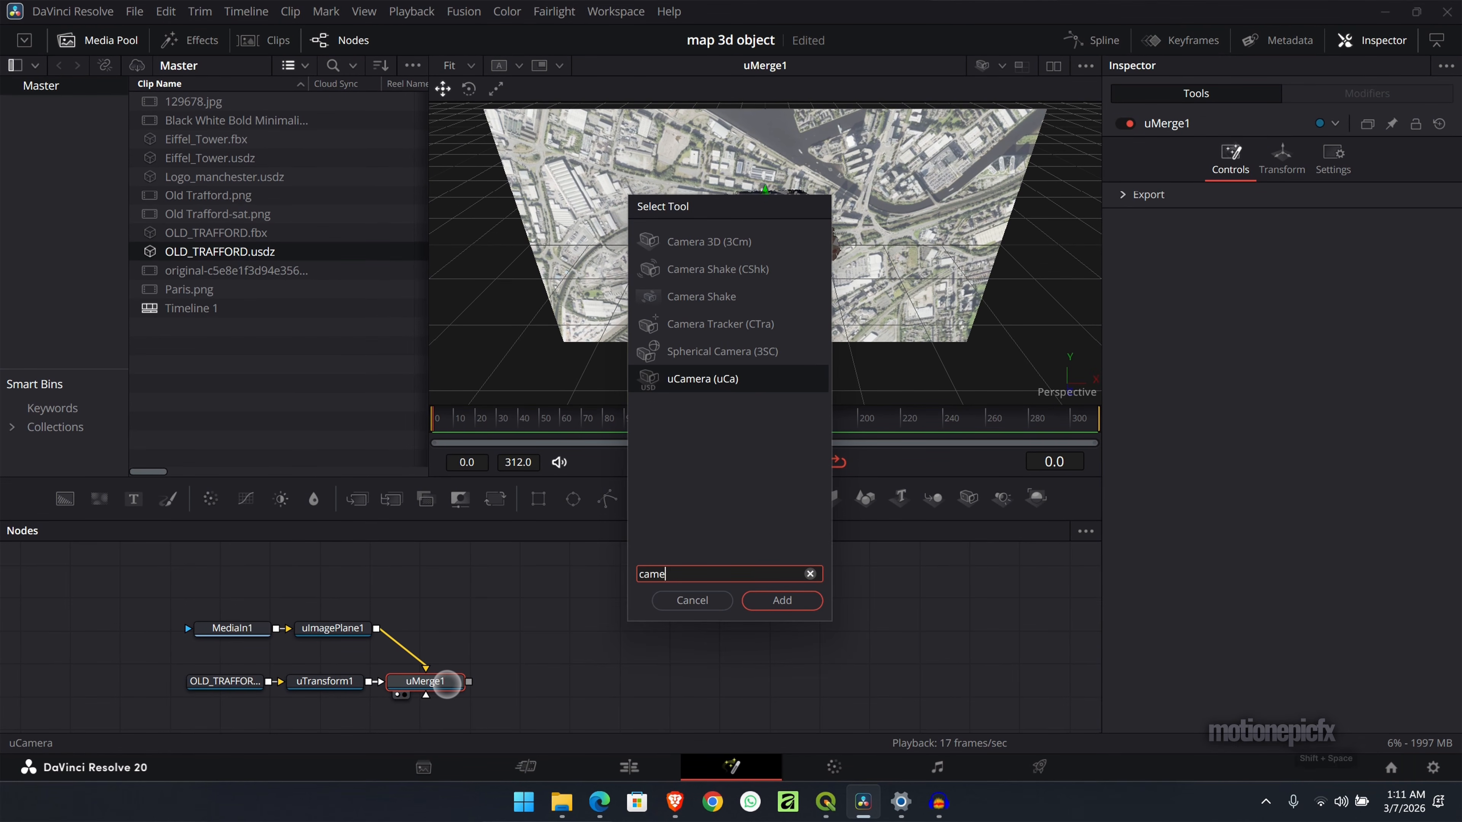
text(r)
key(Return)
- Add a uRenderer after the uMerge with its lighting set to Scene, and show its output in the viewer
key(shift+space)
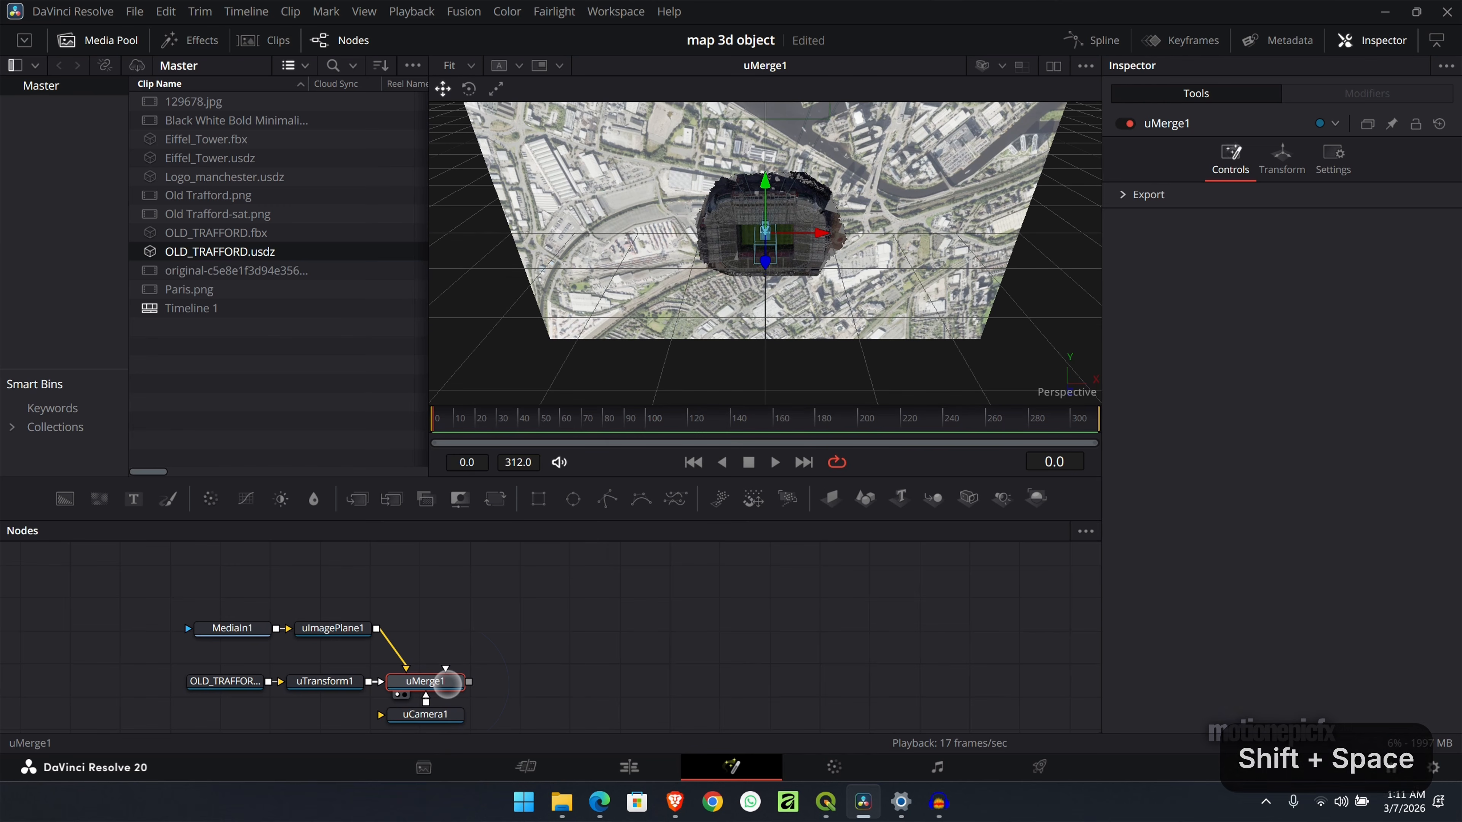
text(rend)
key(Return)
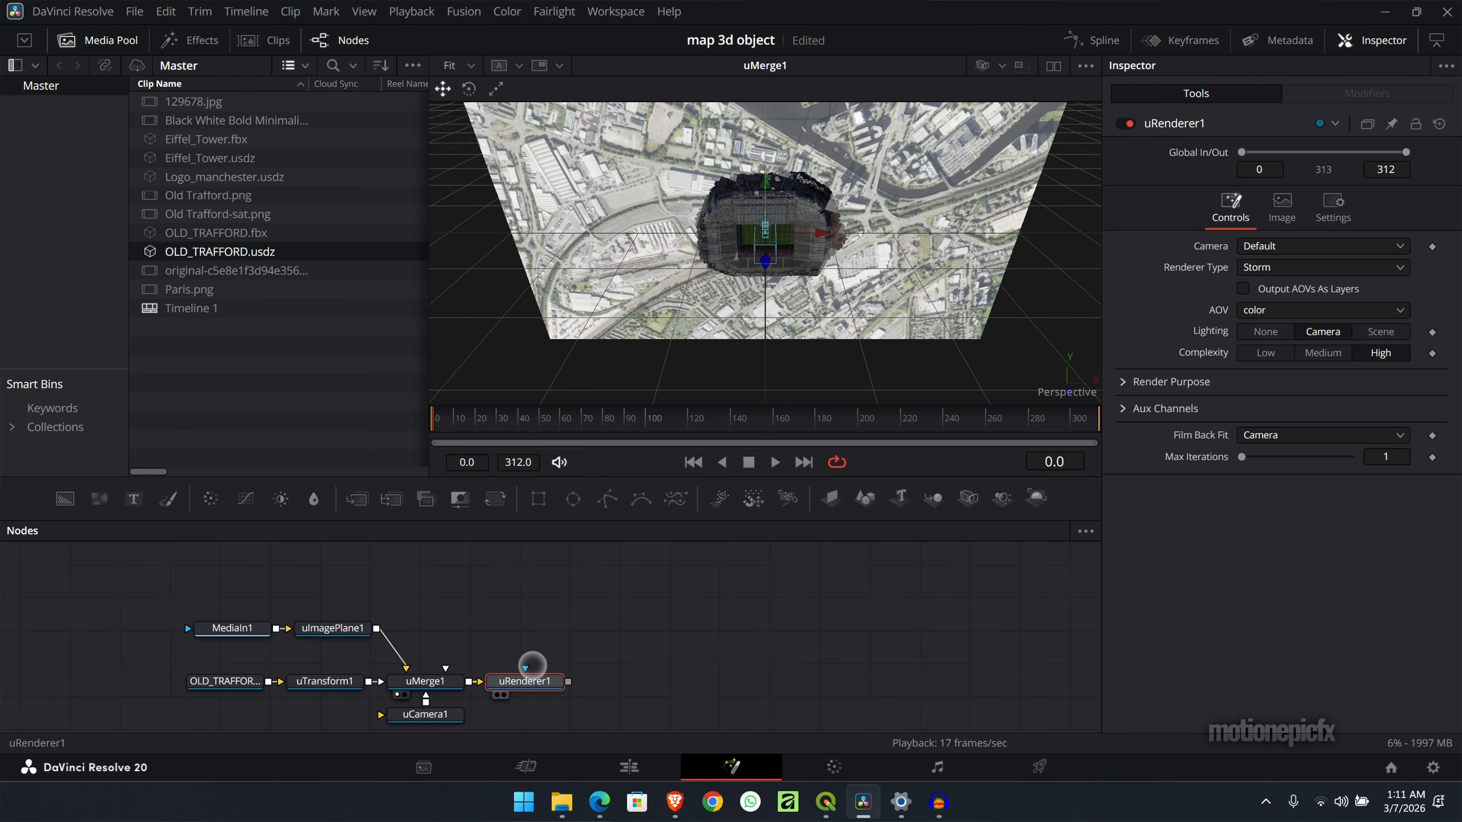
click(1372, 331)
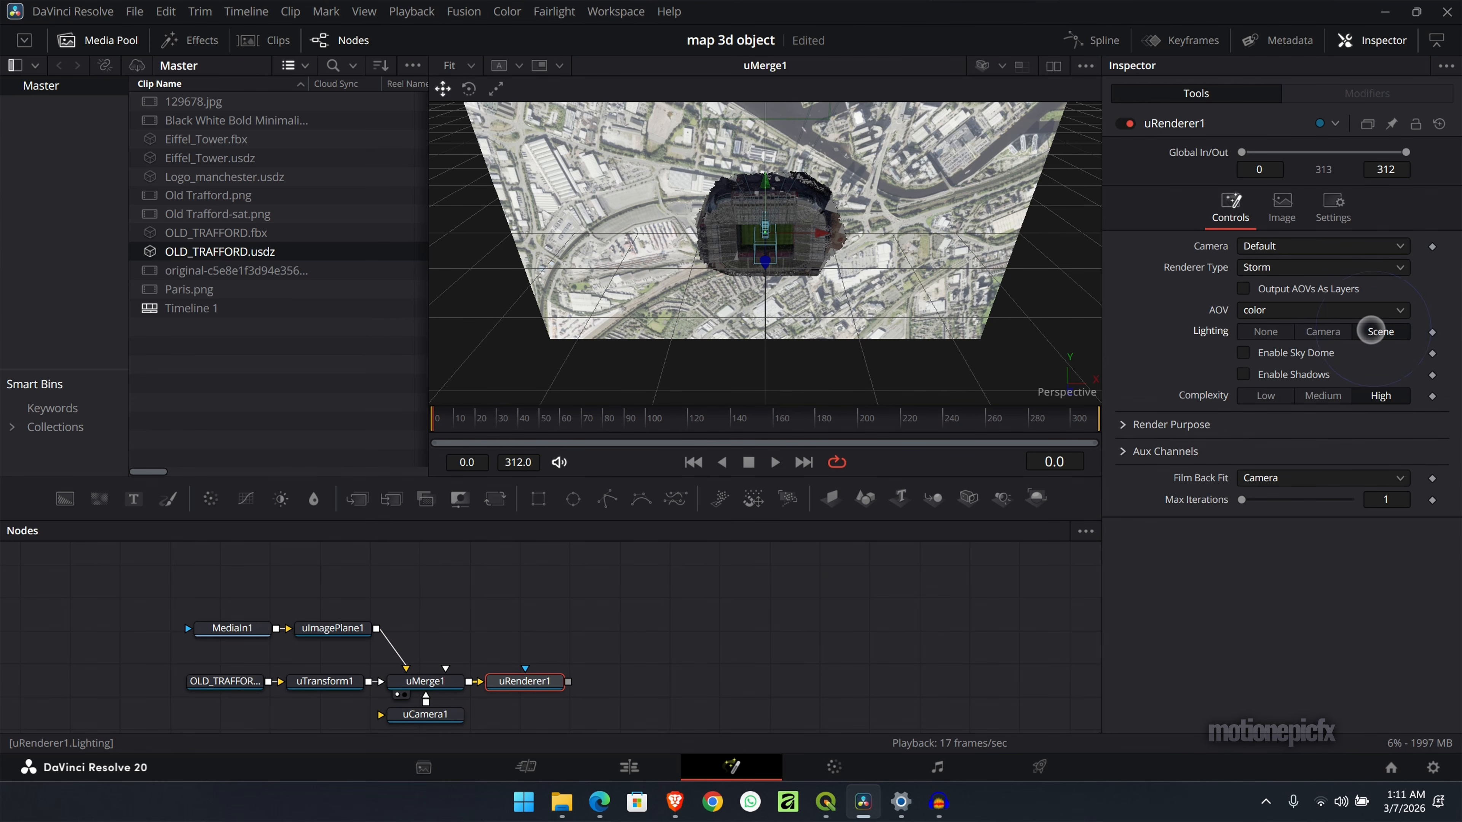
key(1)
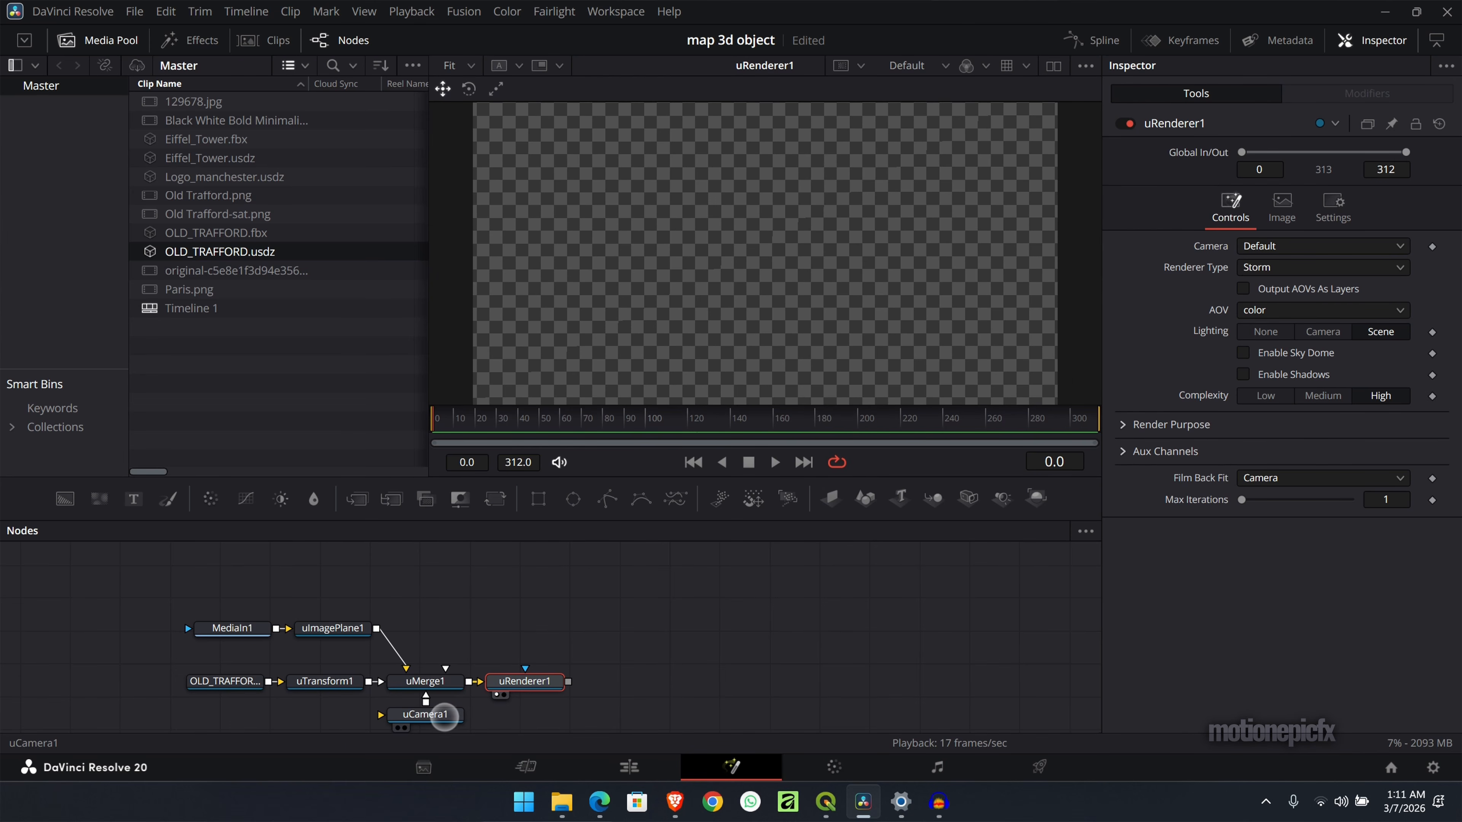
- Move the uCamera back to a Z translation of 4.49 so the map and stadium are framed
click(444, 715)
click(1281, 160)
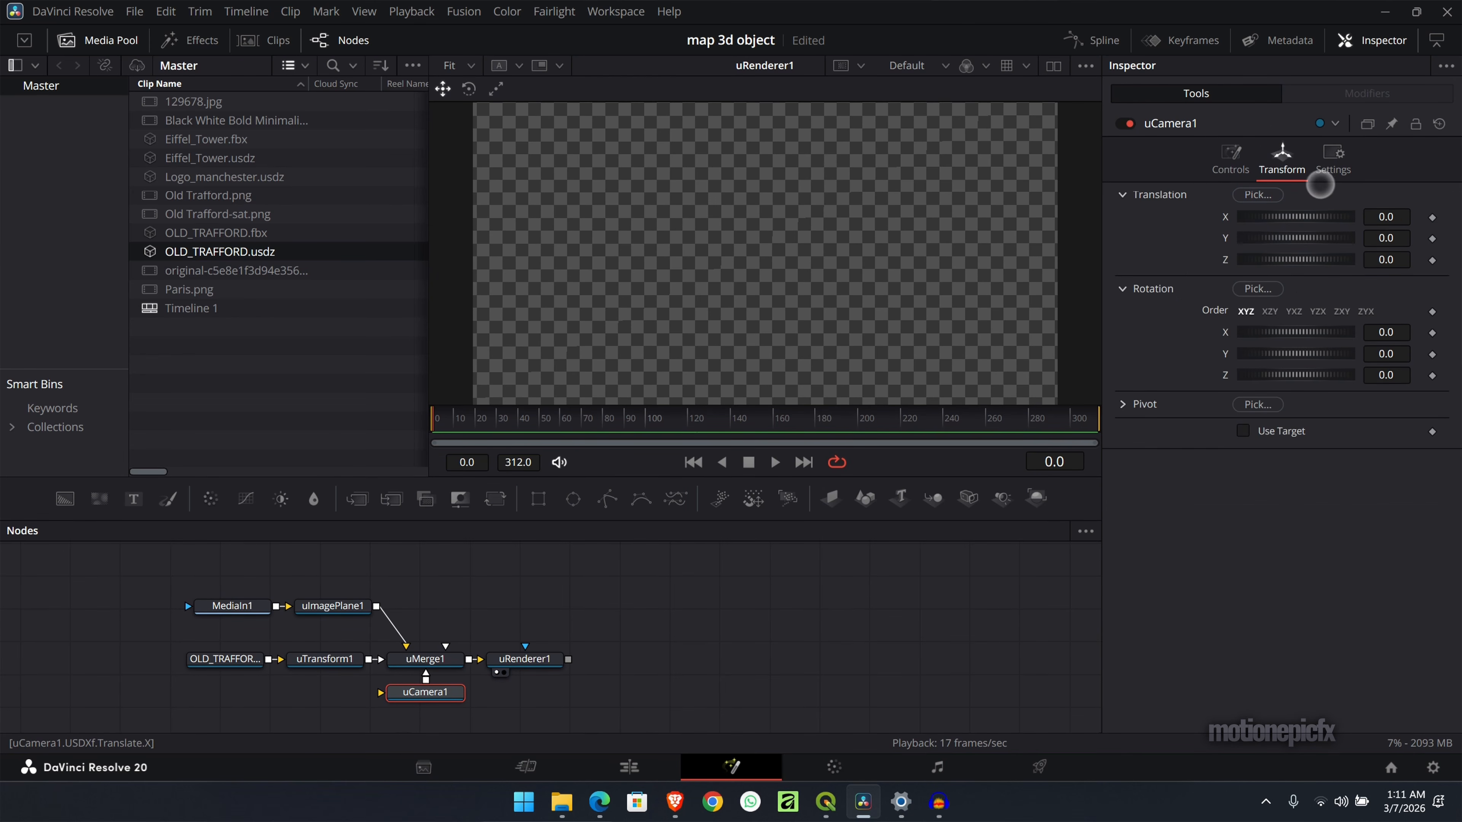
drag(1302, 258, 1328, 262)
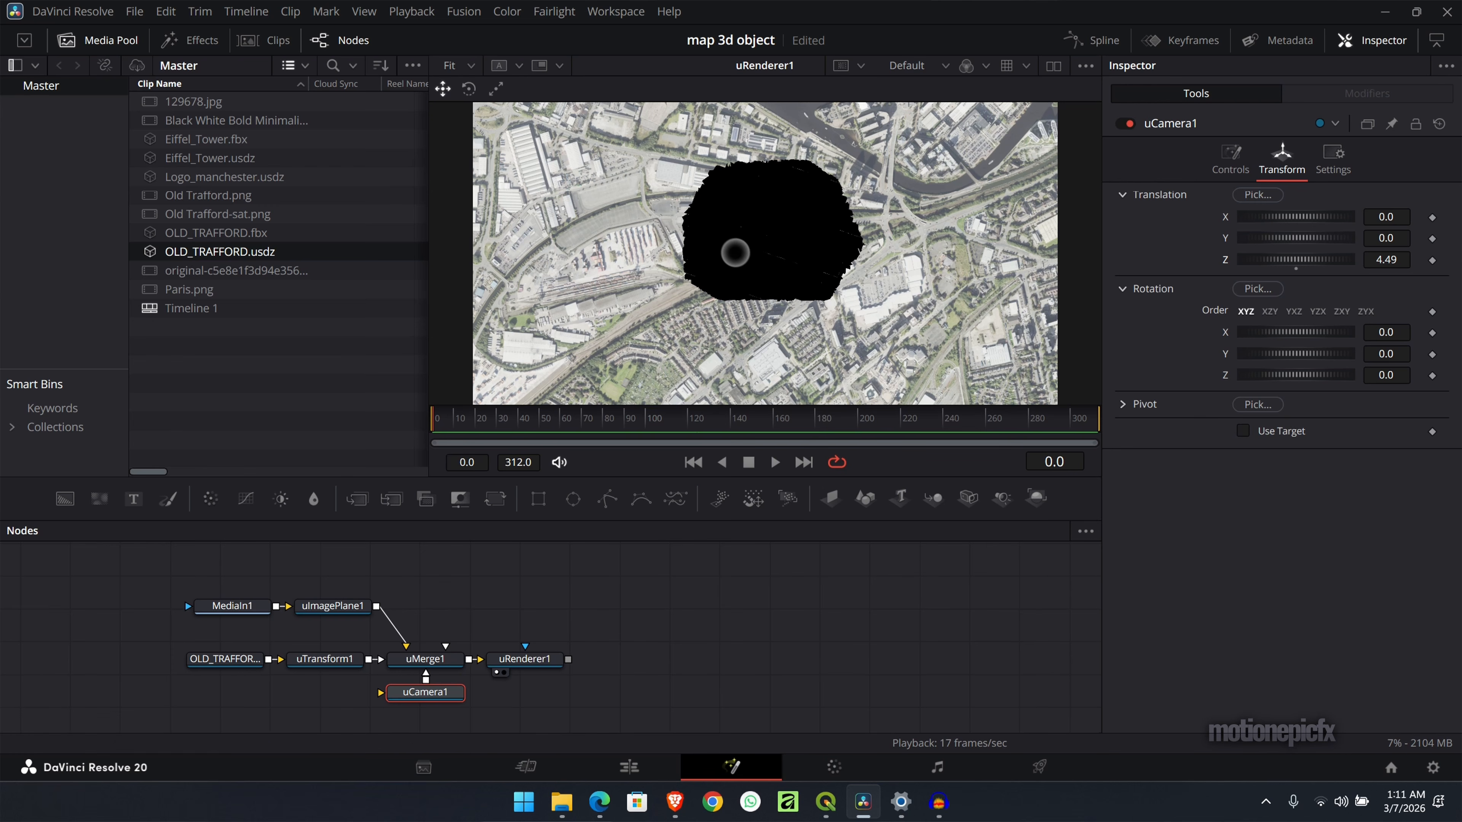
- Add an unconnected uDomeLight node in the empty graph area above the uRenderer
click(583, 613)
key(shift+space)
text(rend)
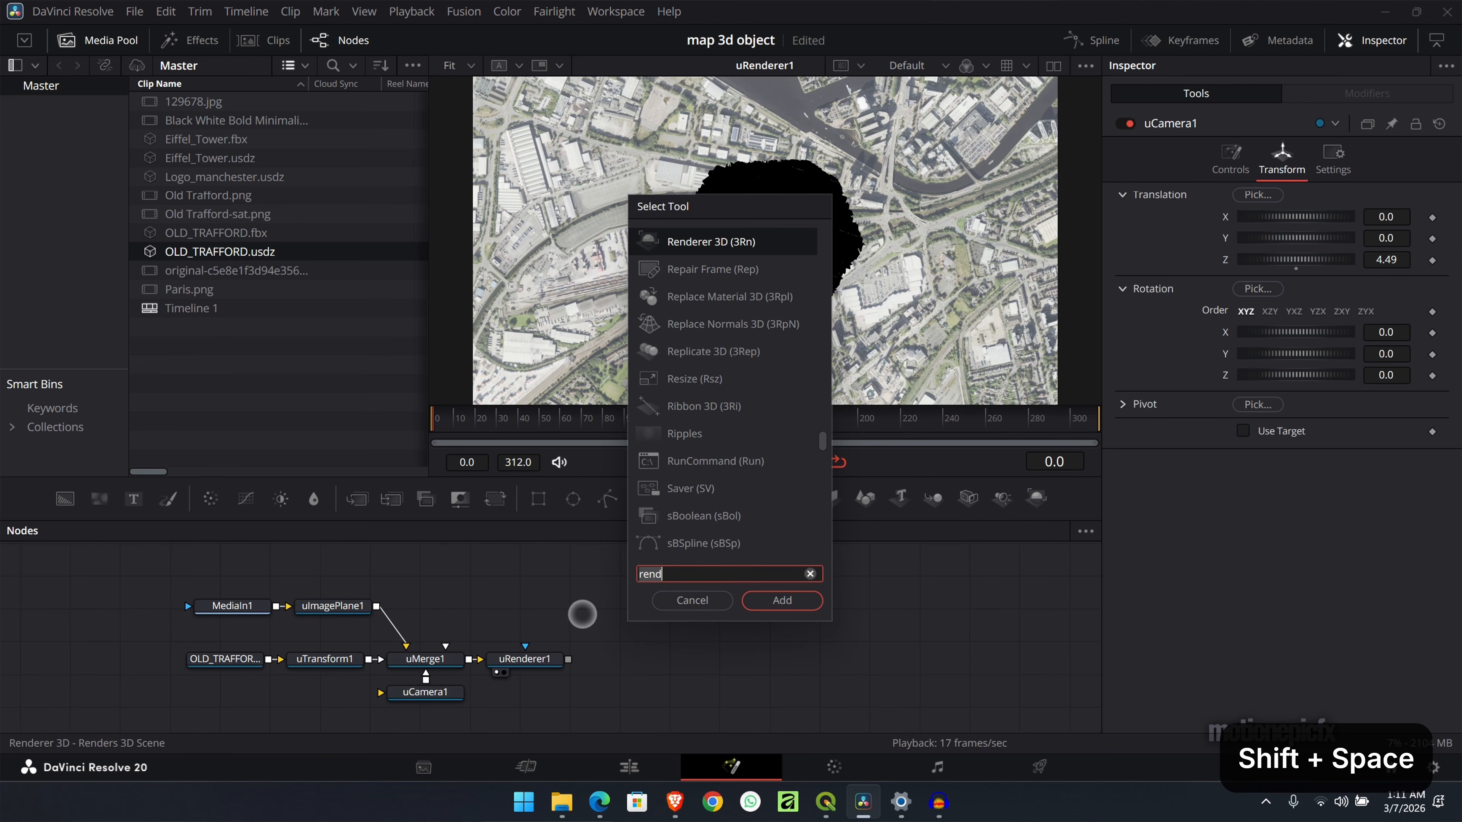
key(BackSpace)
key(BackSpace)
key(BackSpace)
key(BackSpace)
text(u)
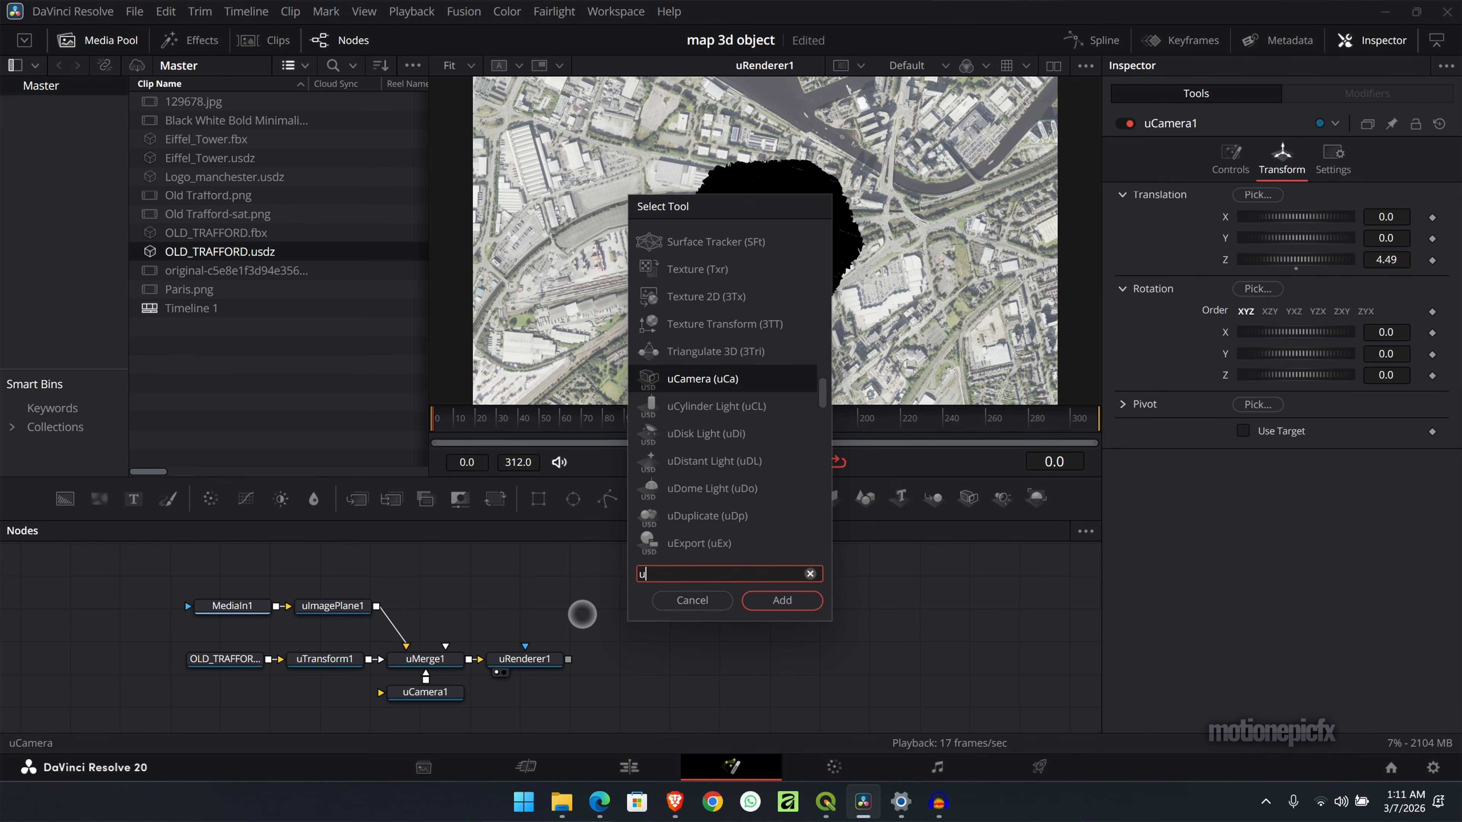
text(dome)
key(Return)
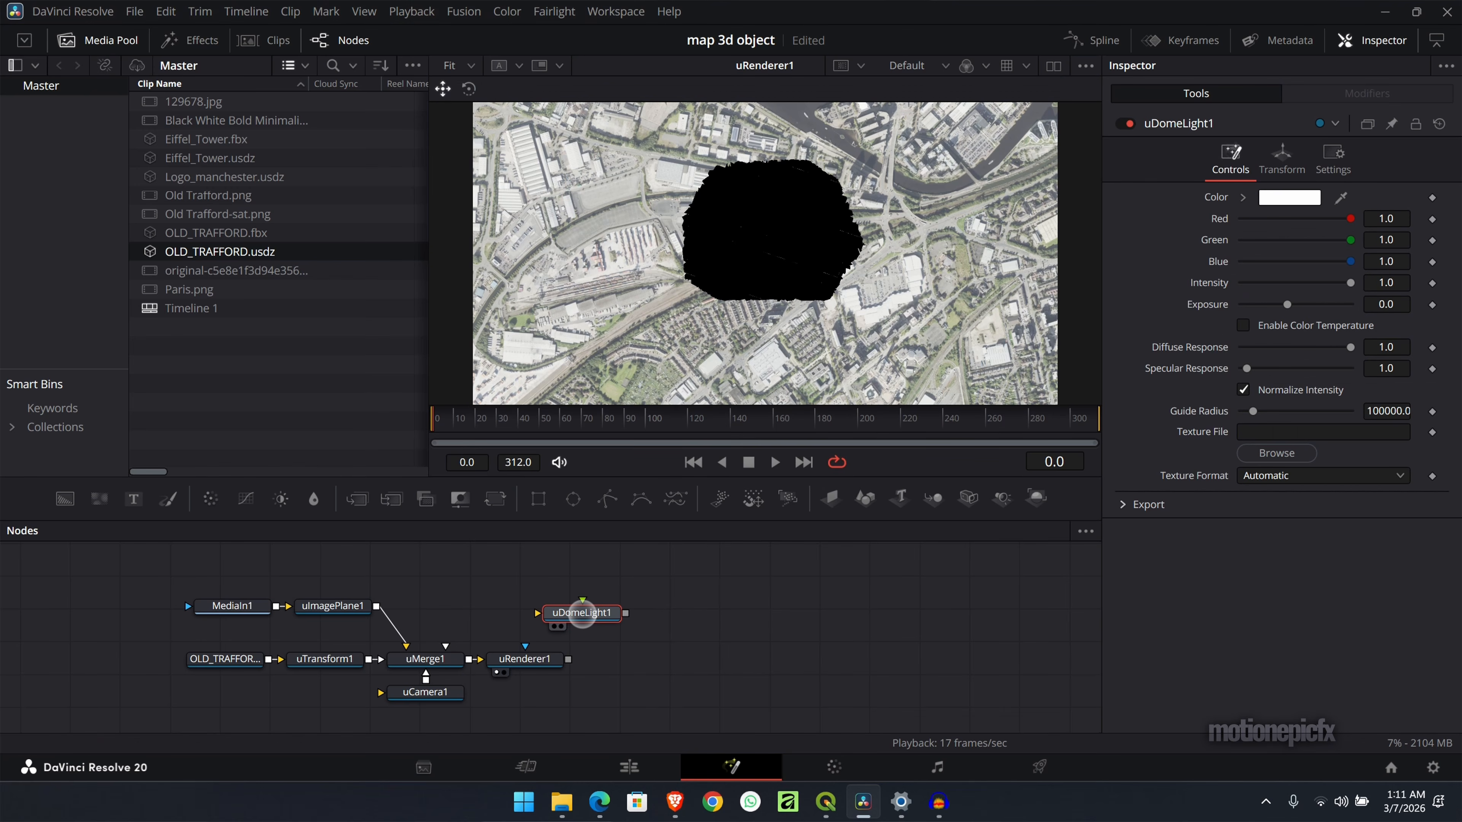
- Connect the uDomeLight's output to the uMerge and try out the light's intensity and exposure
drag(583, 615, 544, 581)
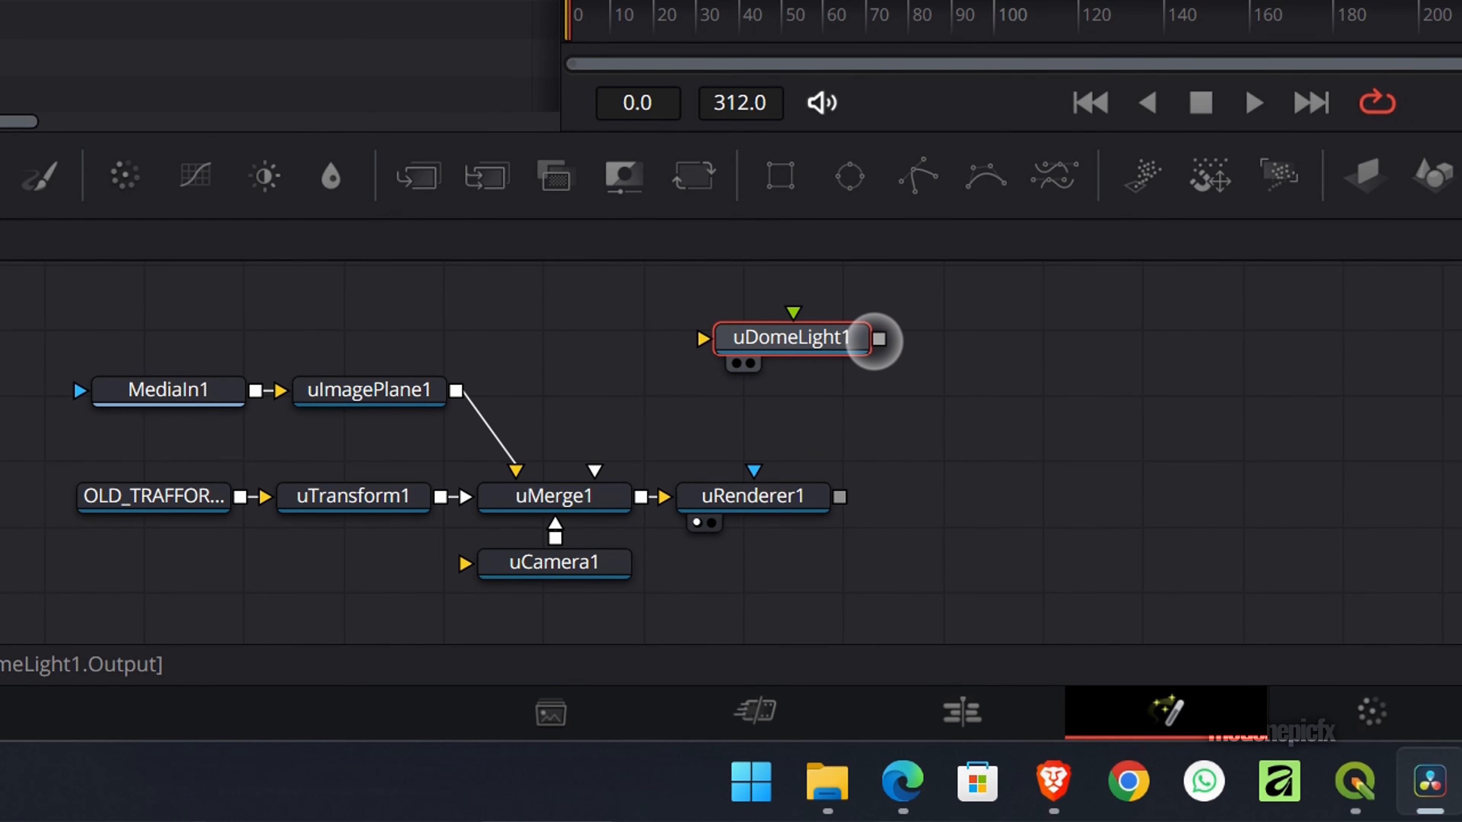
drag(874, 340, 583, 507)
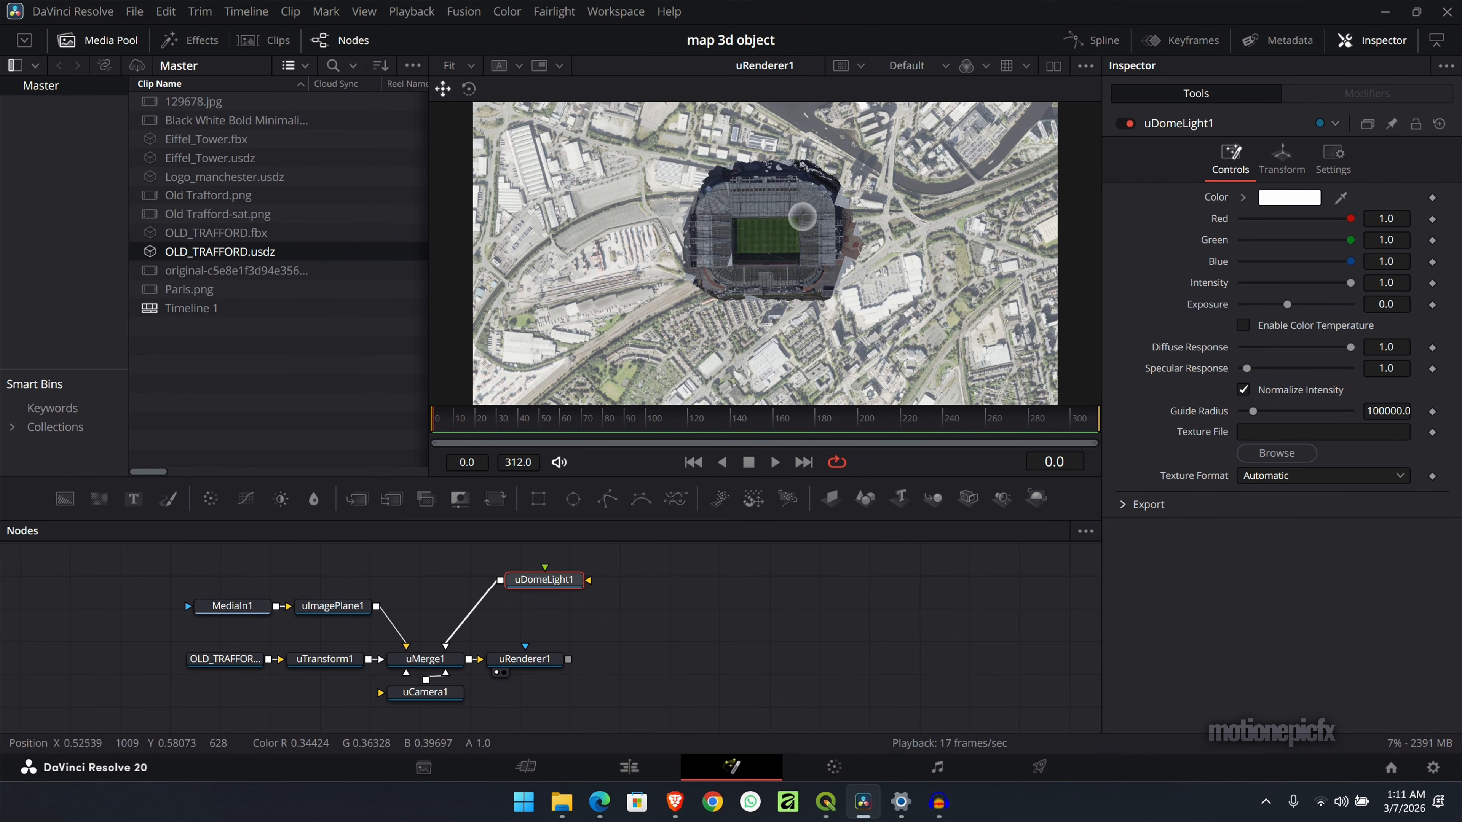
drag(1349, 283, 1383, 282)
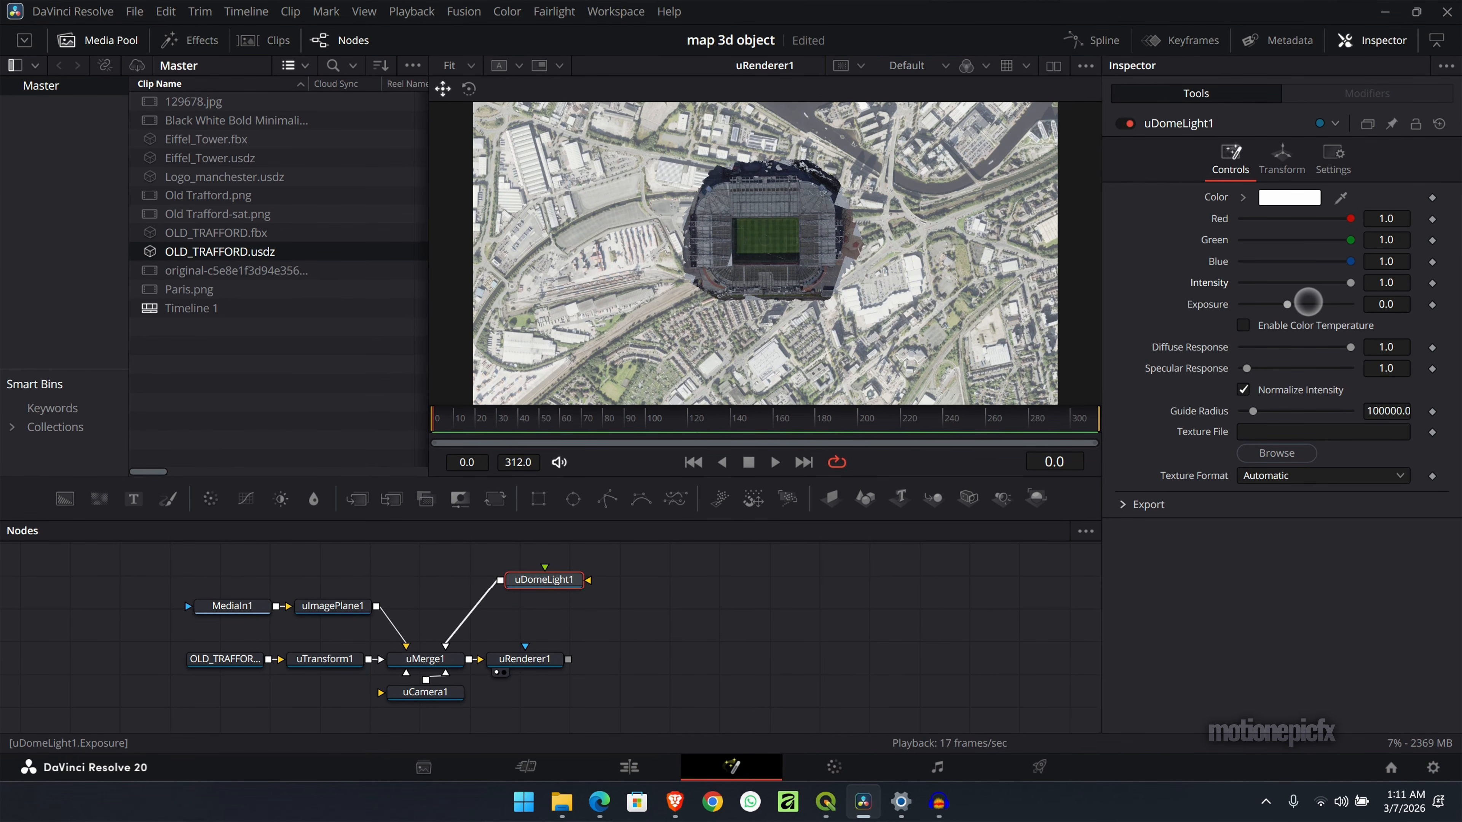
mouse_move(1283, 306)
mouse_down()
mouse_move(1260, 308)
mouse_move(1330, 313)
mouse_move(1286, 311)
mouse_up()
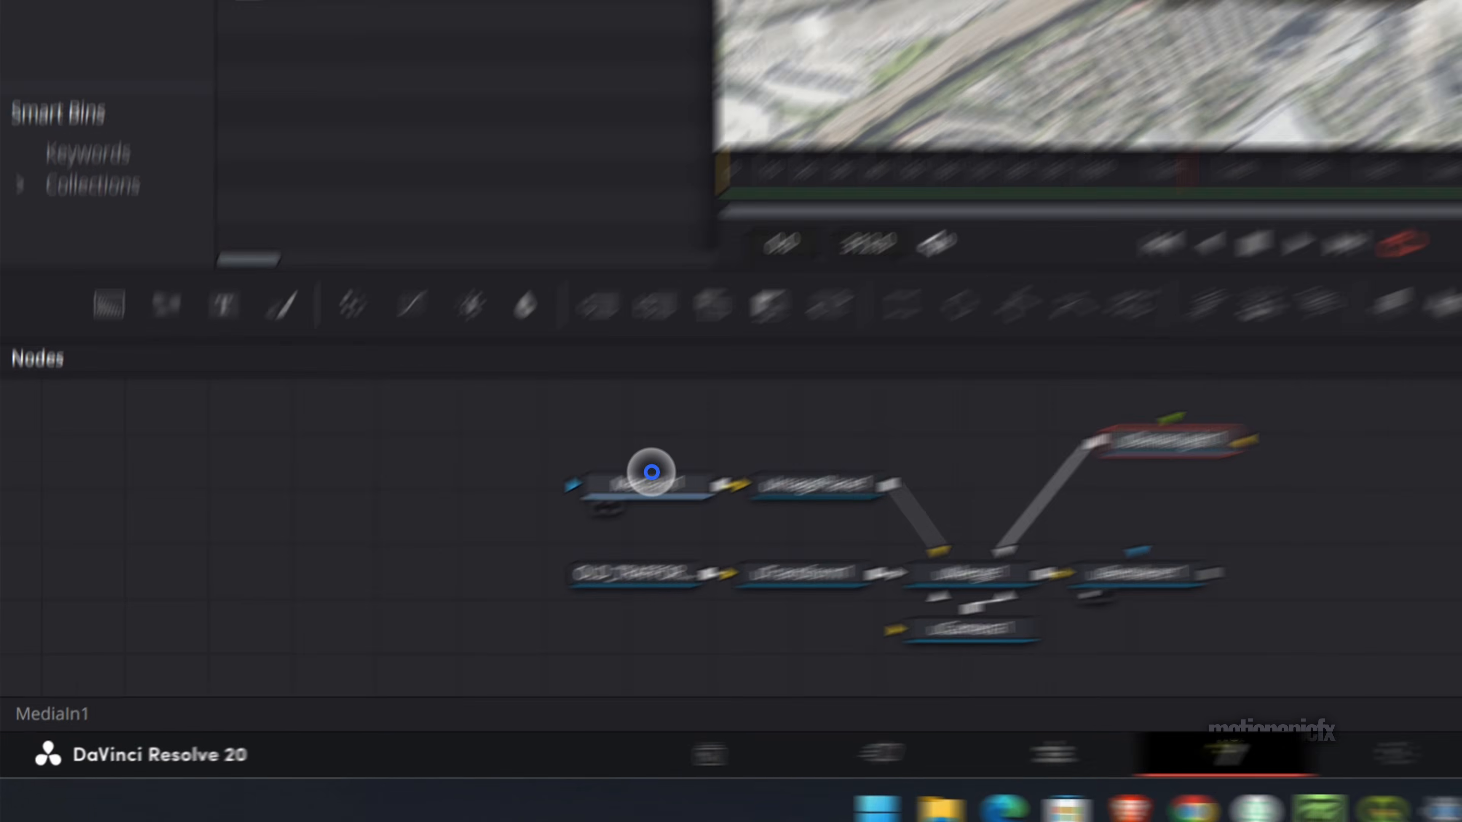
- Make room after MediaIn1 and insert a ColorCorrector between it and the uImagePlane
drag(229, 600, 93, 597)
key(shift+space)
text(cc)
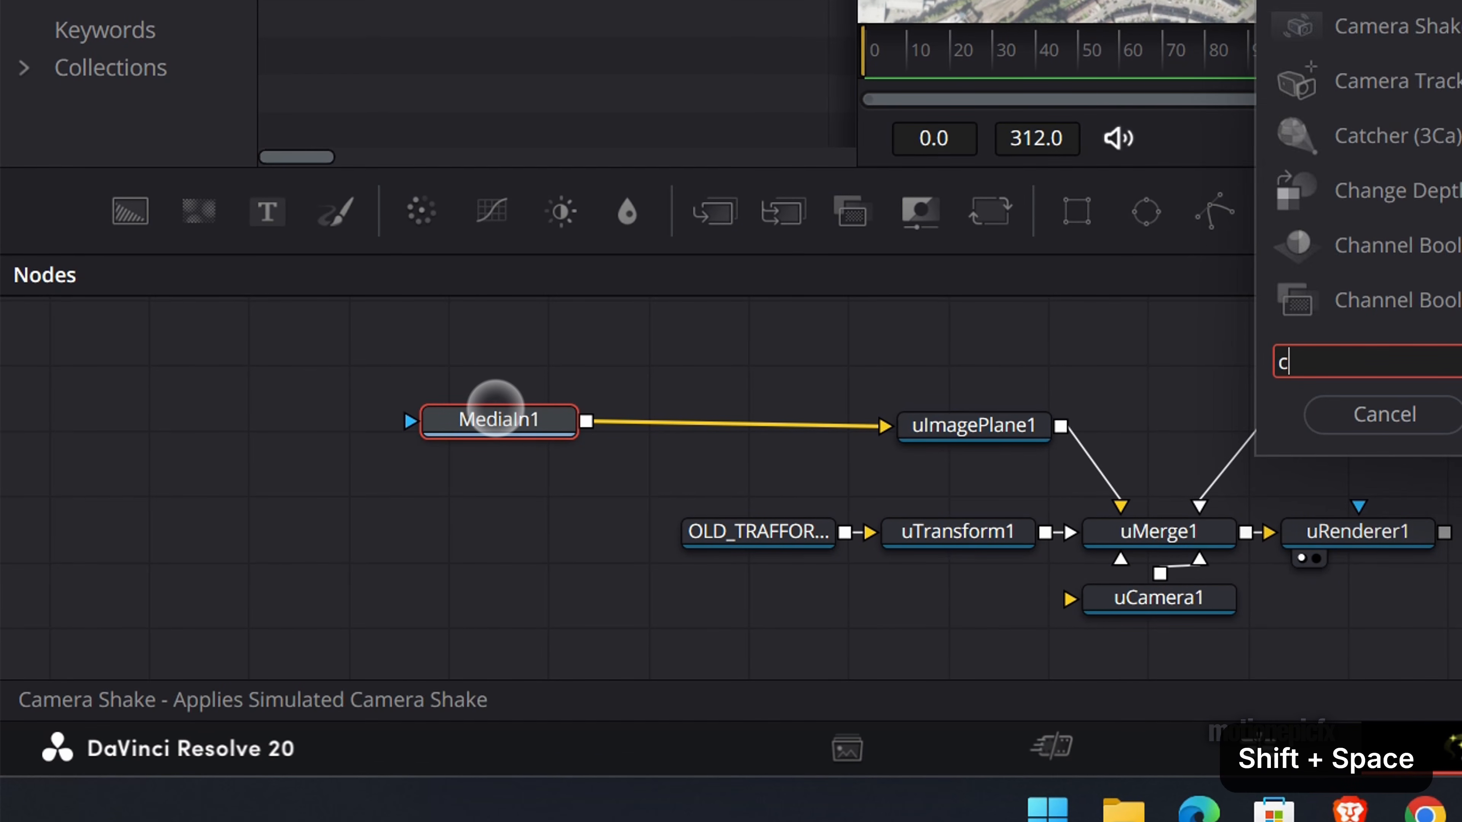
key(Return)
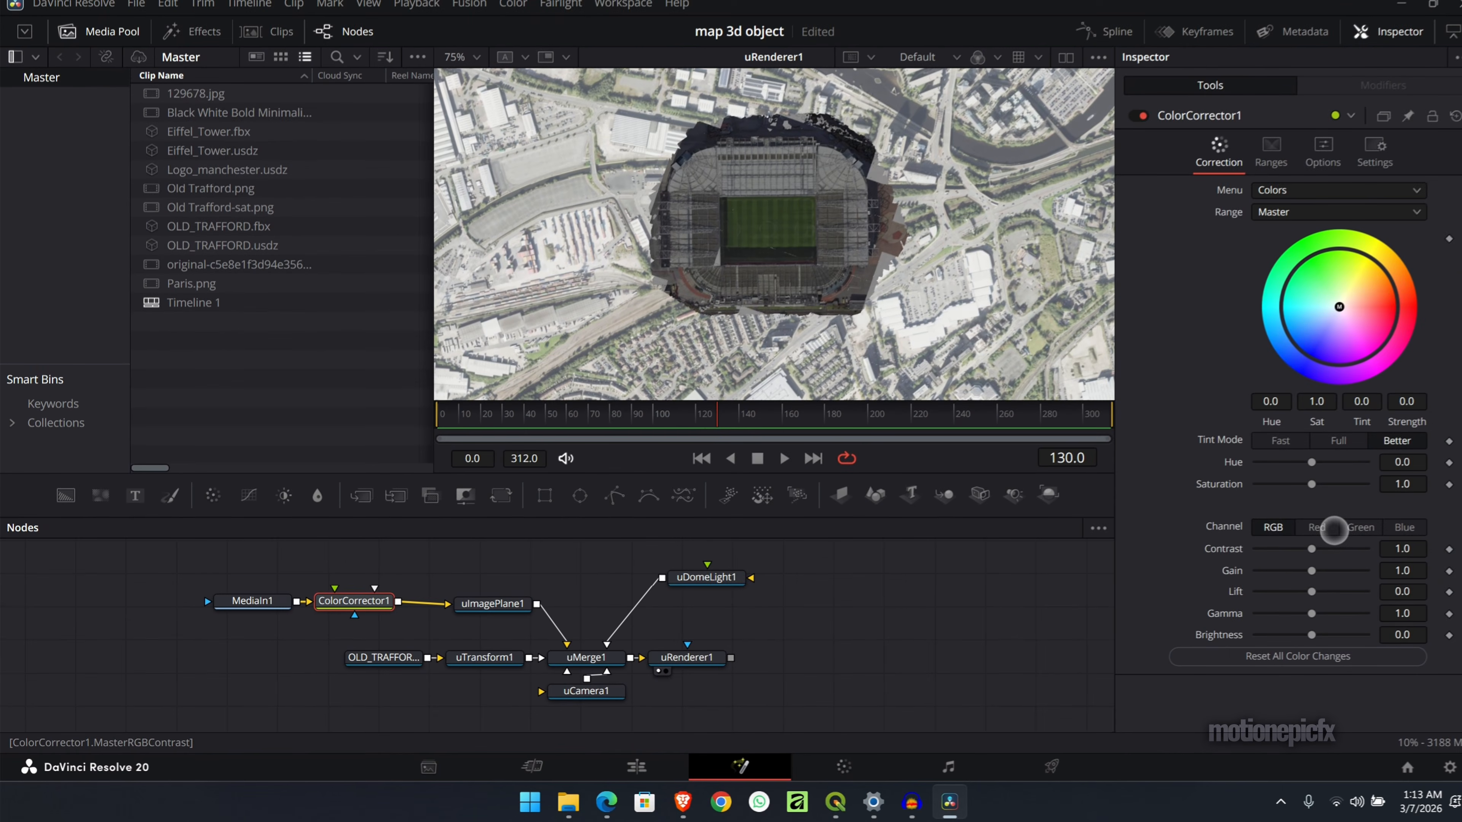
- Darken the satellite map by setting the ColorCorrector's gain to 0.61 and gamma to 0.55
drag(1301, 548, 1271, 617)
key(ctrl+z)
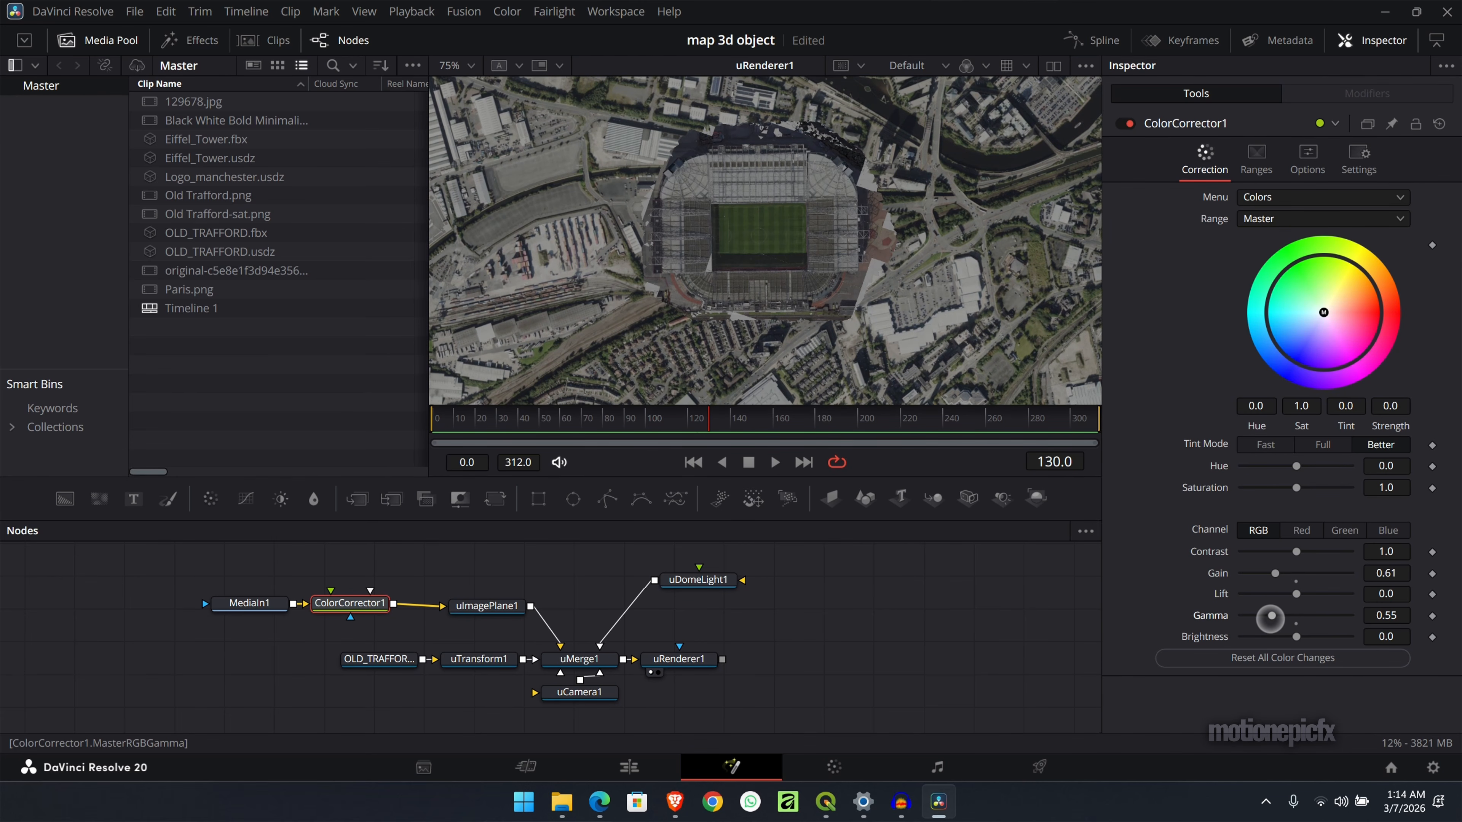
scroll(911, 289, down, 3)
scroll(911, 289, up, 1)
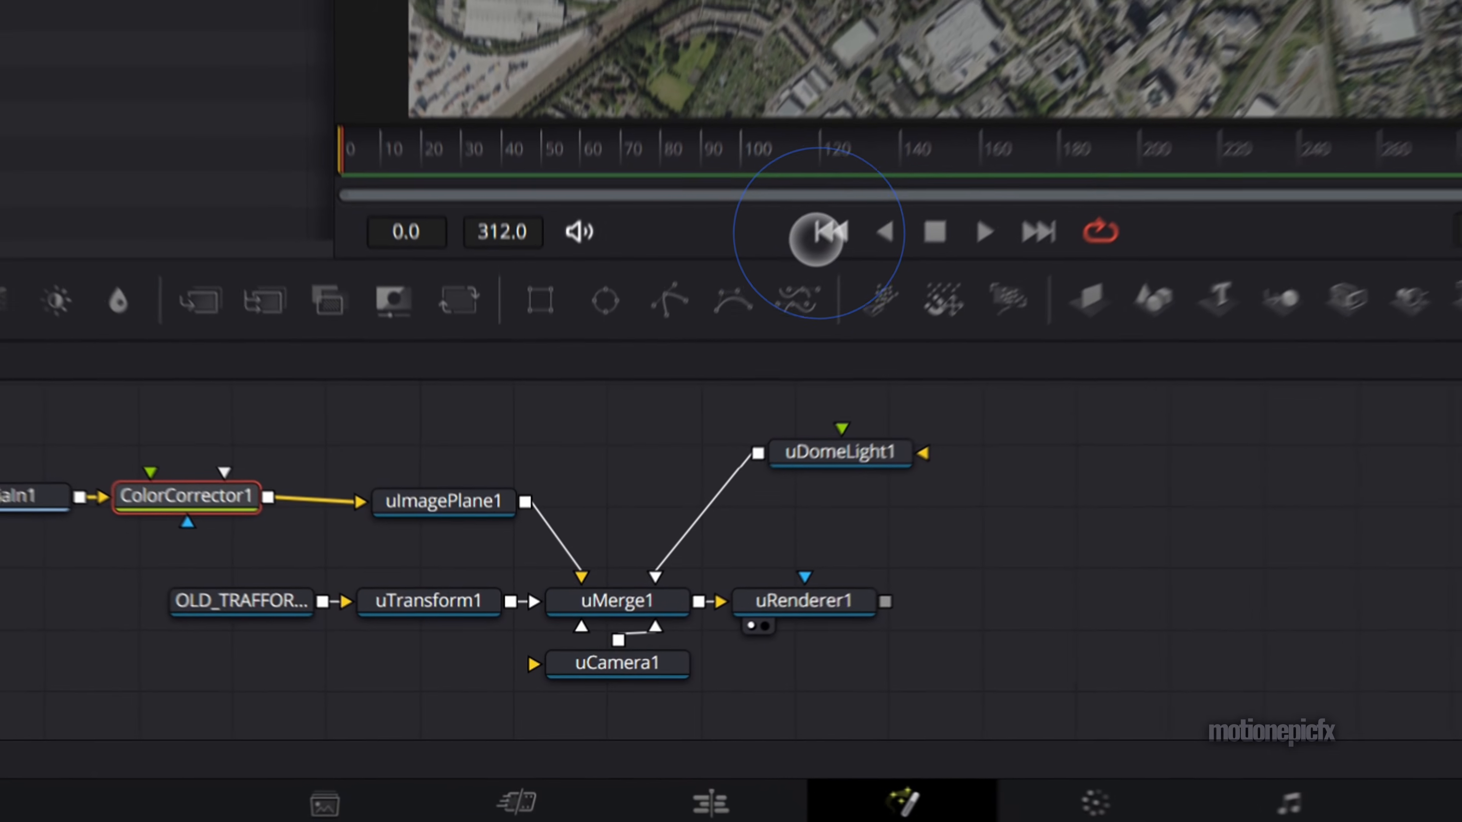
- Set the uCamera's projection type to Perspective and keyframe its Z translation of 4.49 at frame 0
click(576, 687)
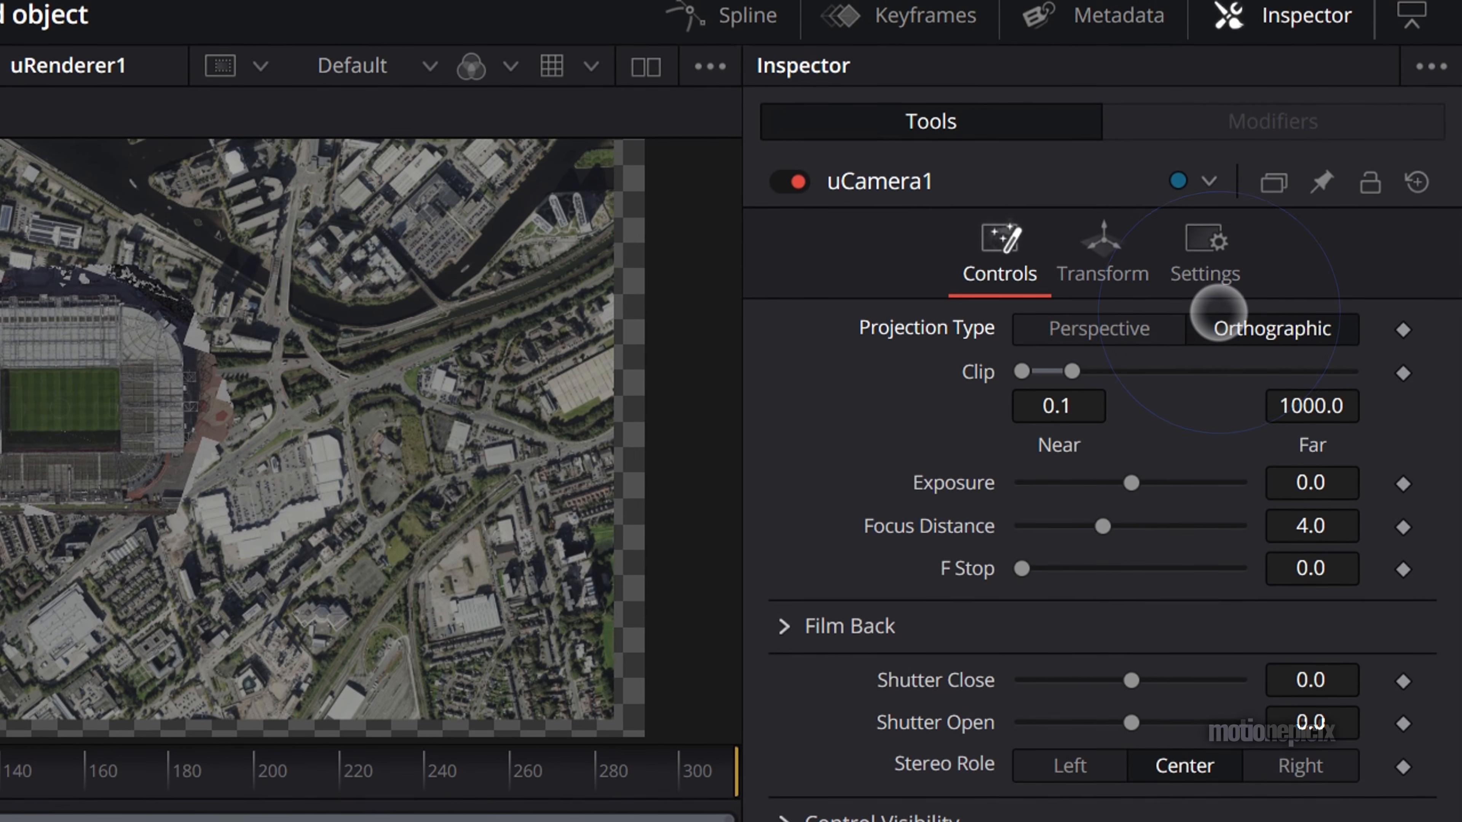
click(1100, 328)
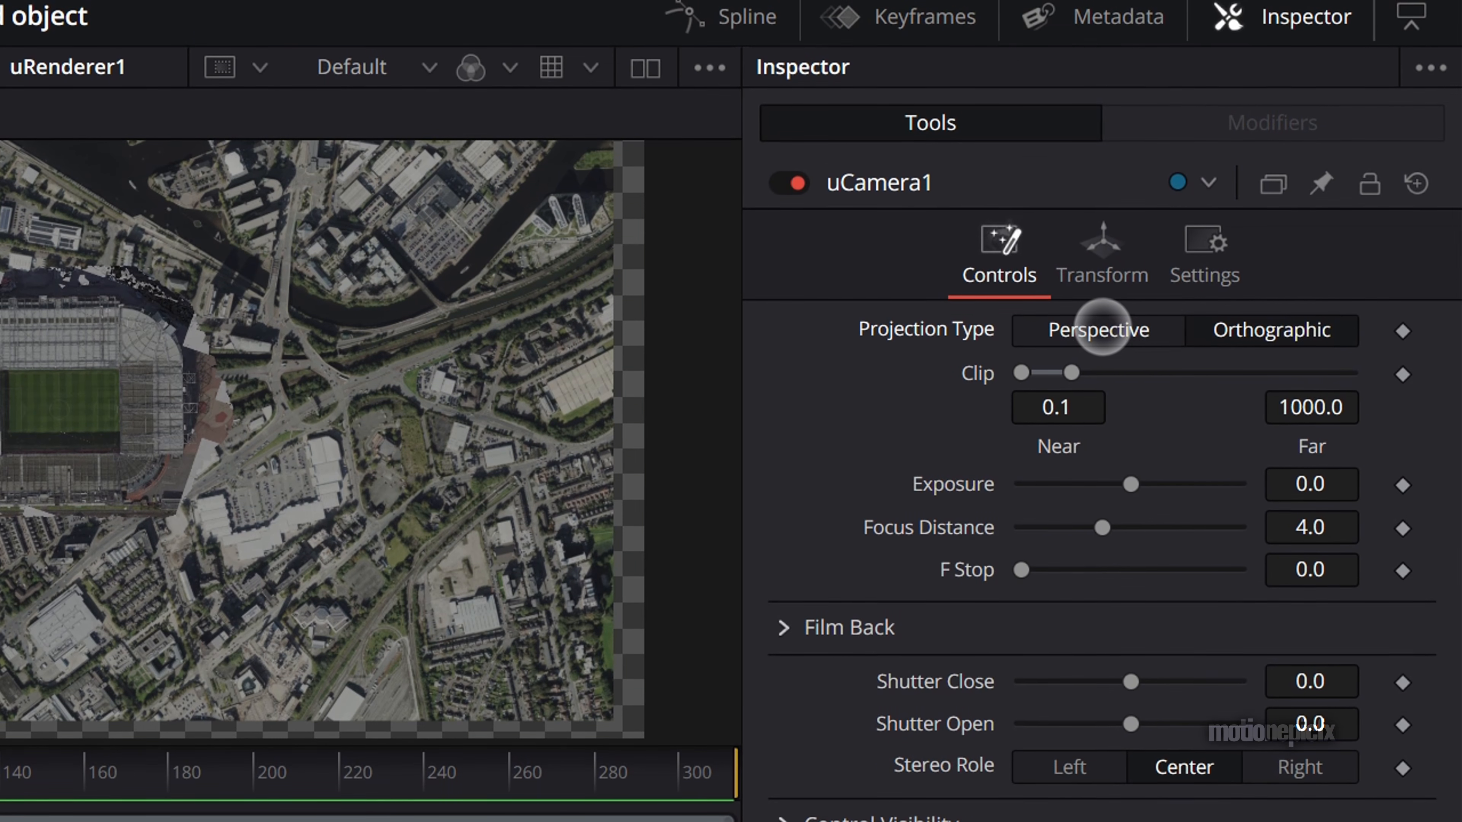
click(1106, 273)
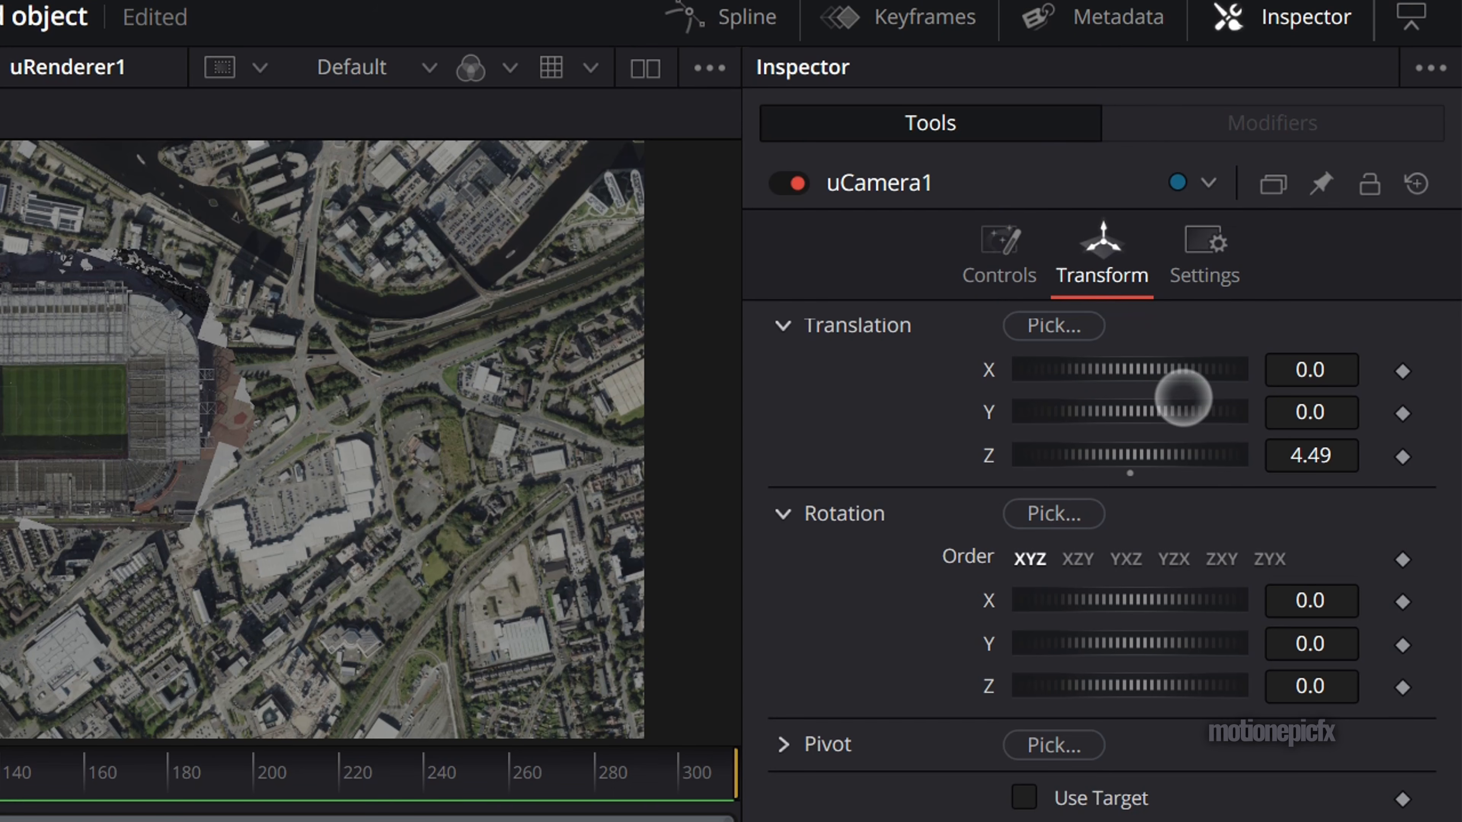
click(1403, 457)
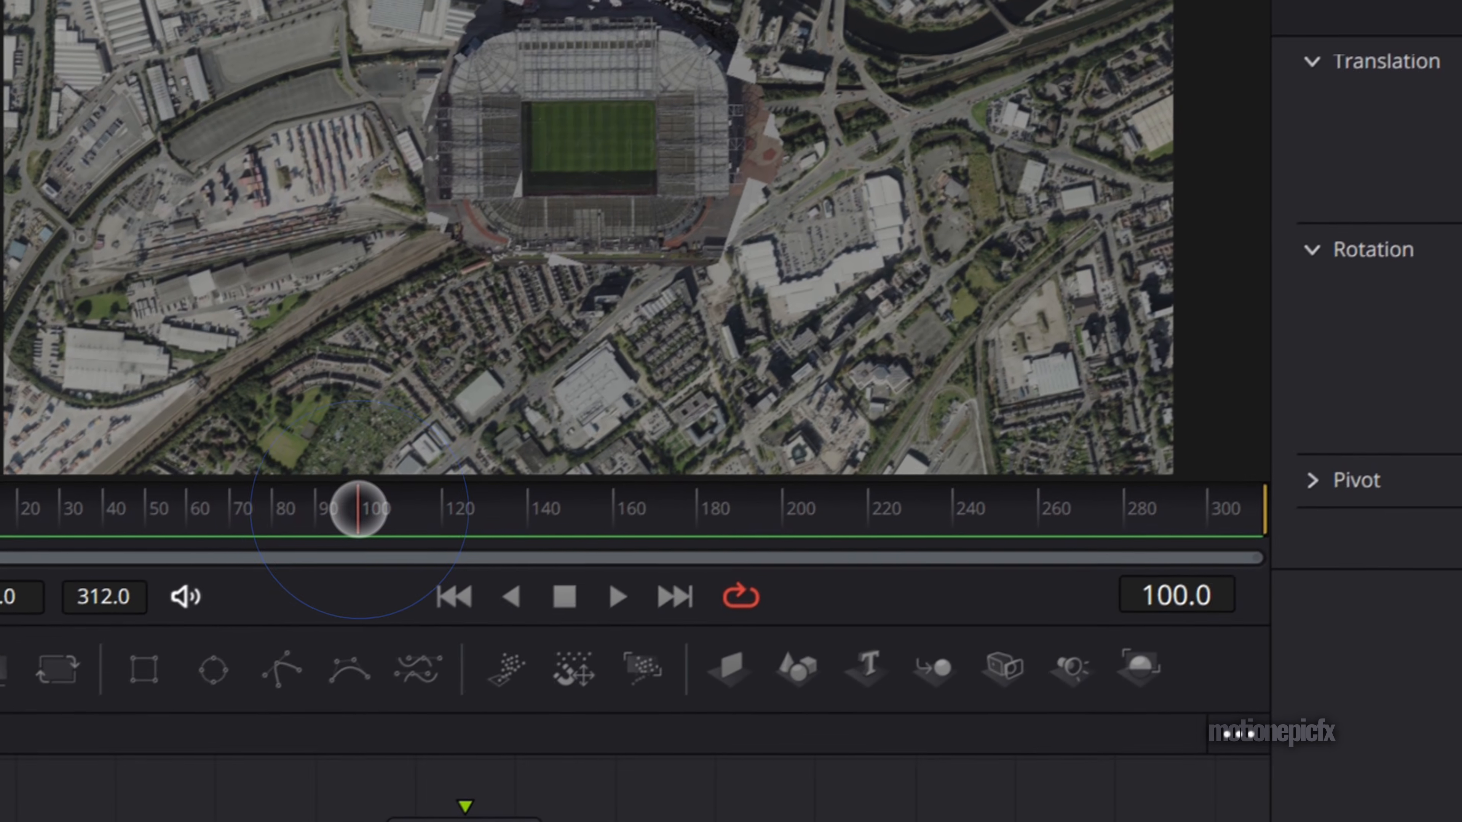
- At frame 100, move the uCamera in to a Z translation of 1.69 and keyframe its Y translation at 0.0
drag(1330, 333, 849, 360)
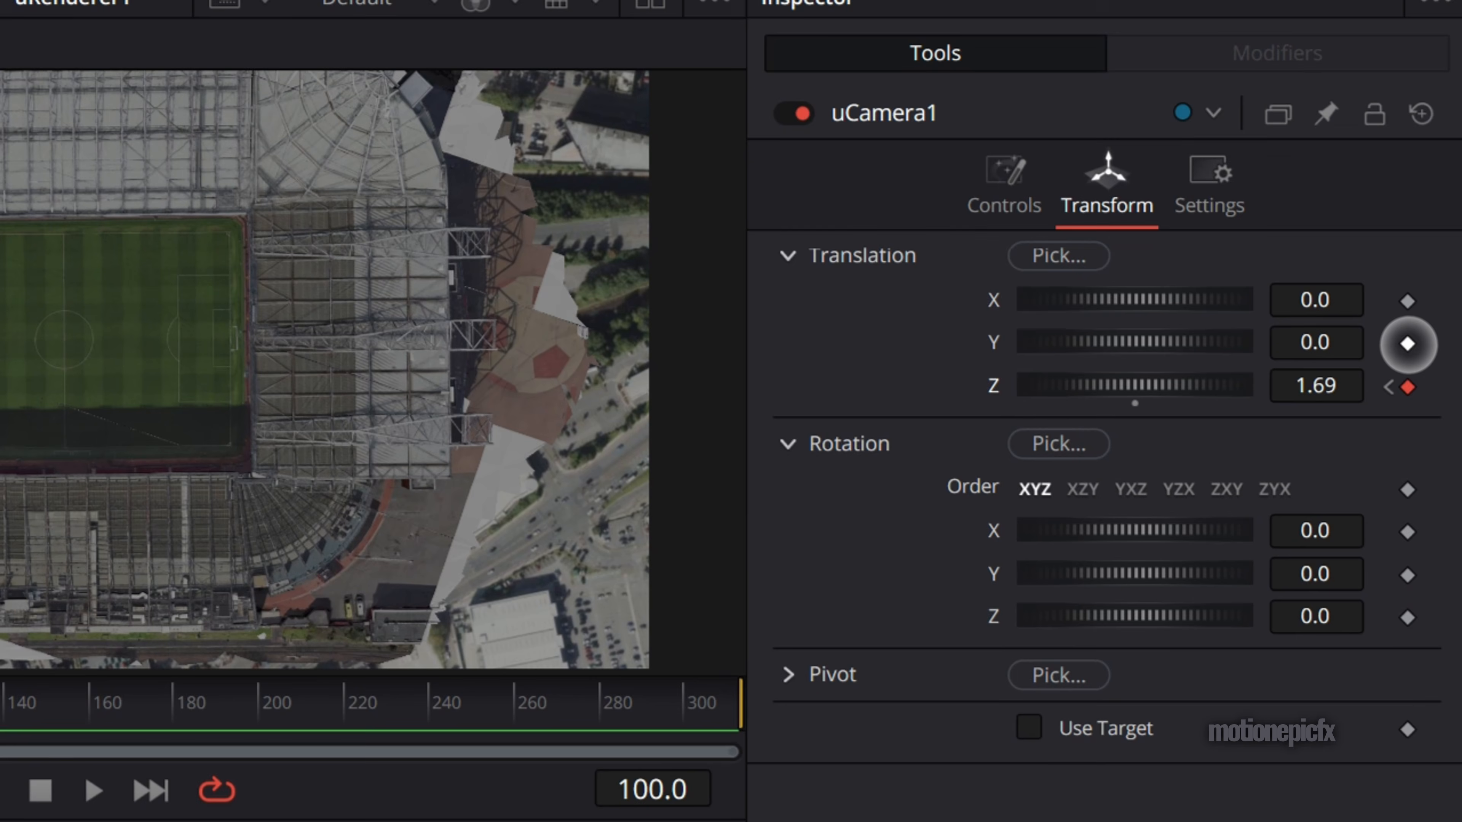
click(1446, 363)
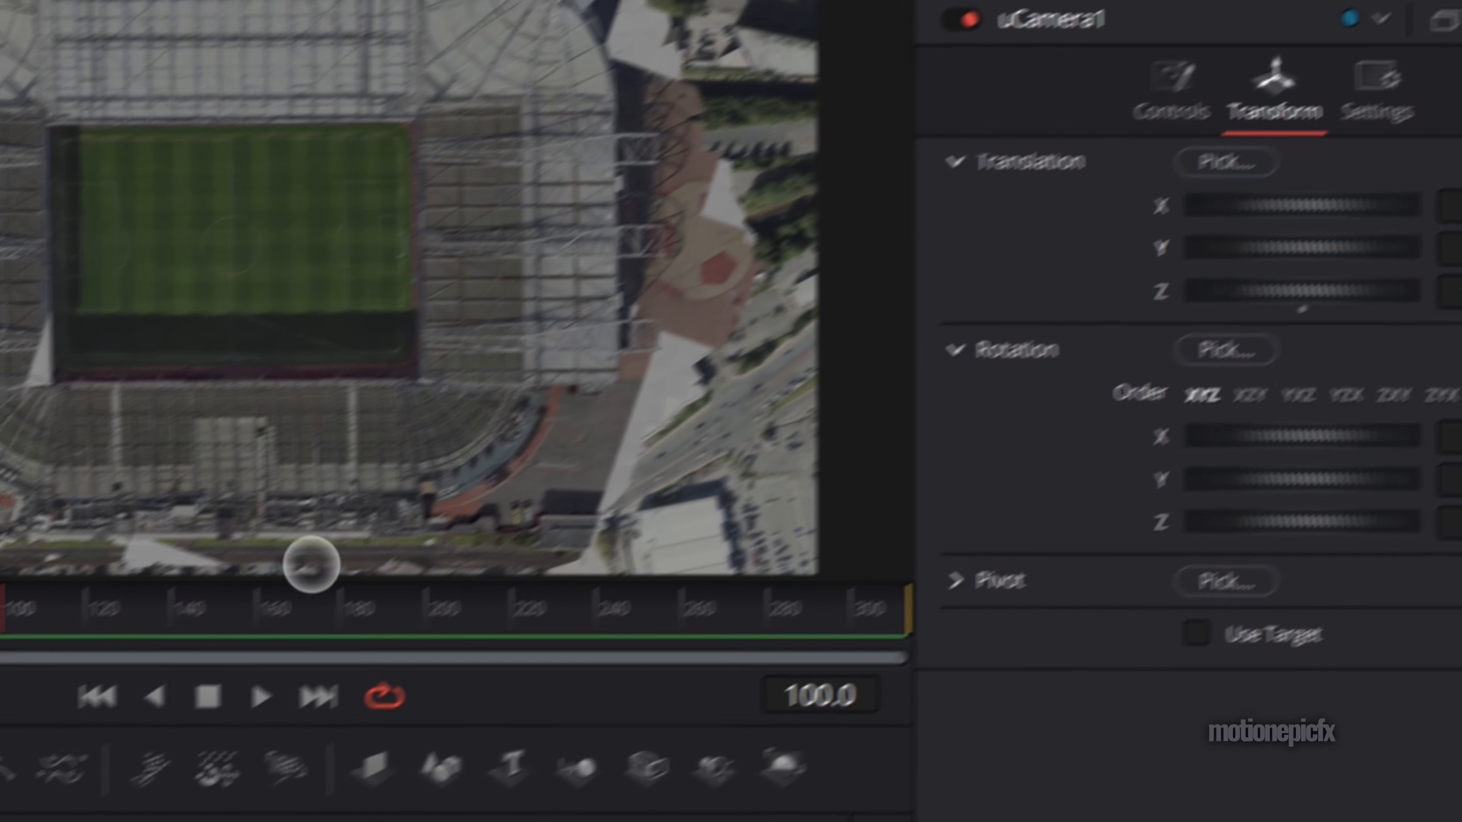
- At frame 200, undo the trial Y translation of the uCamera and enable Use Target
drag(310, 608, 433, 610)
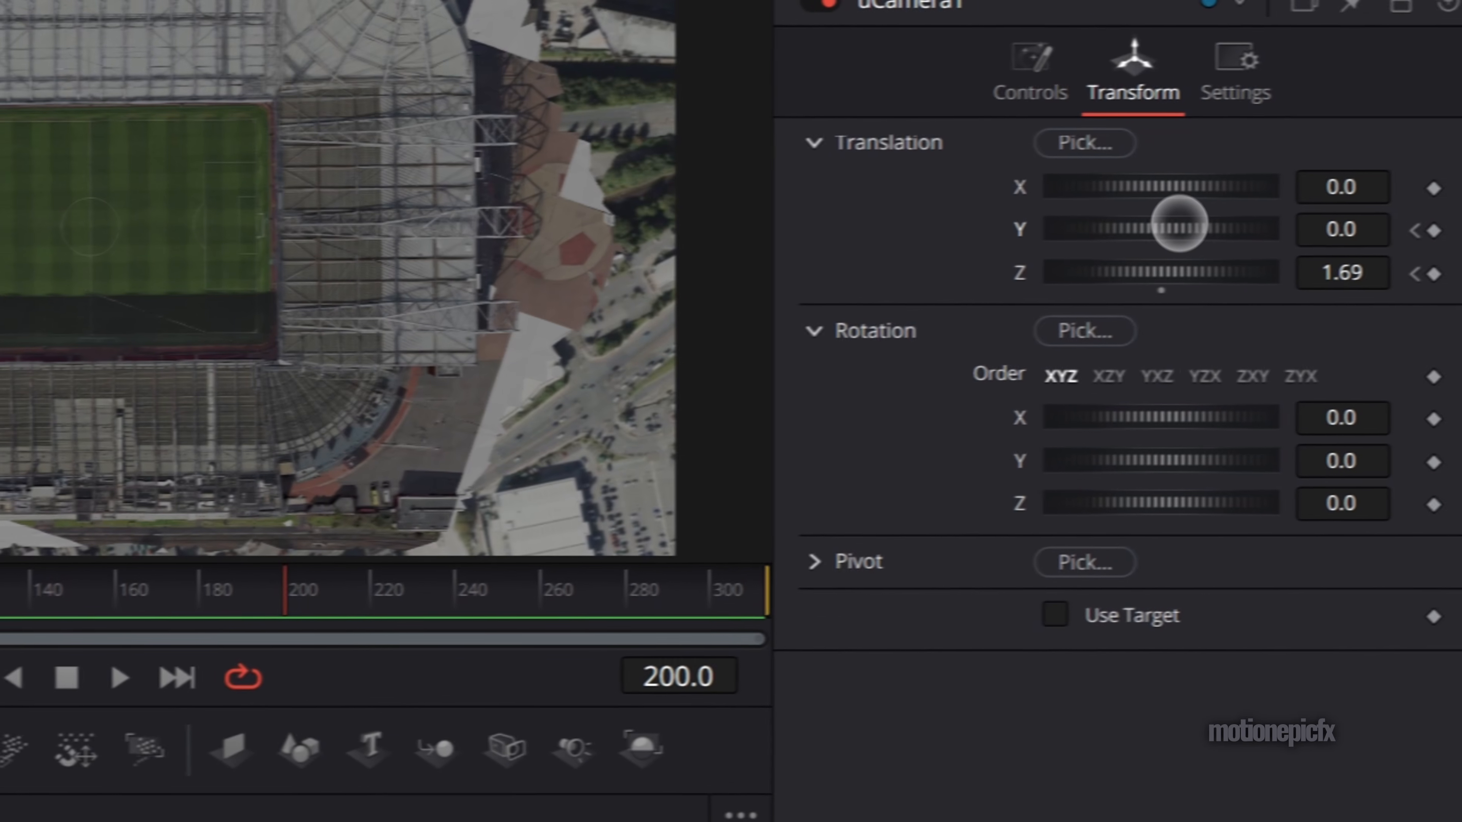
mouse_move(1366, 212)
mouse_down()
mouse_move(1351, 214)
mouse_move(1371, 212)
mouse_up()
drag(1147, 228, 1149, 229)
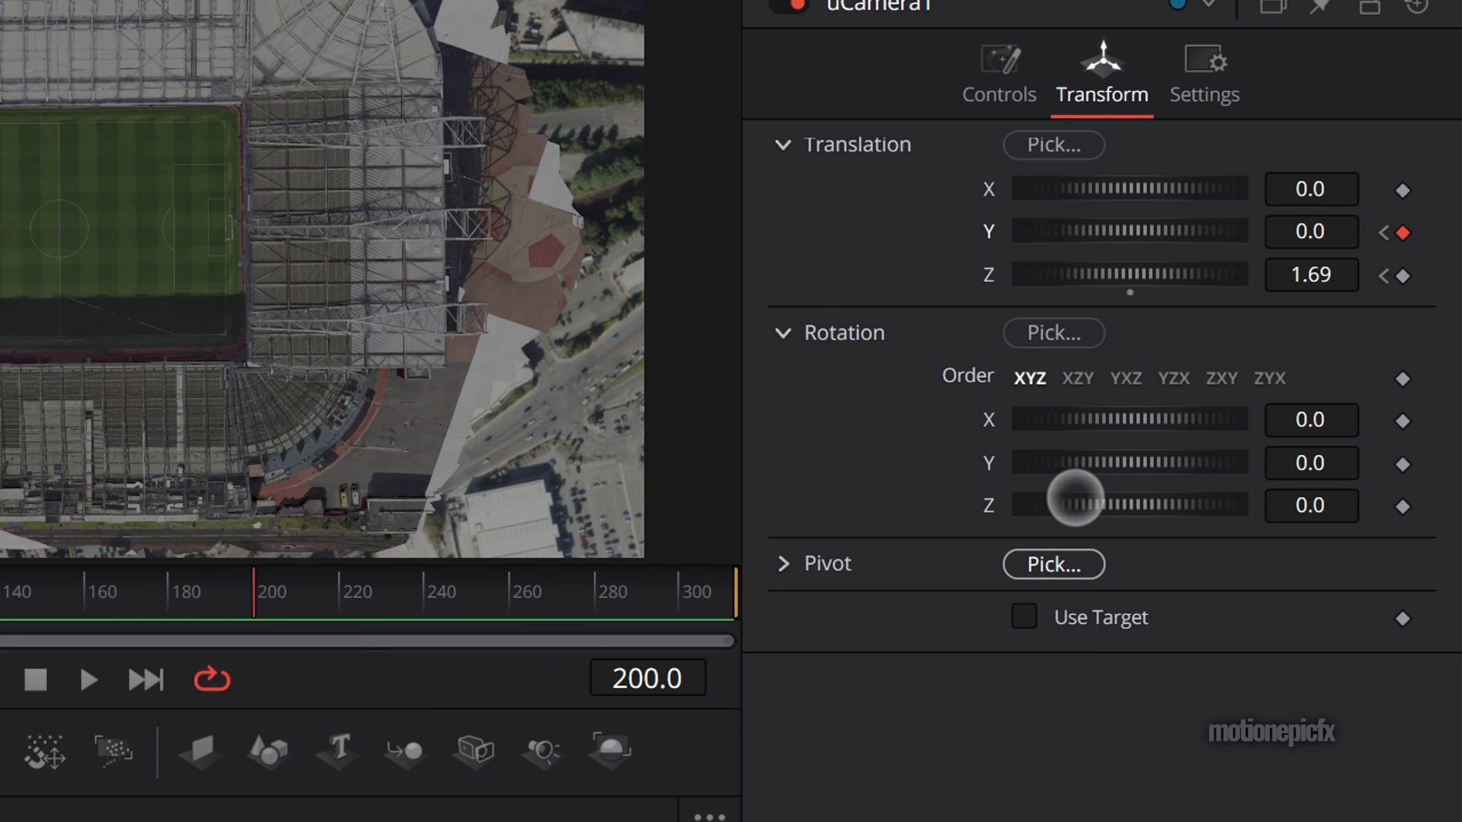
key(ctrl+z)
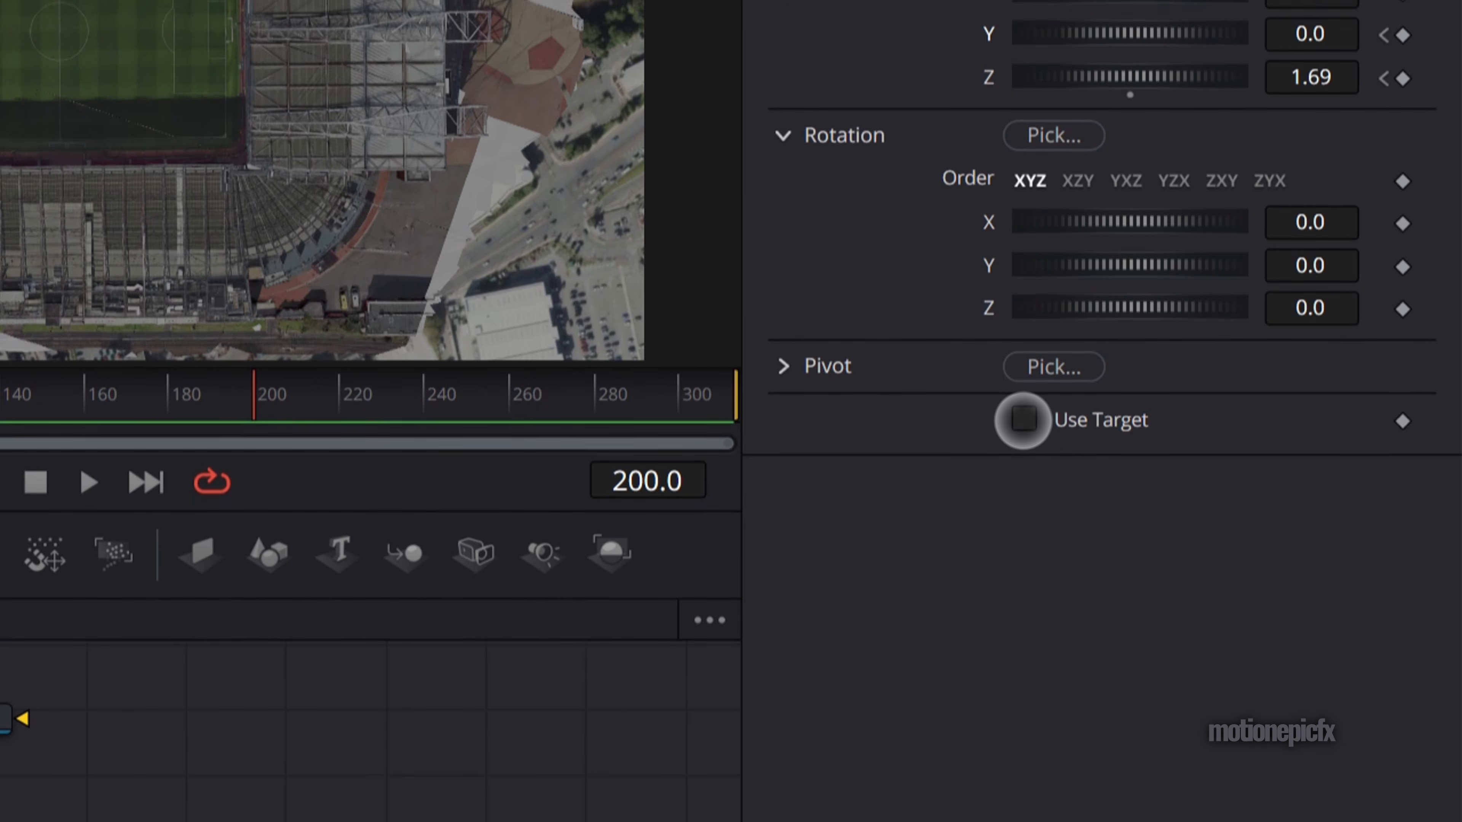
click(1024, 409)
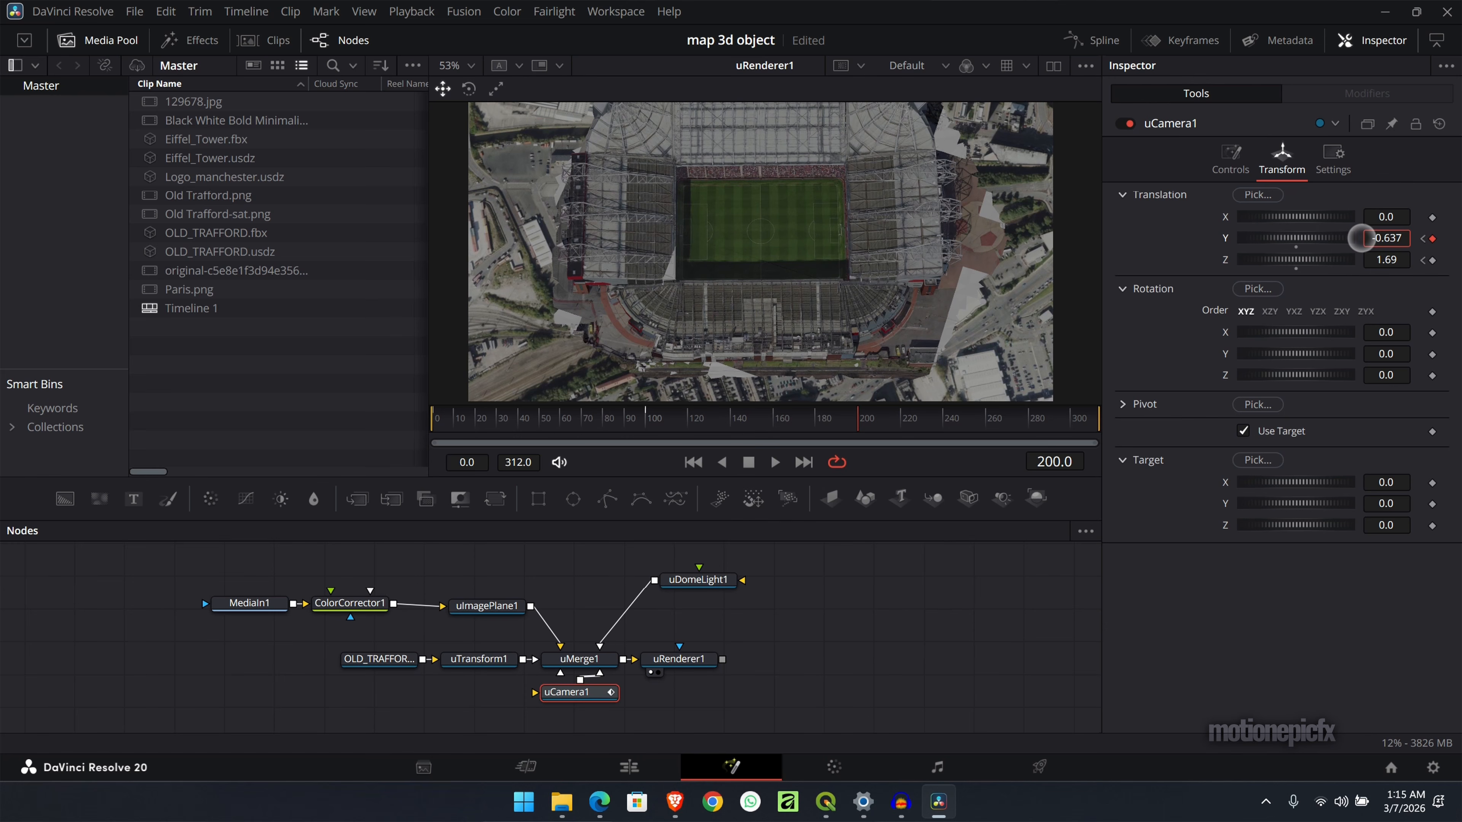
- Try a uCamera translation of Y -1.923 and Z 1.16 at frame 200, along with an offset of the camera target
drag(1362, 238, 786, 232)
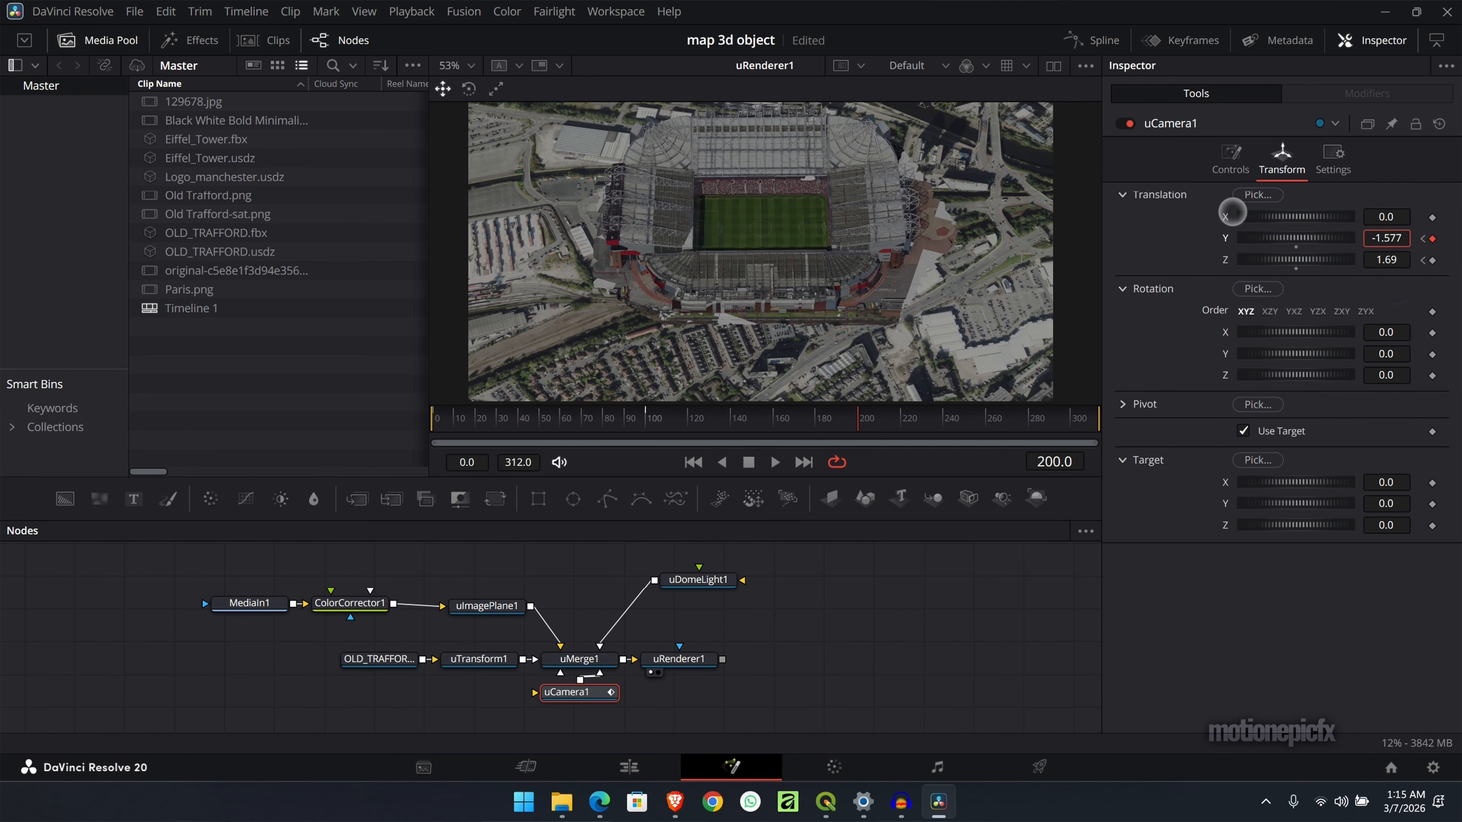
drag(1232, 212, 858, 213)
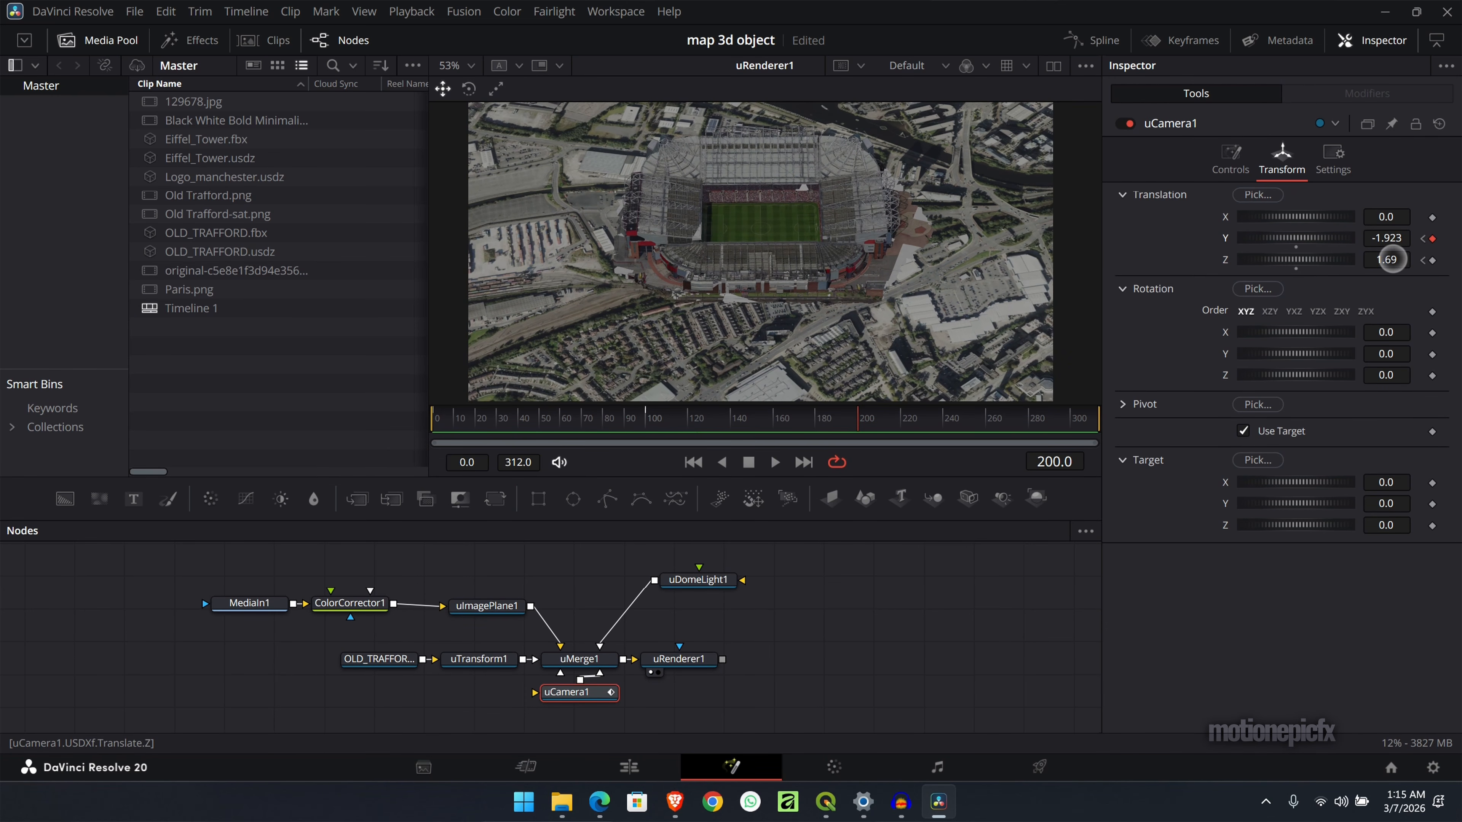
drag(1390, 259, 1116, 255)
key(ctrl+z)
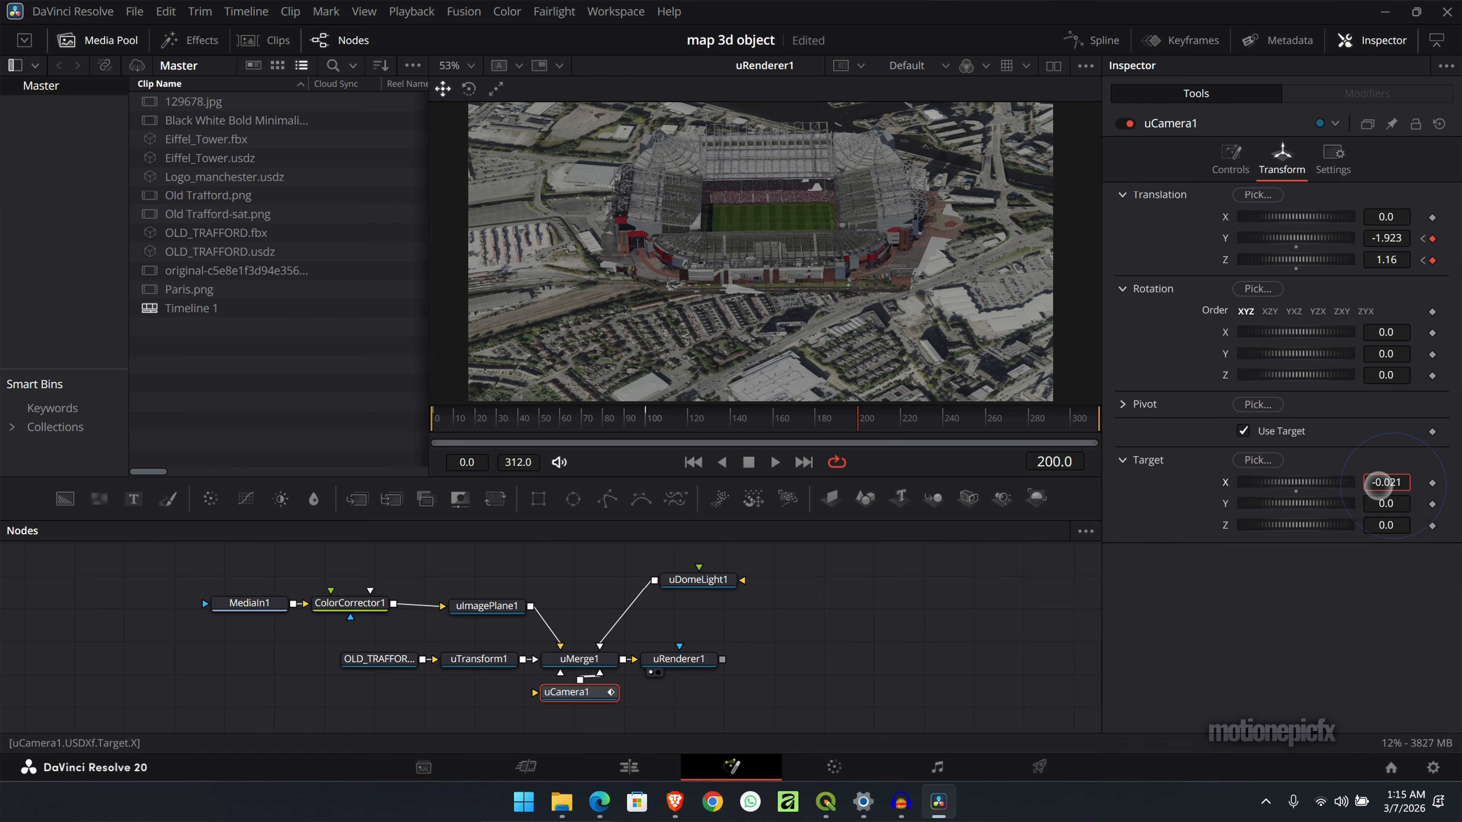
drag(1388, 501, 823, 519)
key(ctrl+z)
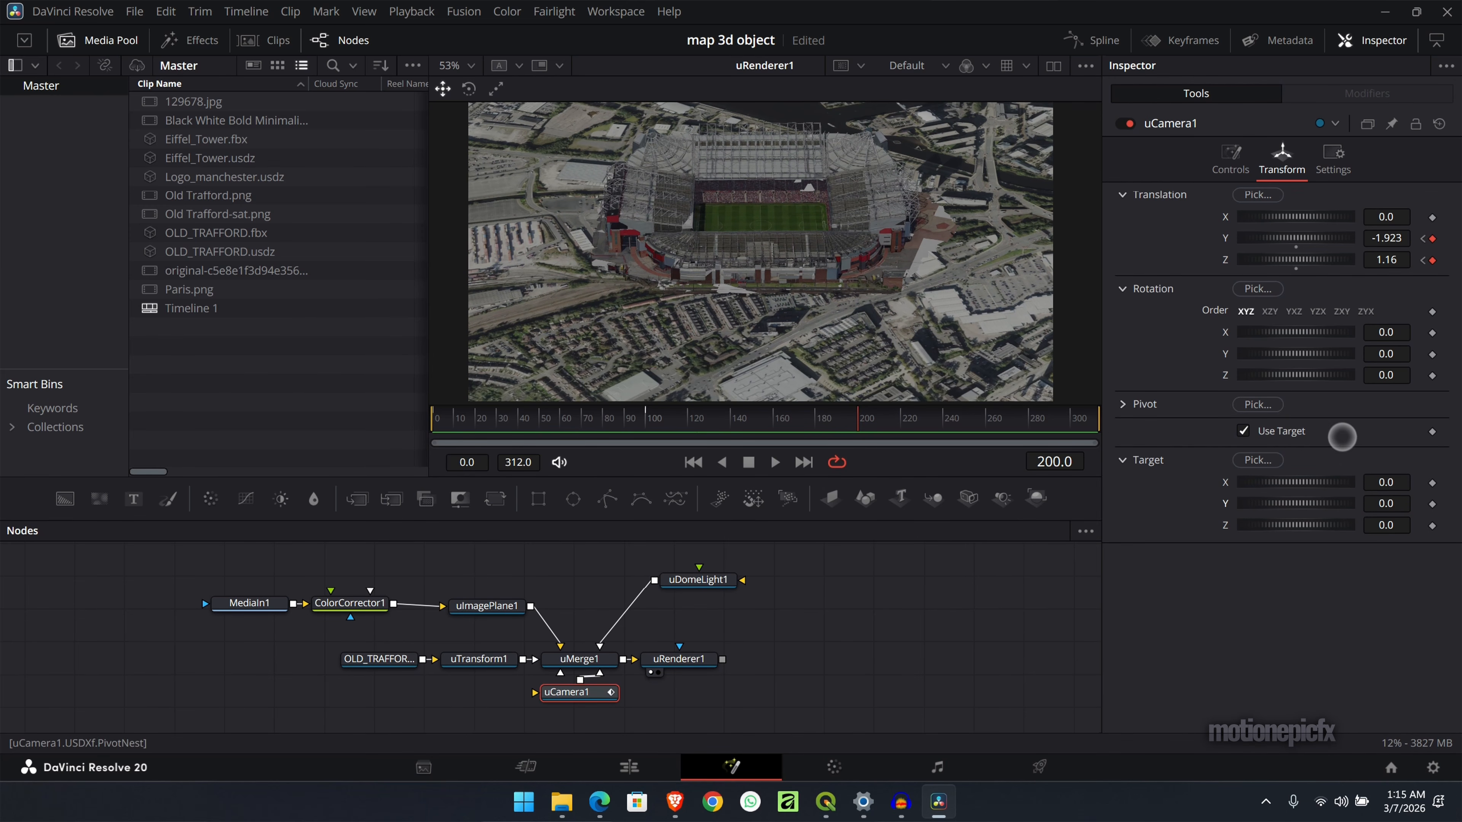
- Set the uCamera's translation at frame 200 to Y -1.551 and Z 0.89 for a closer angled stadium view
drag(1389, 260, 1391, 261)
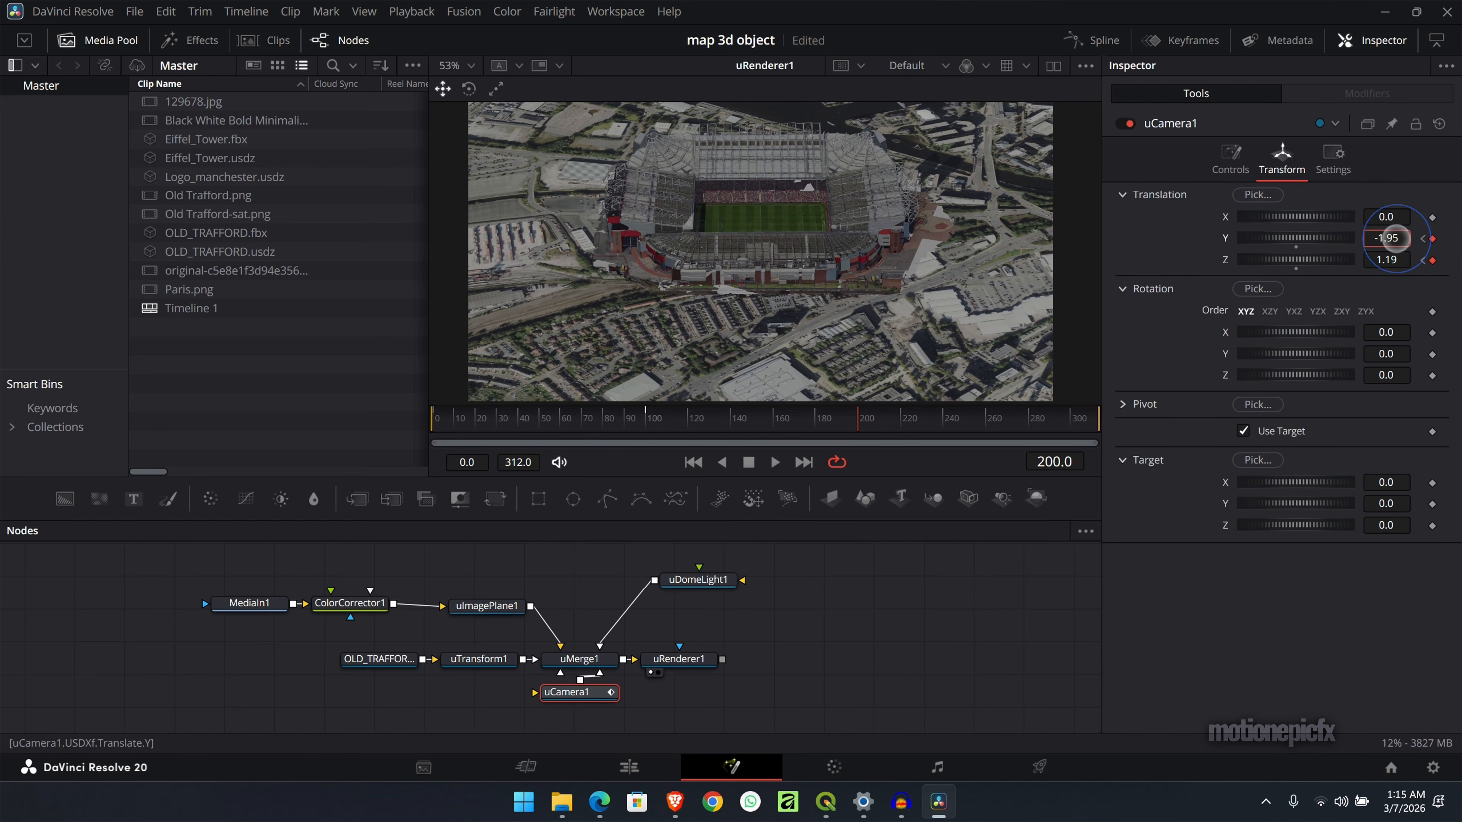
drag(1387, 238, 1094, 255)
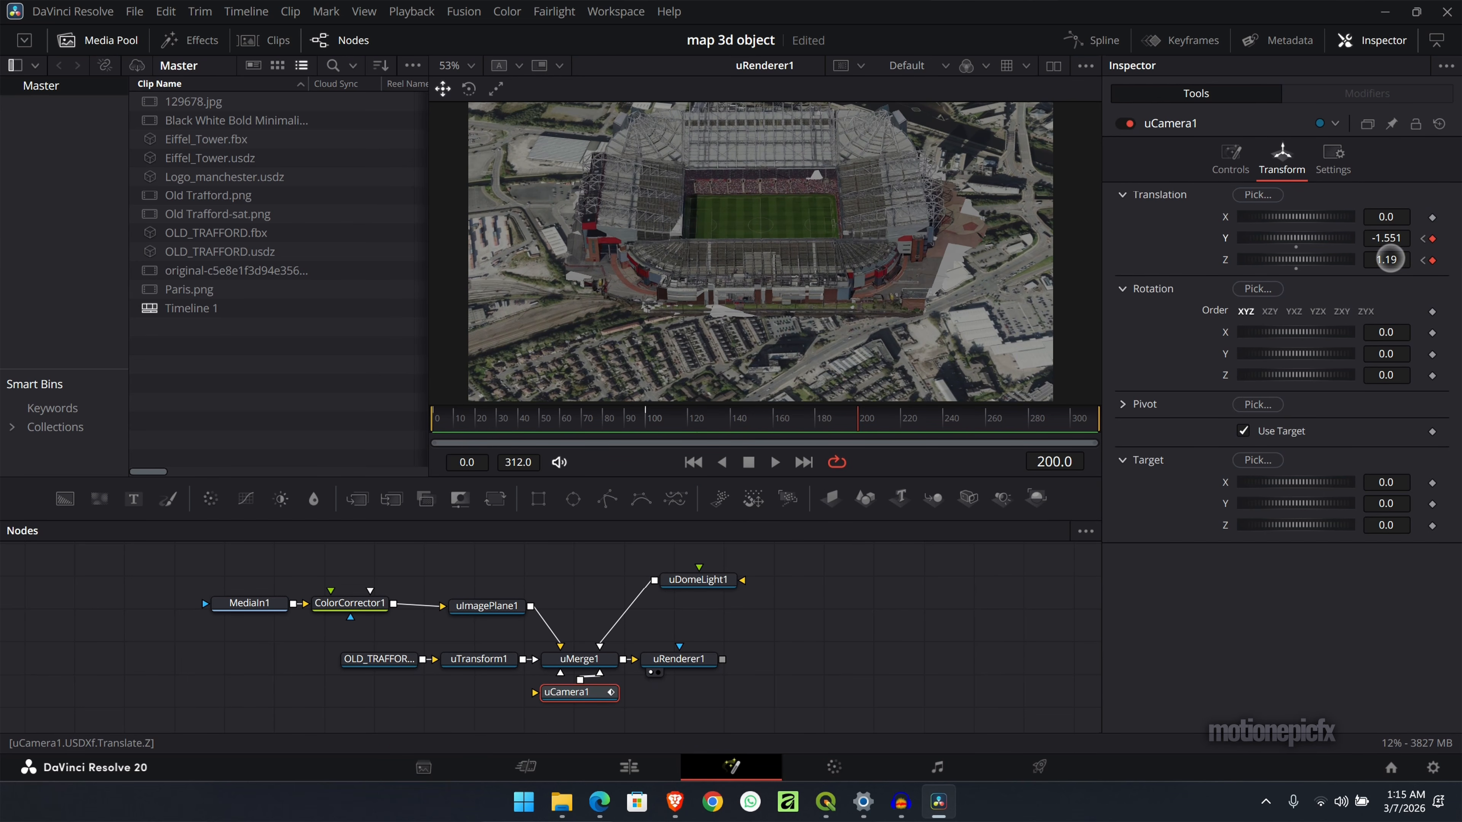
mouse_move(1387, 259)
mouse_down()
mouse_move(1348, 261)
mouse_move(1370, 259)
mouse_up()
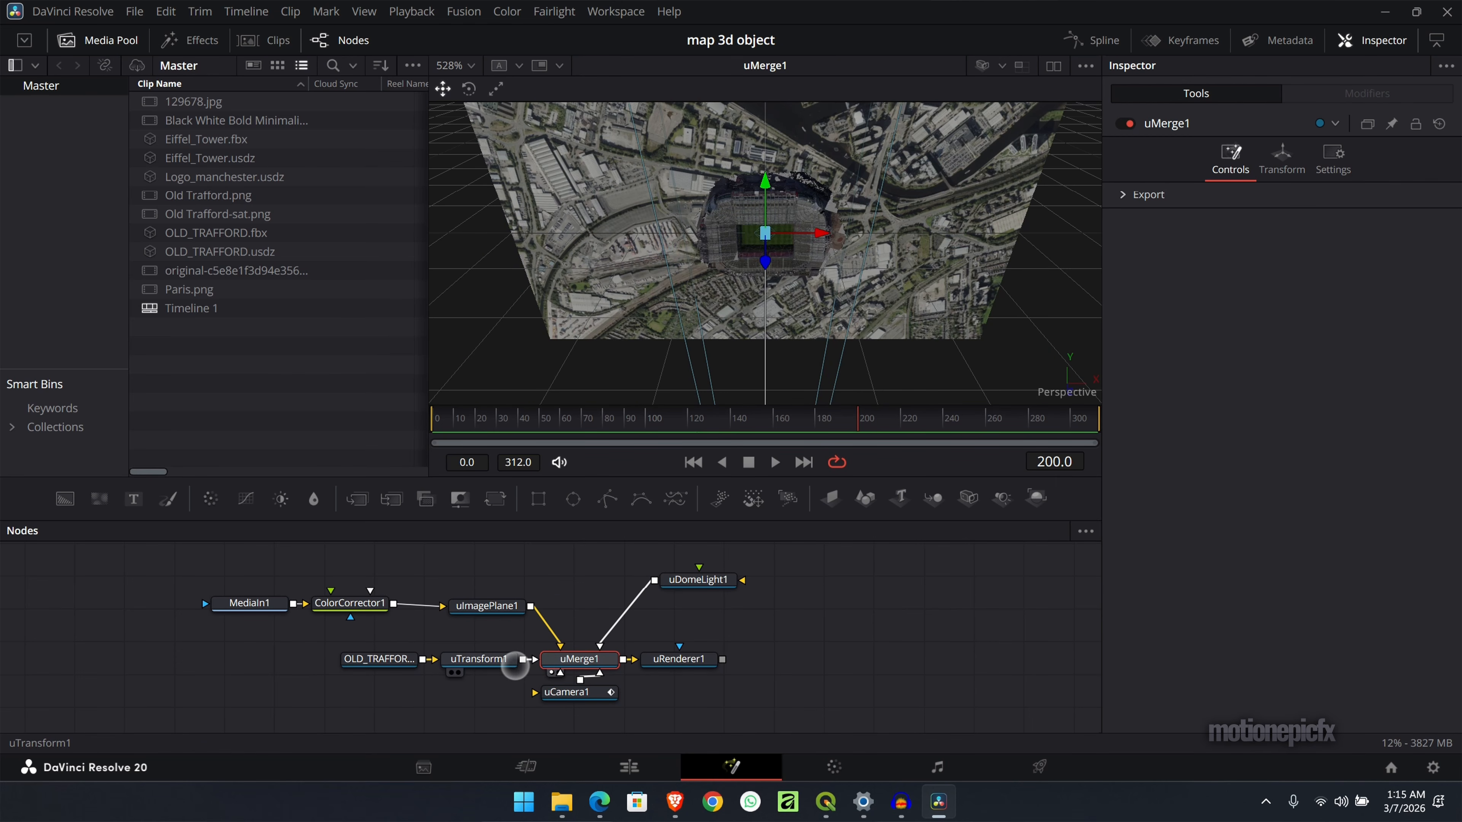
- Select the stadium's uTransform and display the uMerge scene from the Front view
click(512, 662)
scroll(706, 263, up, 3)
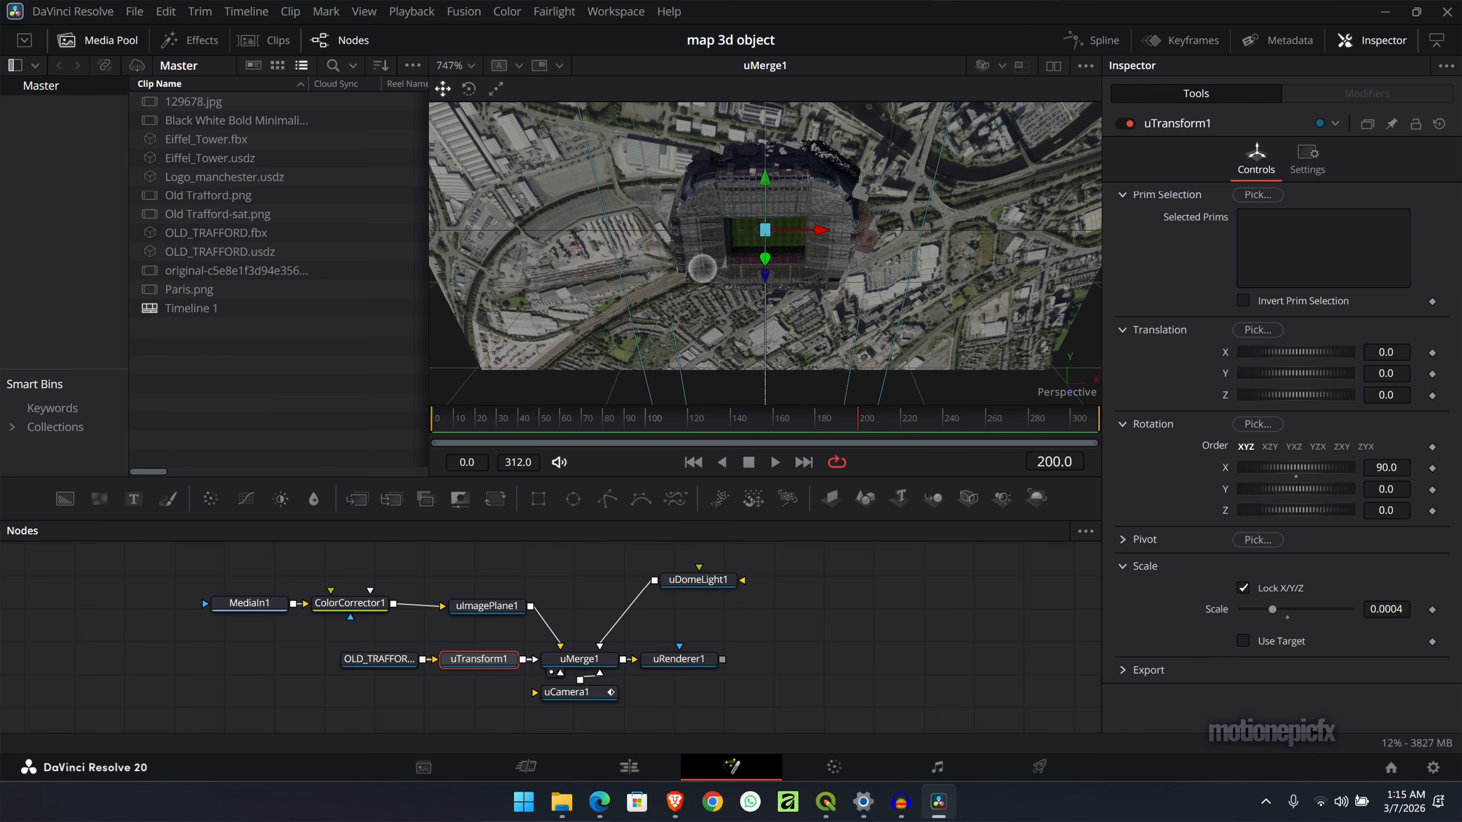
right_click(1070, 392)
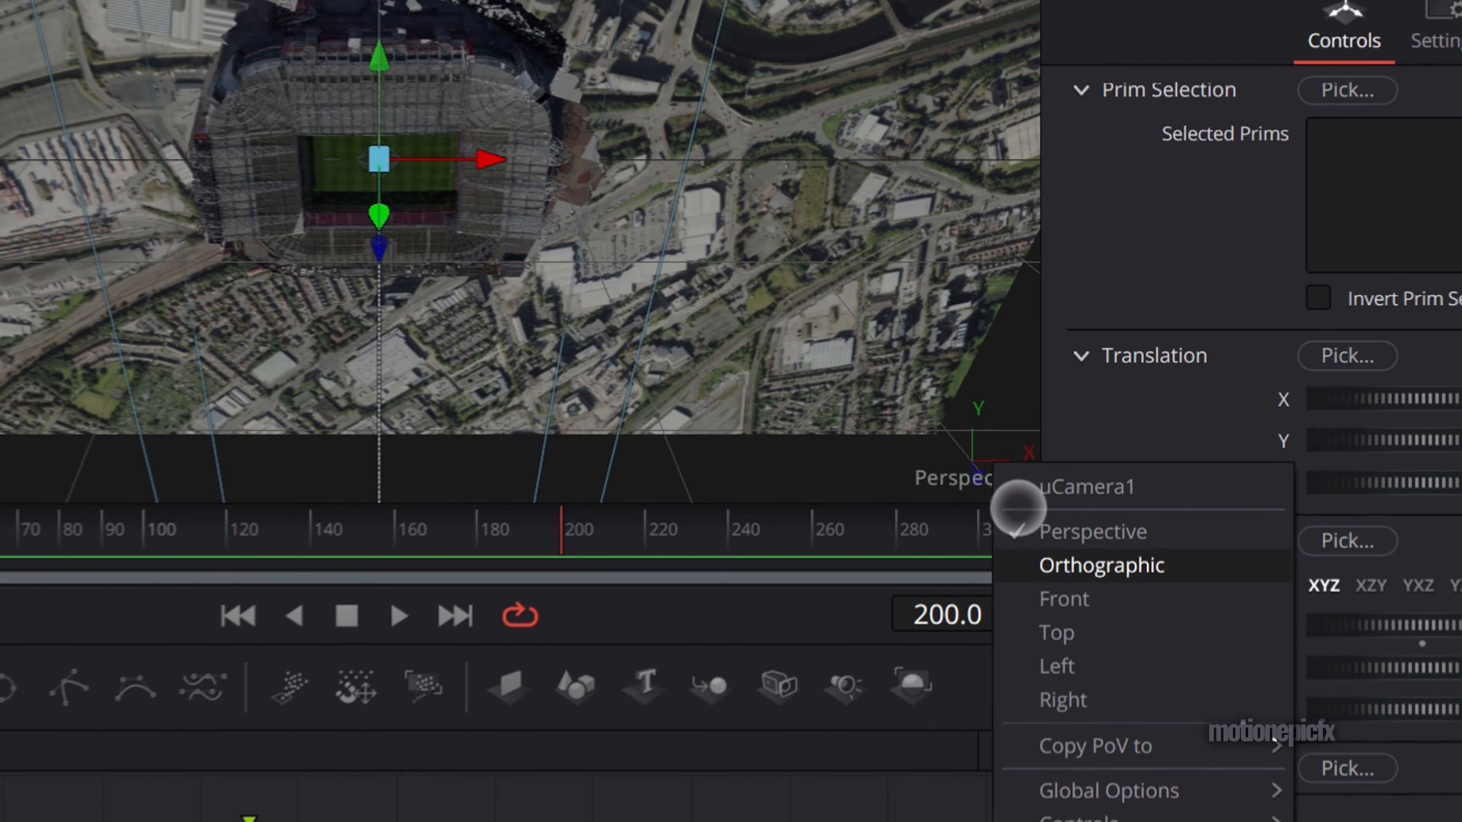
click(1111, 454)
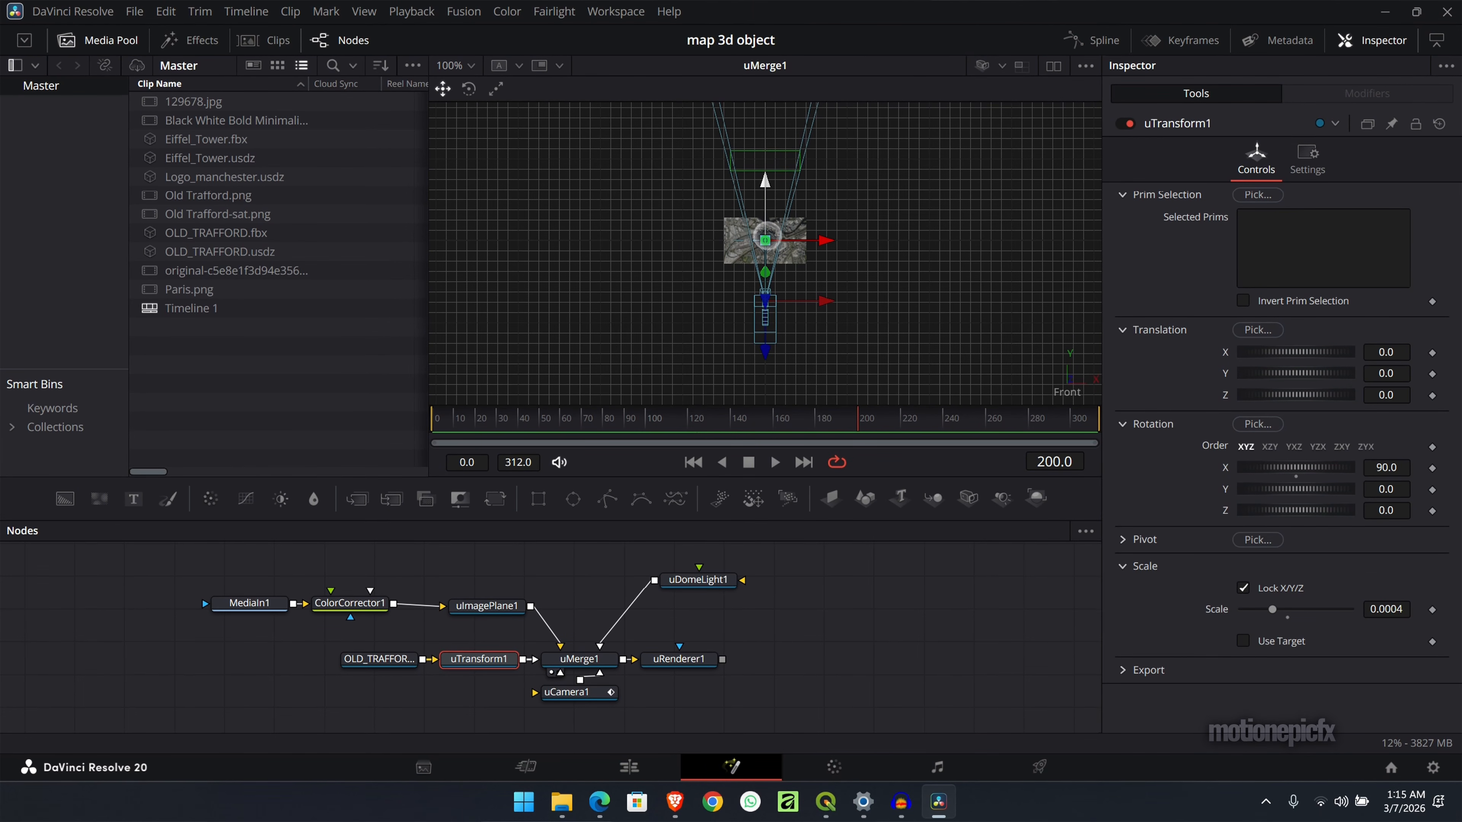
- Scale the stadium model down to 0.0002 in the uTransform so it matches its footprint on the map
scroll(767, 237, down, 2)
scroll(767, 236, up, 4)
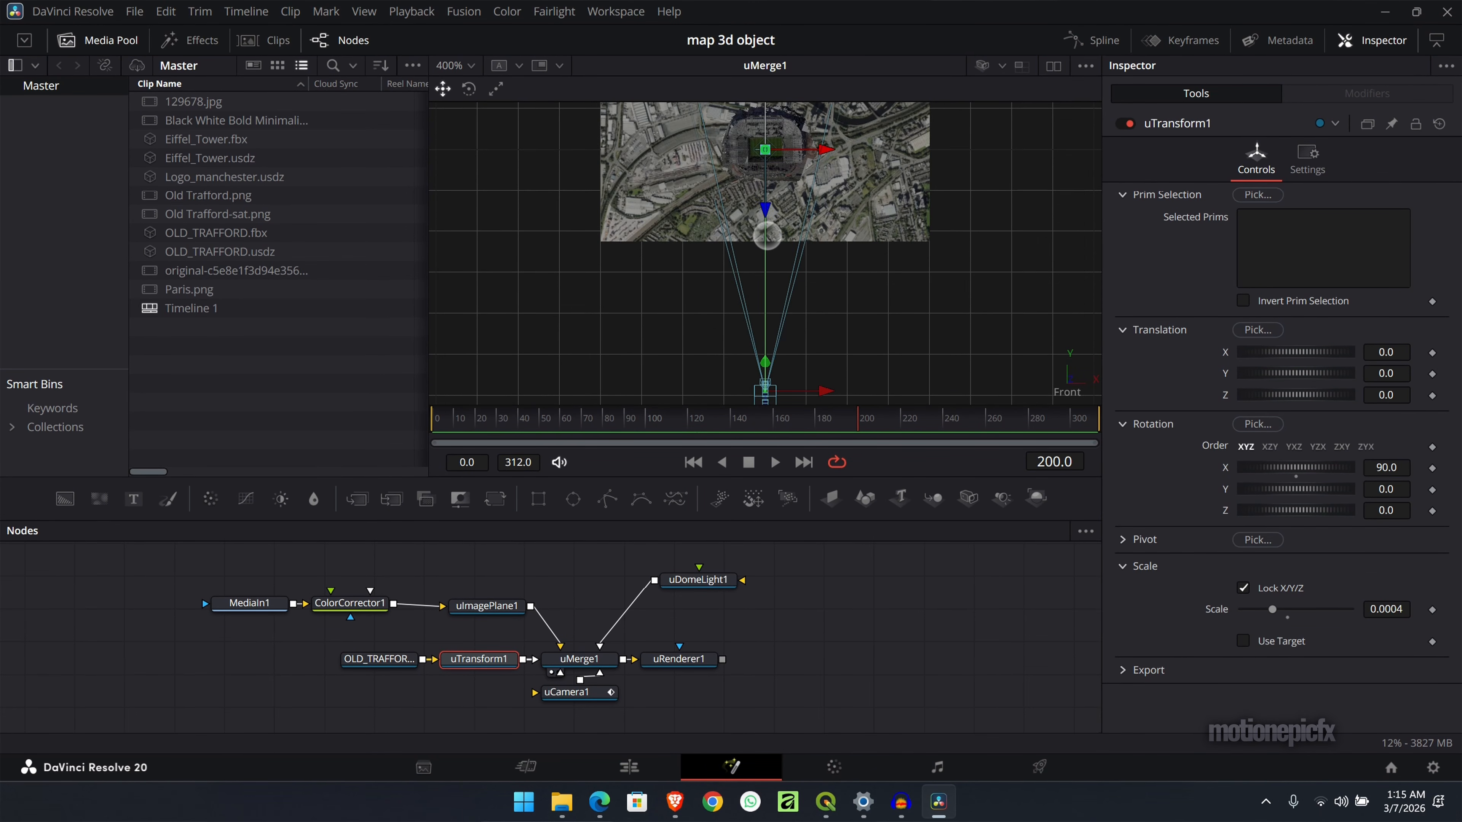
scroll(768, 236, up, 5)
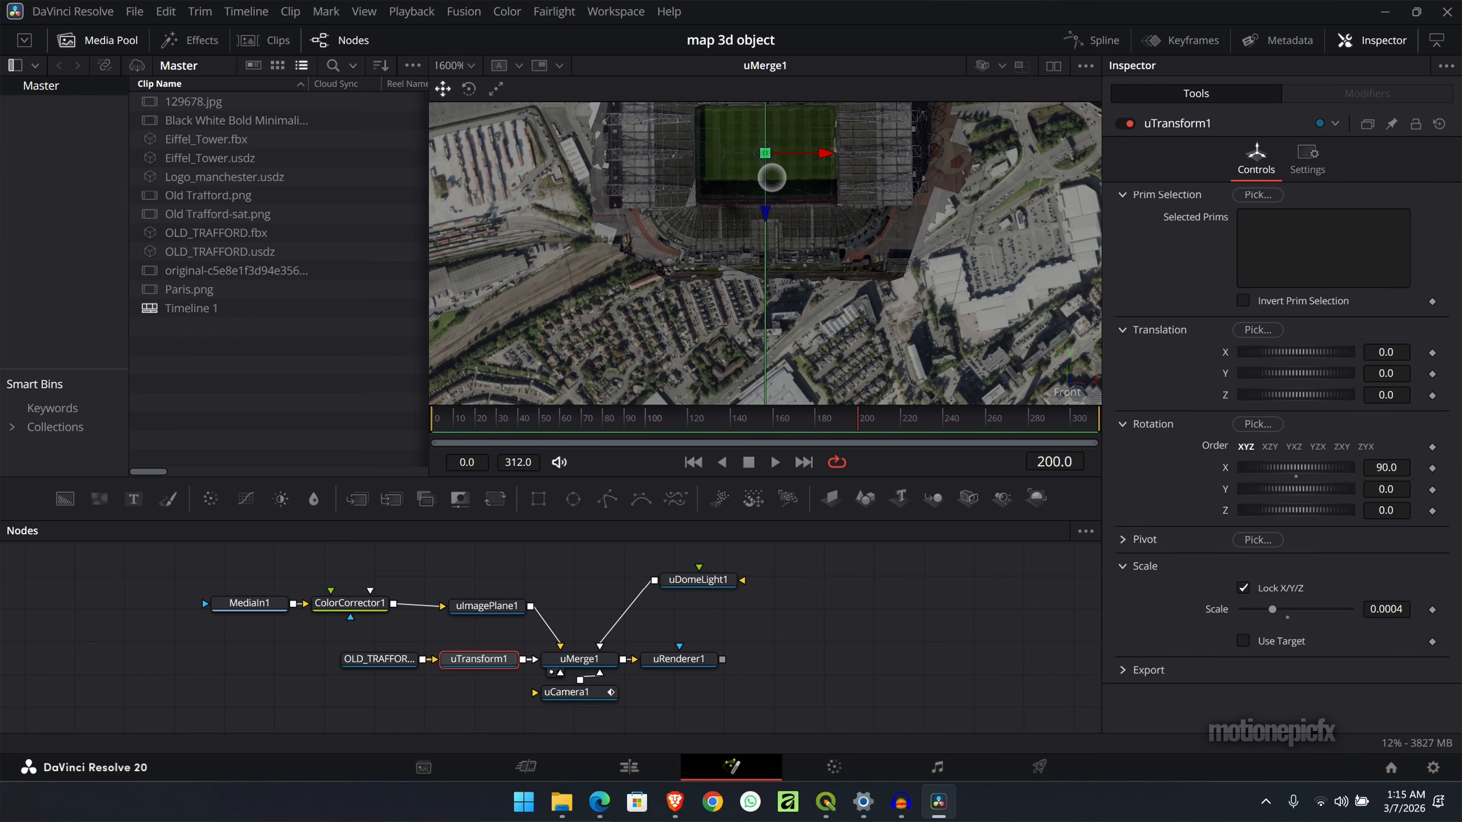
scroll(772, 177, up, 4)
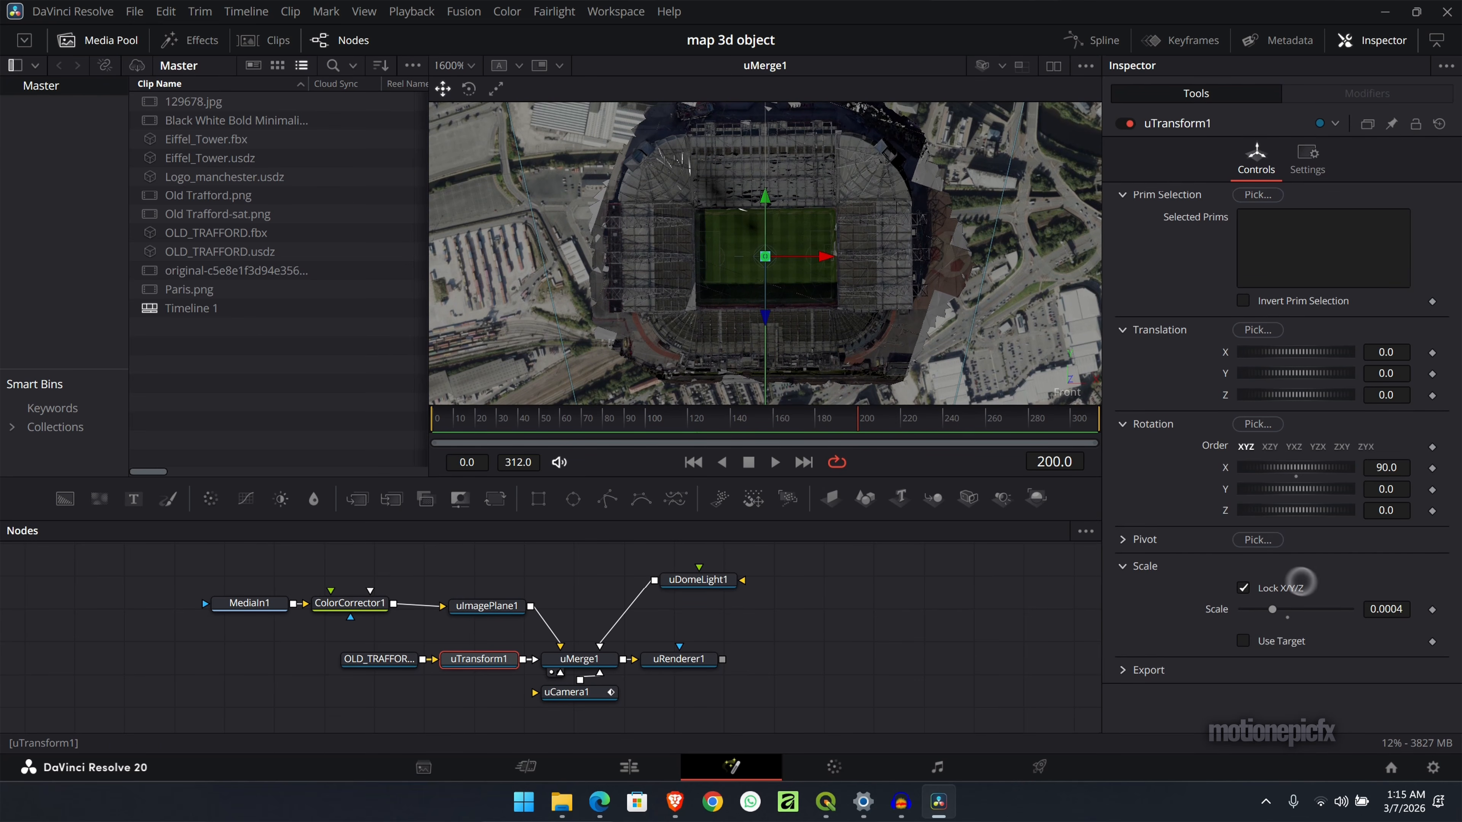
click(1398, 614)
key(BackSpace)
text(1)
key(BackSpace)
text(3)
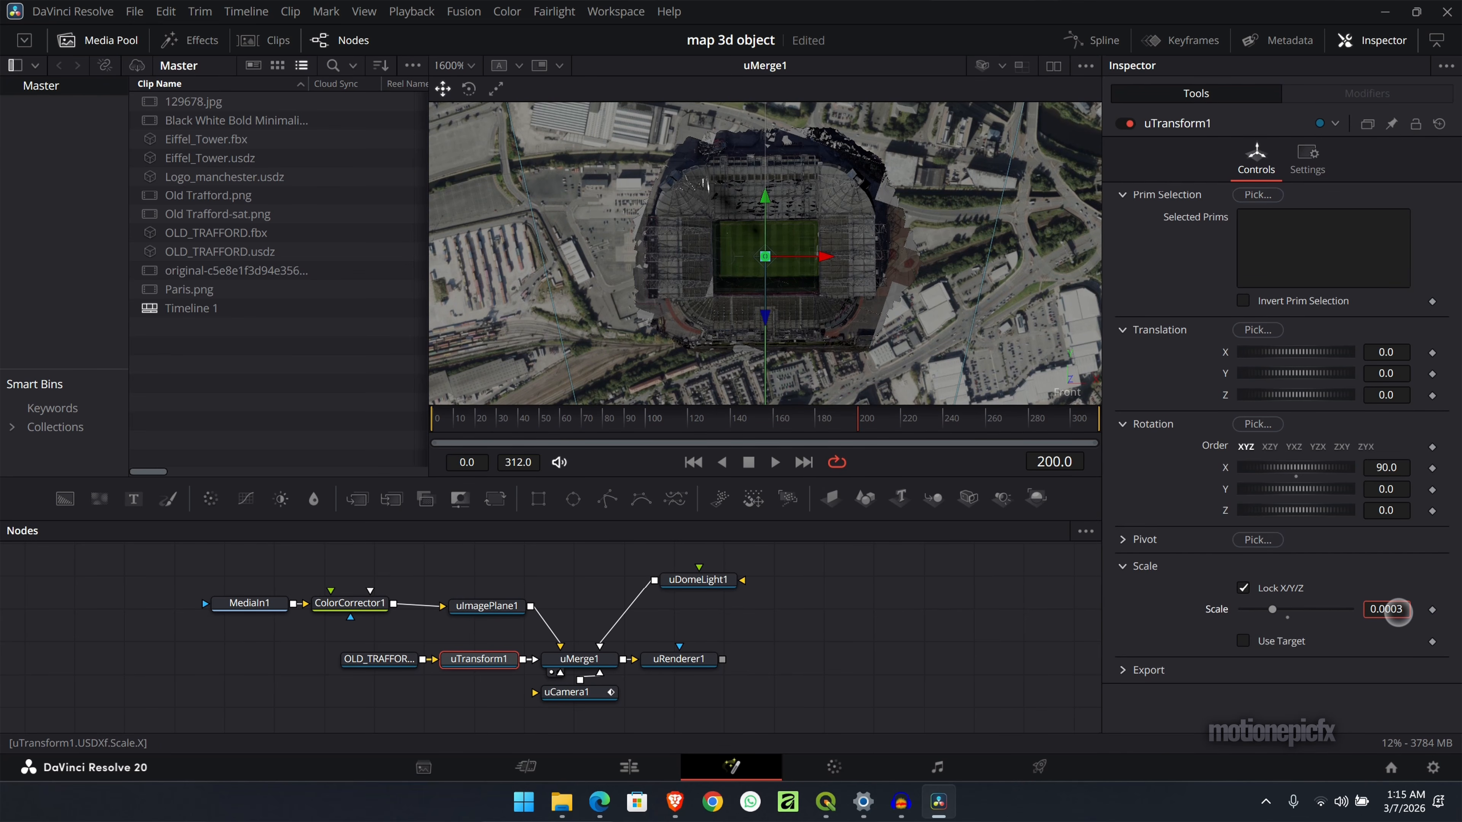
key(BackSpace)
key(Return)
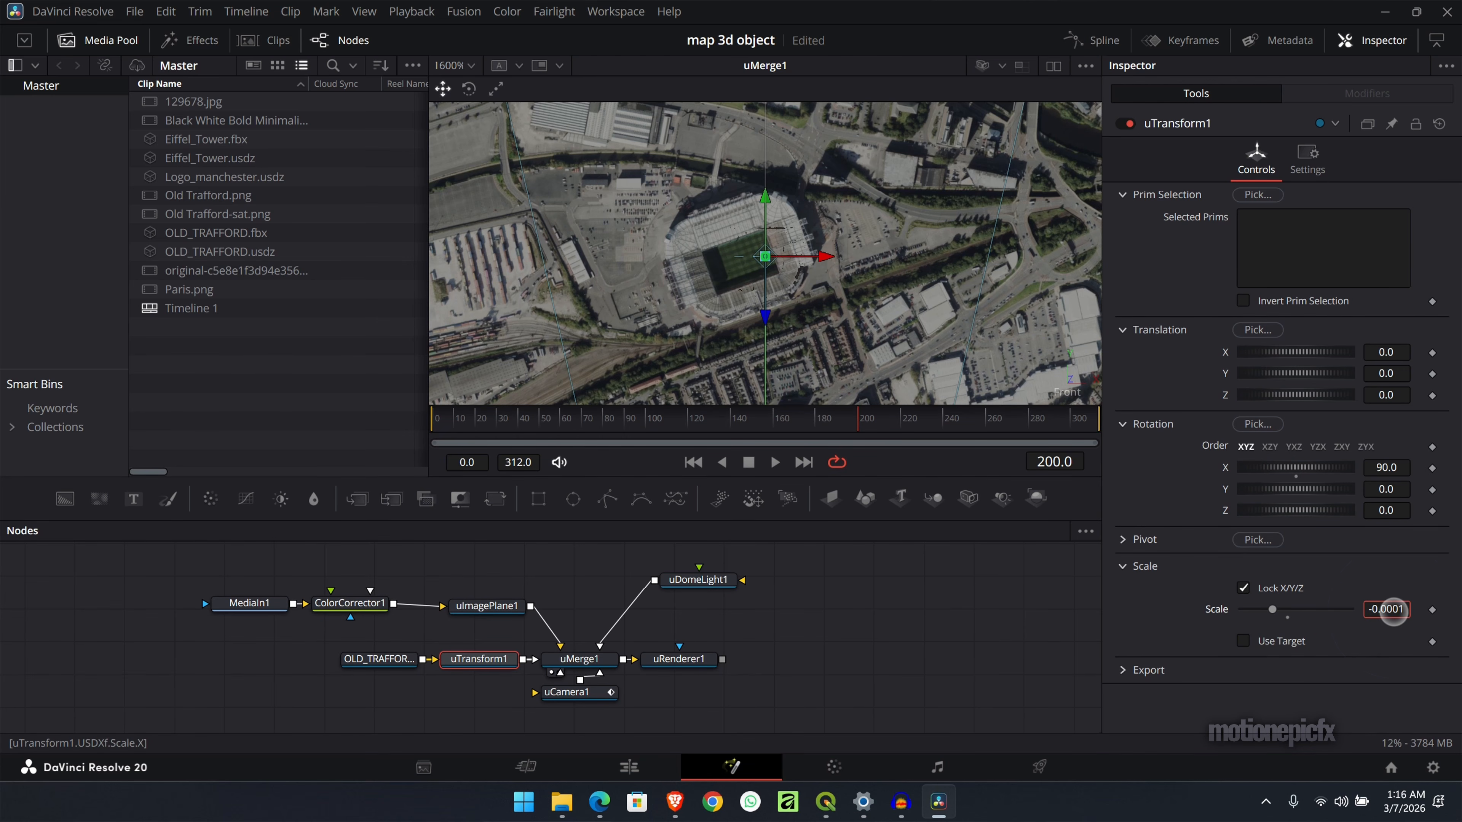
scroll(1393, 610, up, 3)
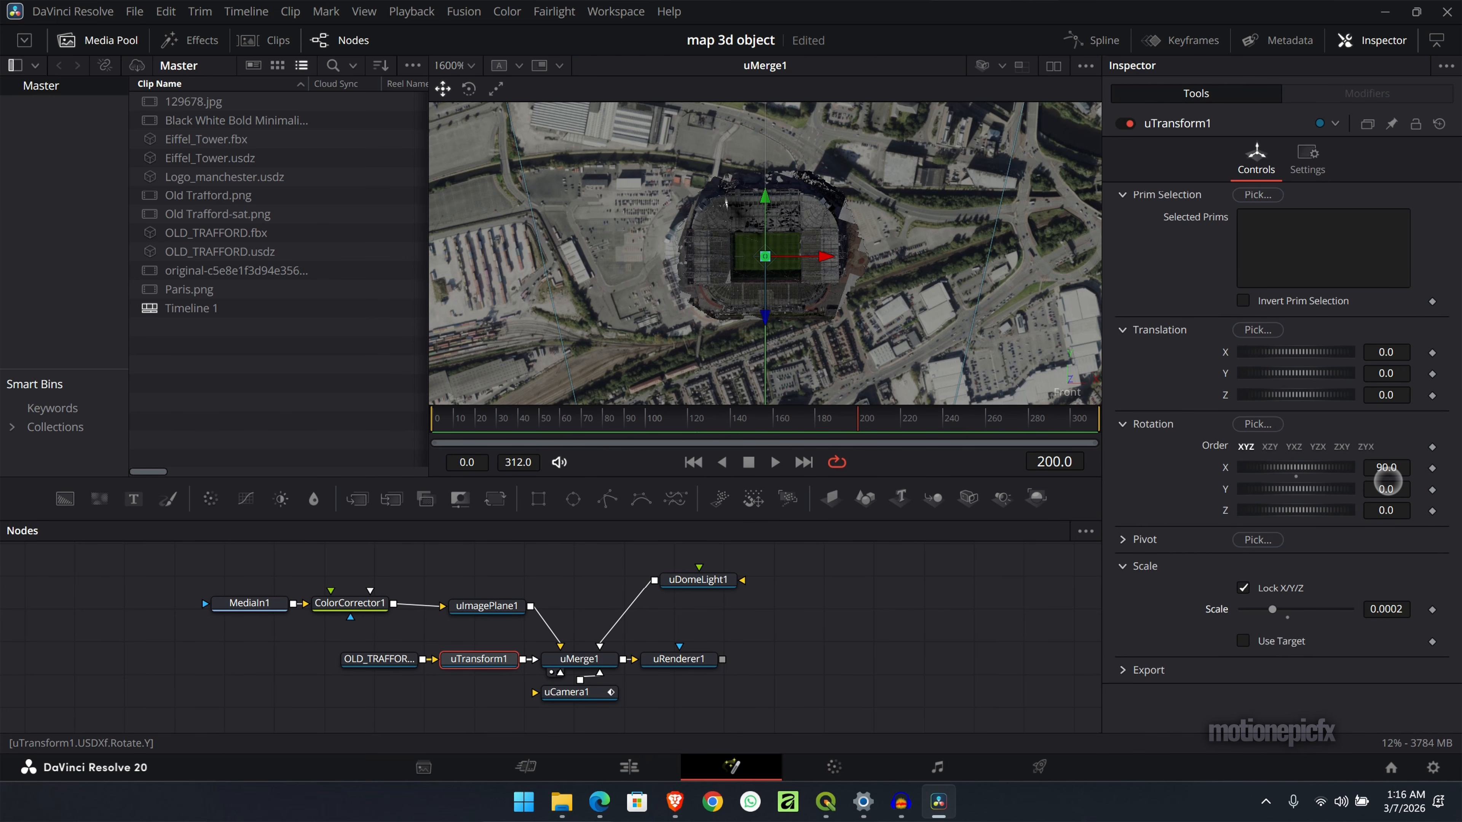
- Align the stadium with the map using a Z rotation of 17.8 and an X translation of -0.026, and save the project
key(ctrl+z)
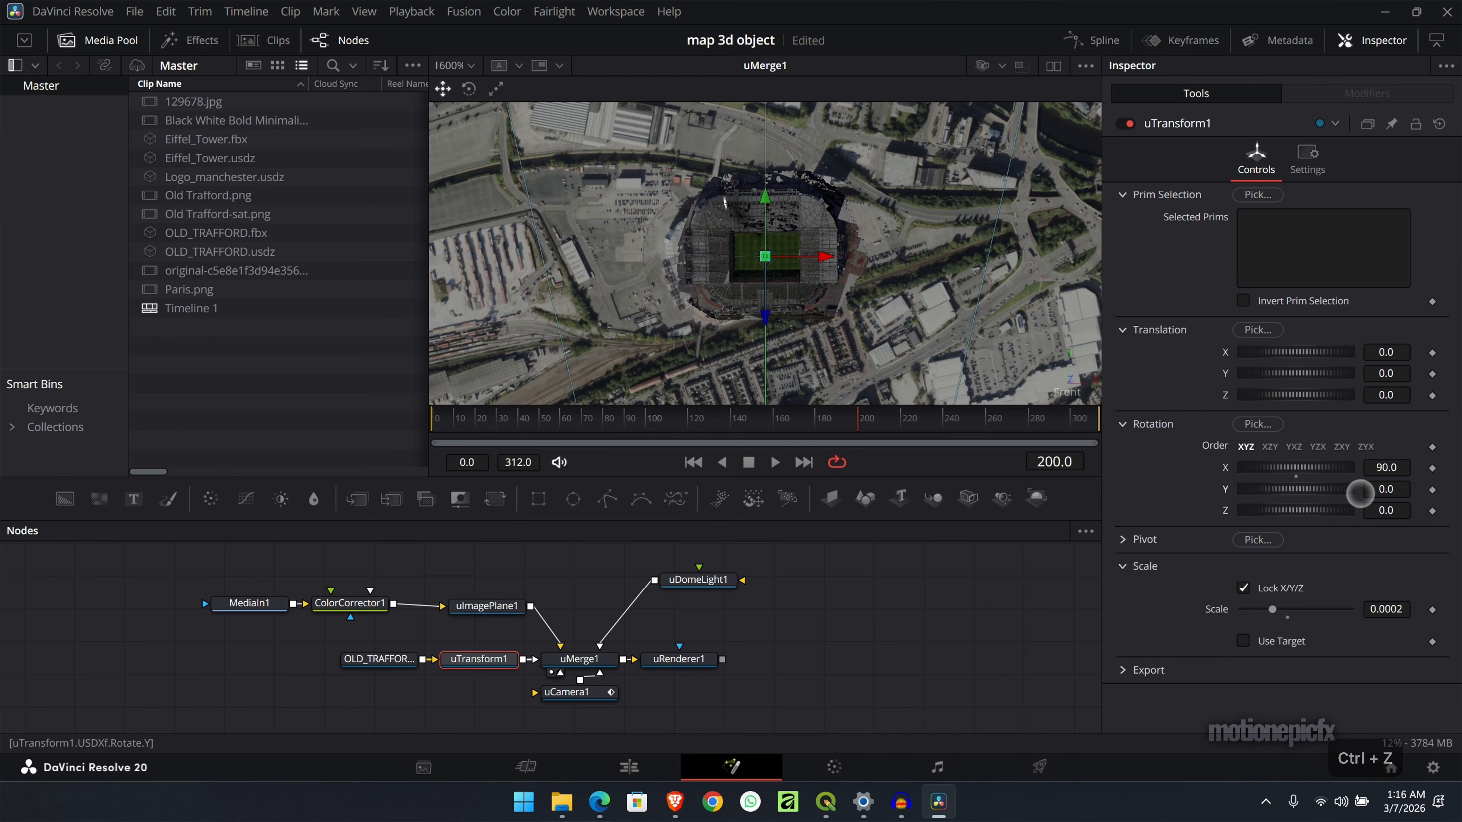
scroll(1385, 511, up, 7)
drag(1382, 517, 818, 500)
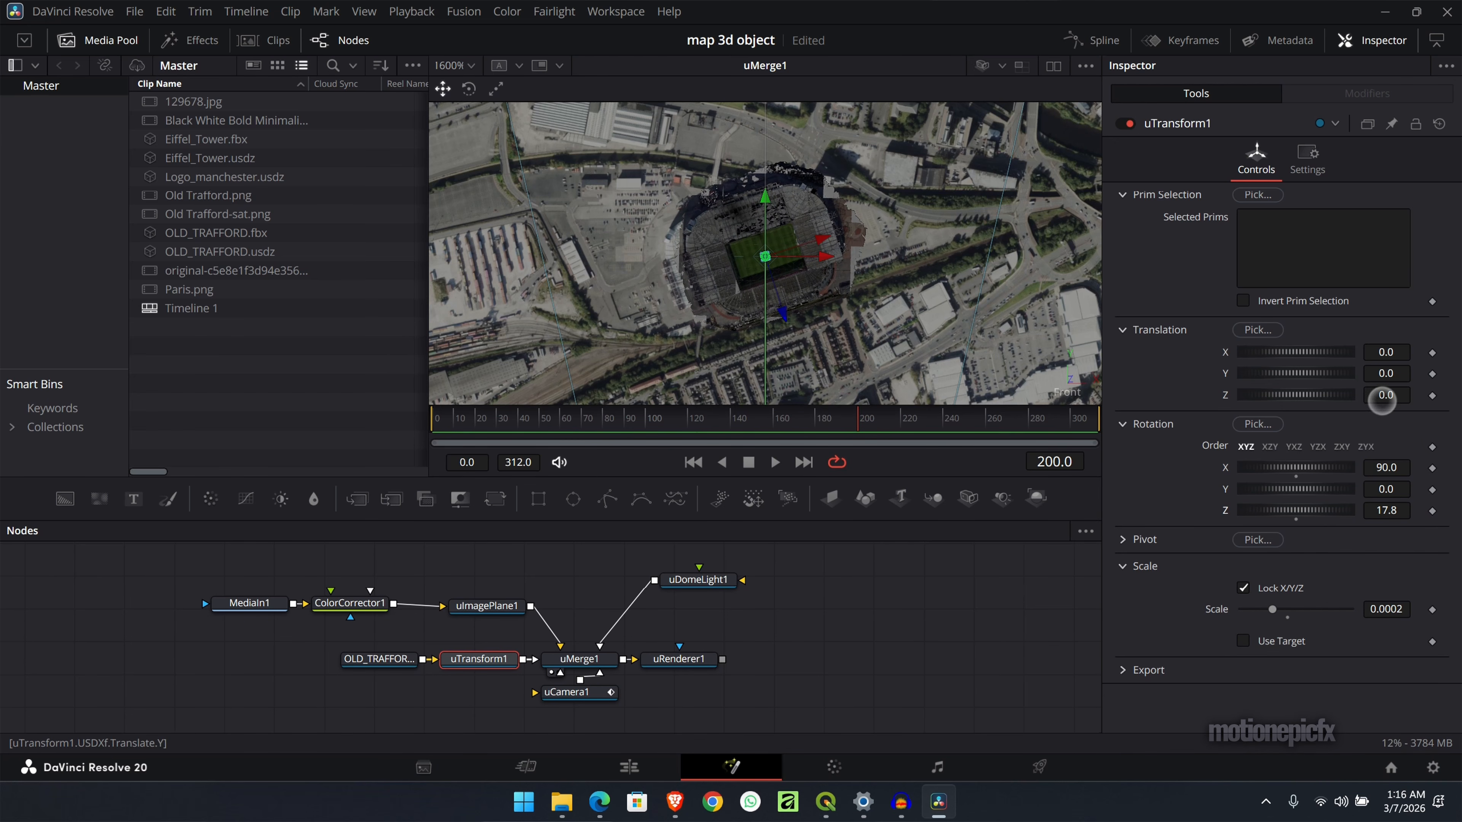
drag(1386, 353, 1371, 360)
key(ctrl+s)
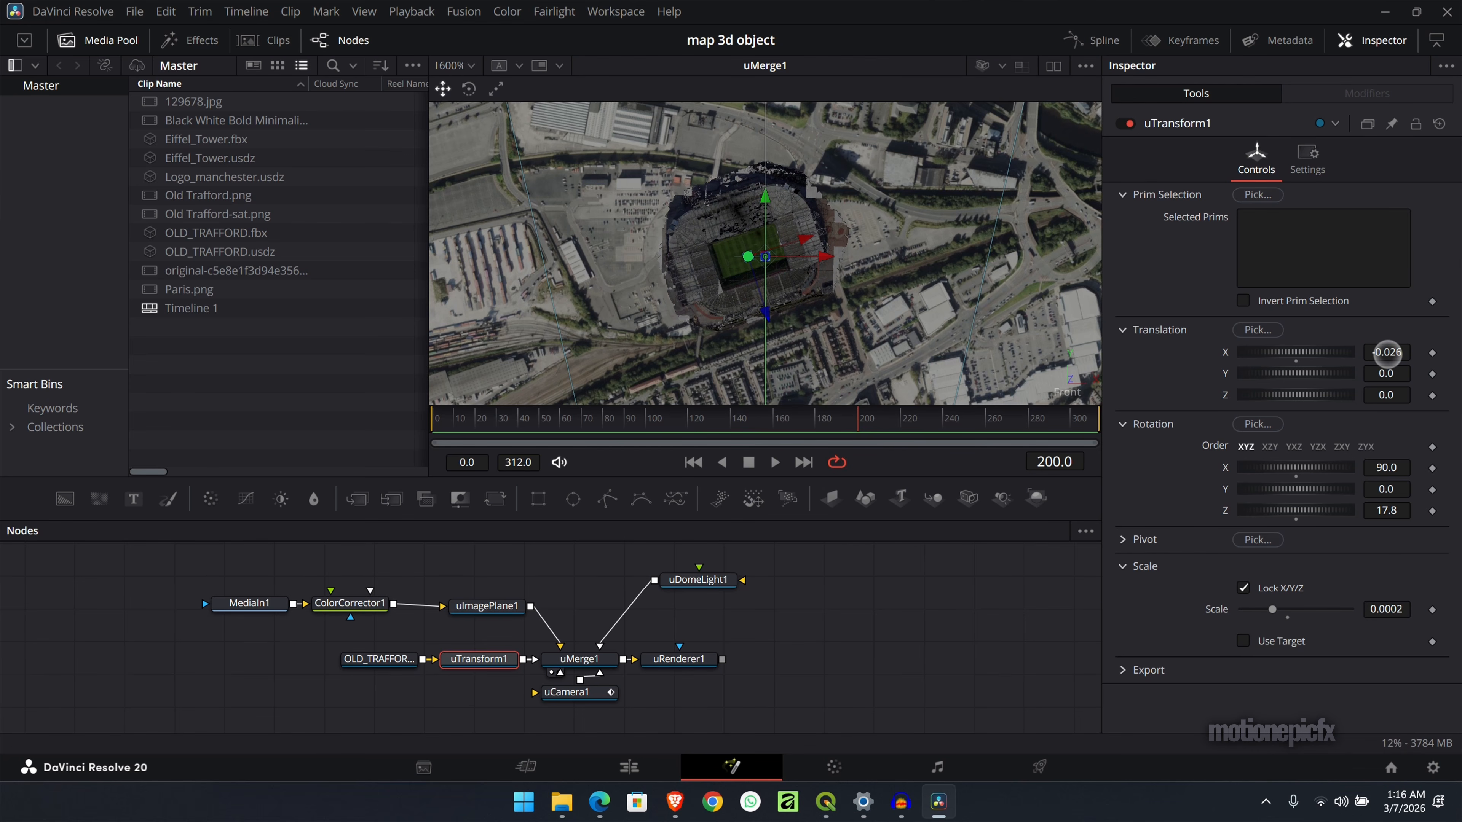
- Display the uRenderer output and play the camera animation from the first frame
click(695, 462)
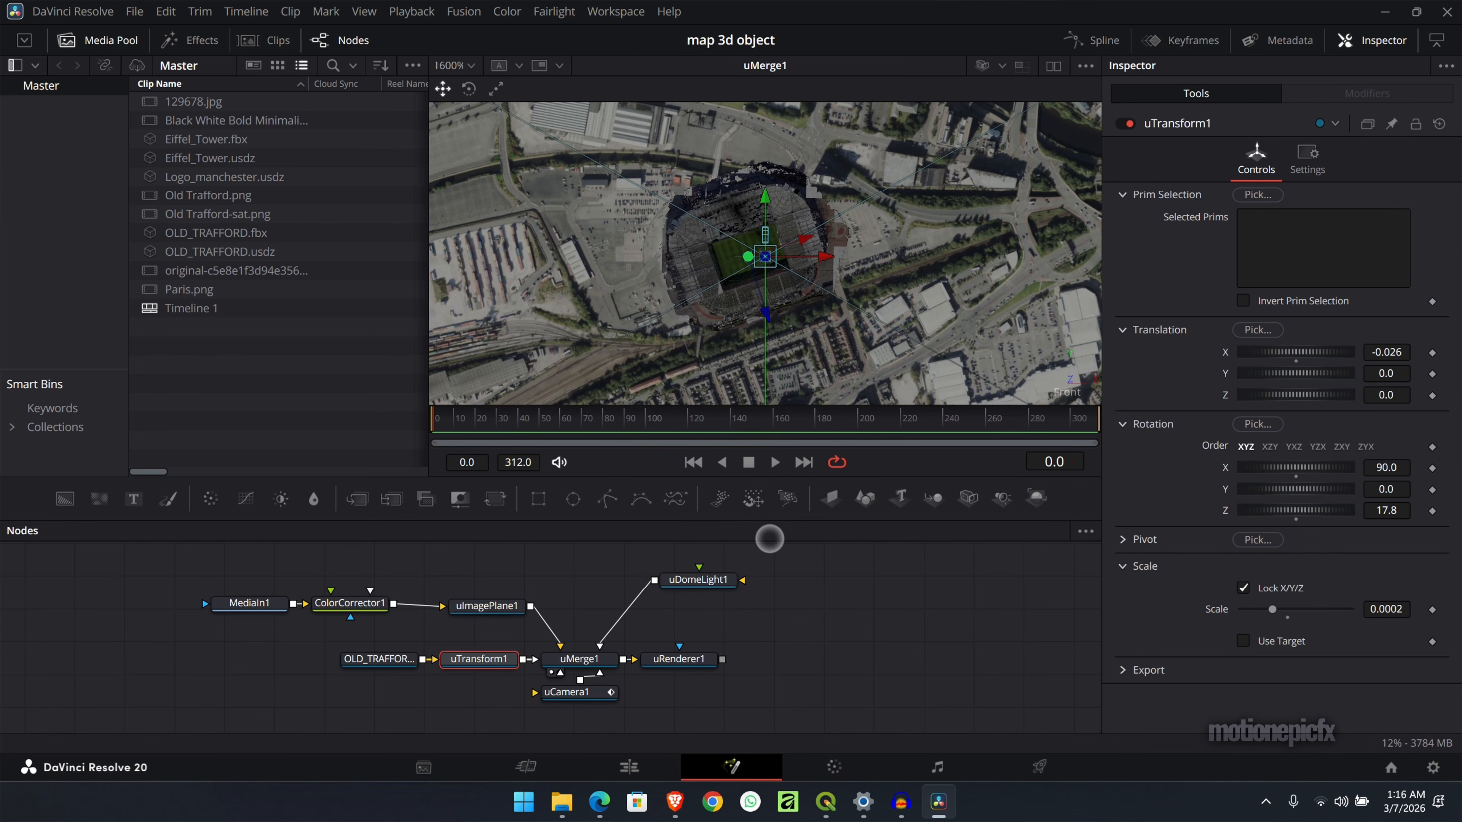
drag(680, 639, 832, 242)
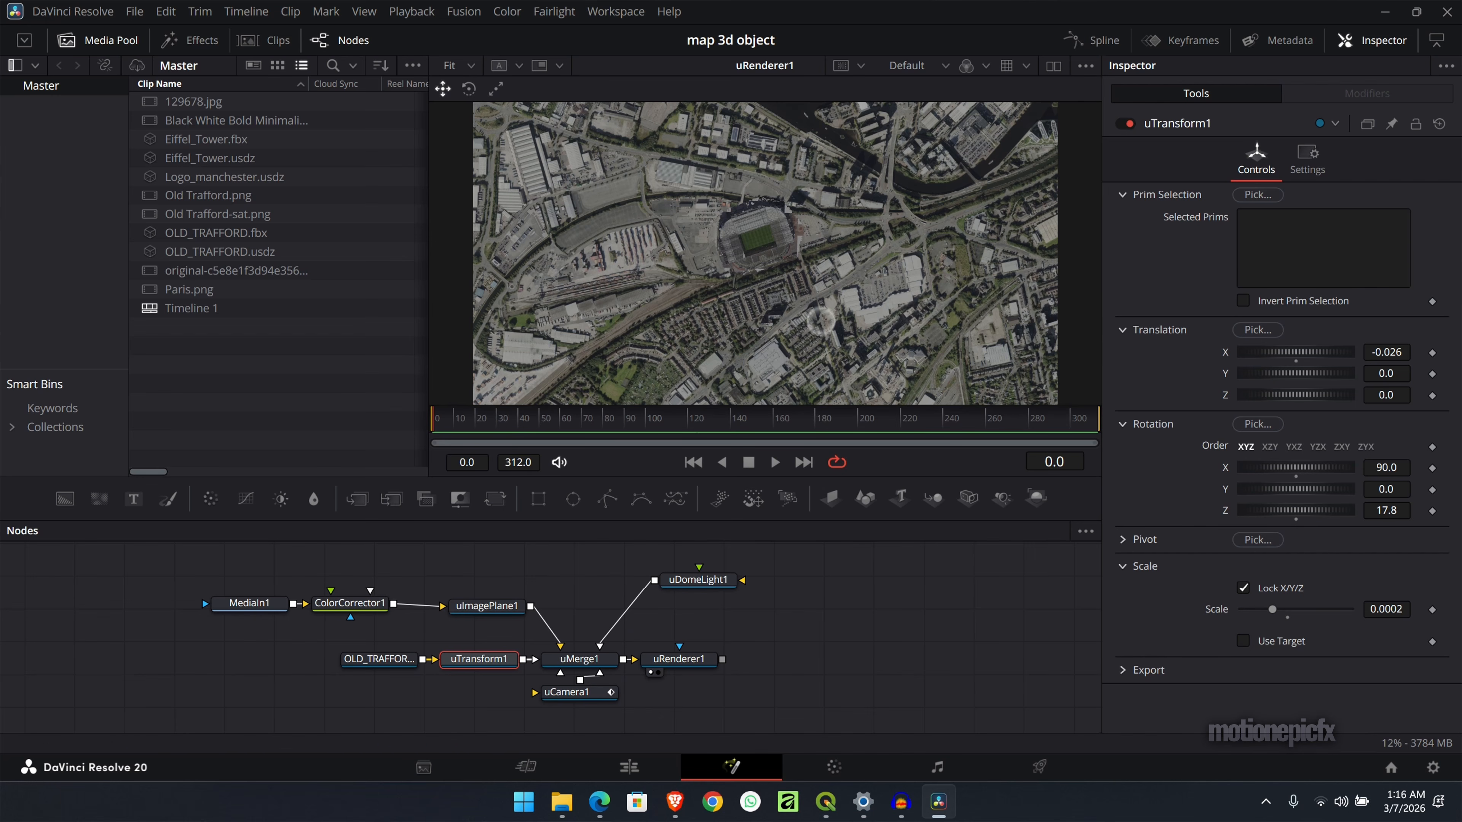
click(858, 646)
key(space)
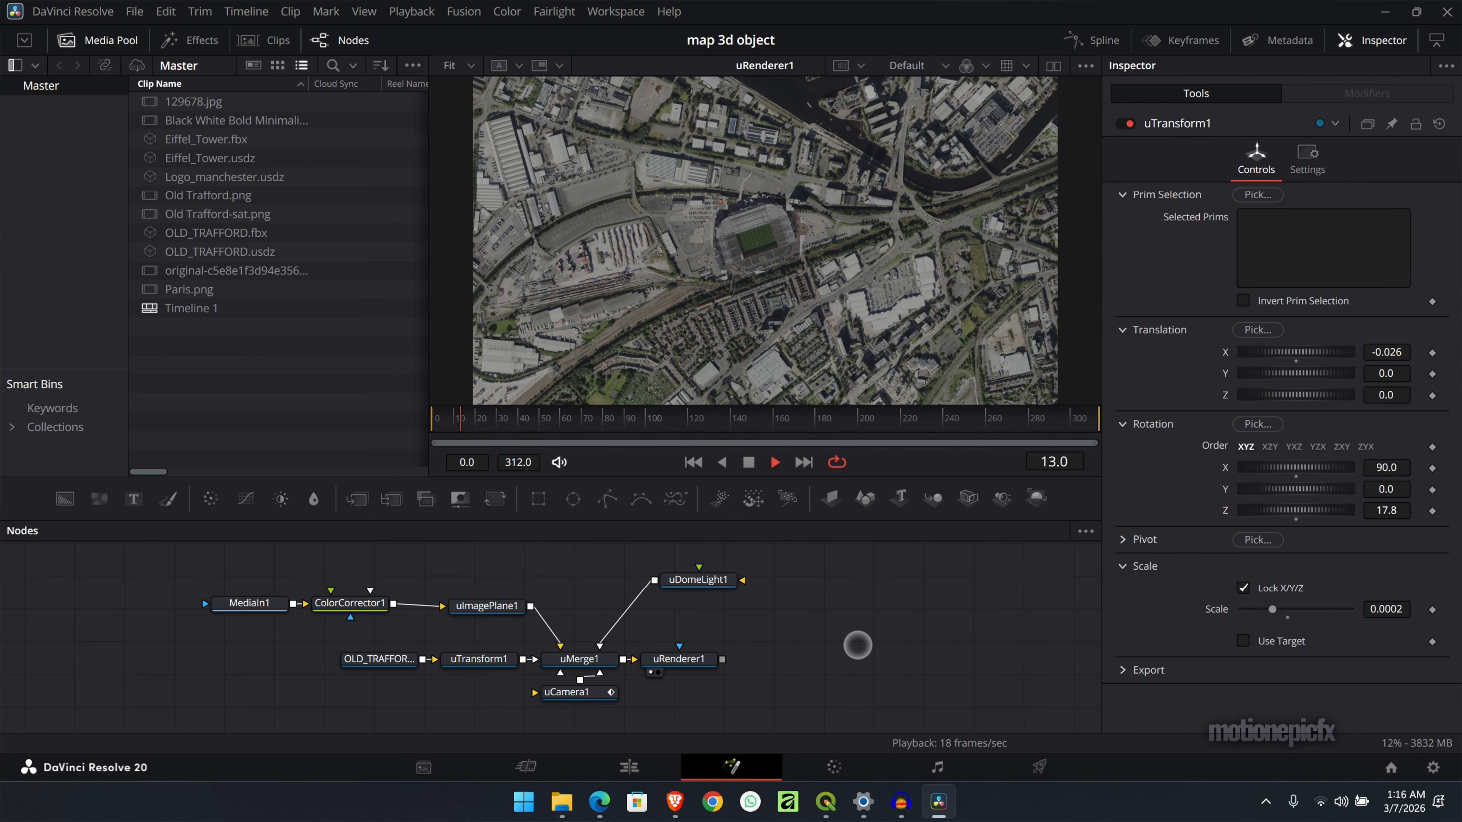
- Bring the uCamera closer to the stadium at frame 200 with its Z translation at 0.46, and save the project
drag(714, 420, 858, 419)
click(554, 691)
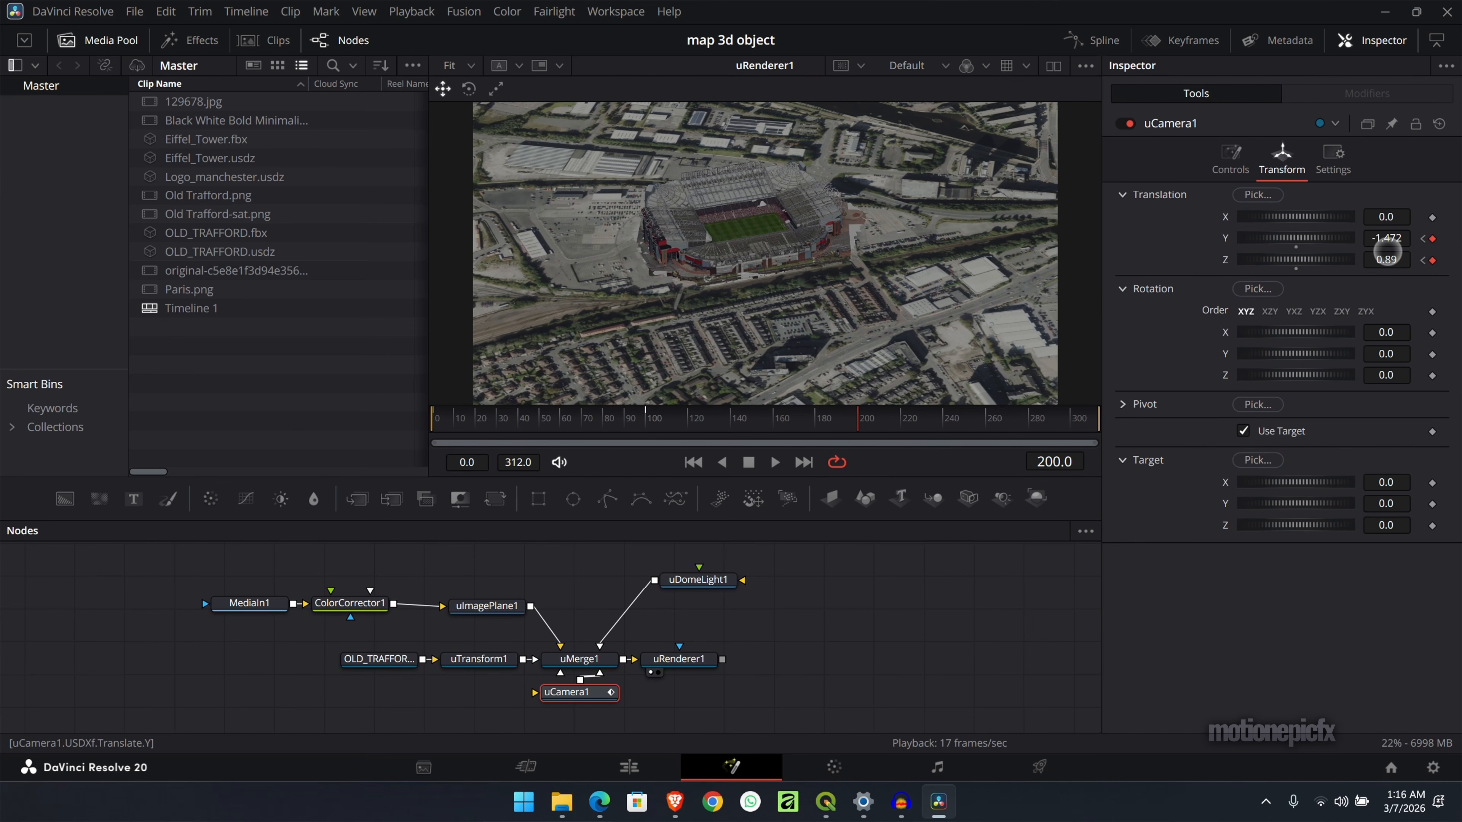
mouse_move(1390, 261)
mouse_down()
mouse_move(1367, 261)
mouse_move(1439, 238)
mouse_move(874, 264)
mouse_move(1056, 266)
mouse_move(1224, 254)
mouse_move(738, 242)
mouse_move(1384, 260)
mouse_up()
key(ctrl+s)
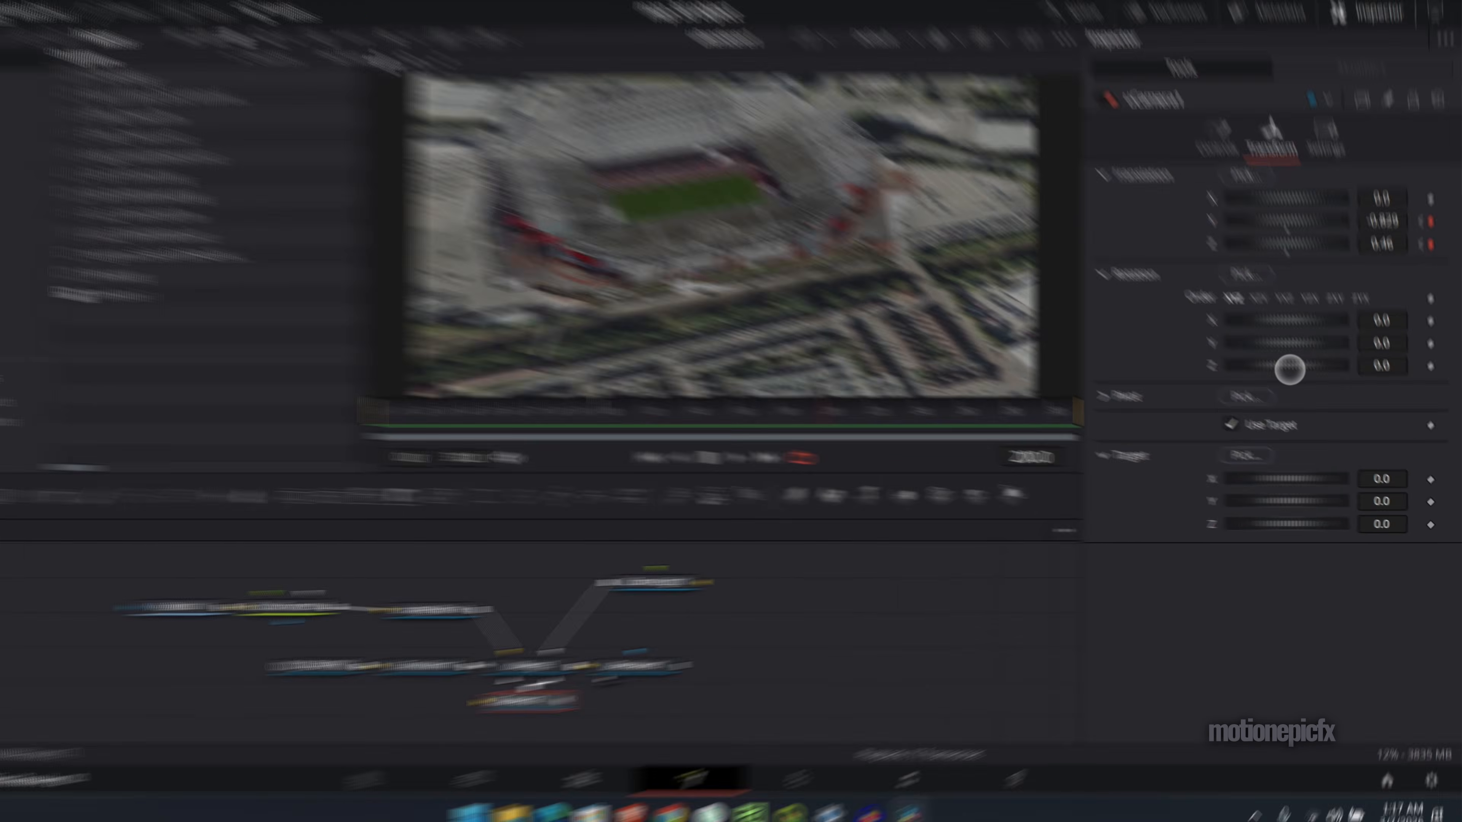
- Try rotating the uCamera directly with its own Z rotation, and undo the change
drag(1296, 376, 1300, 376)
drag(1159, 231, 1175, 229)
key(ctrl+z)
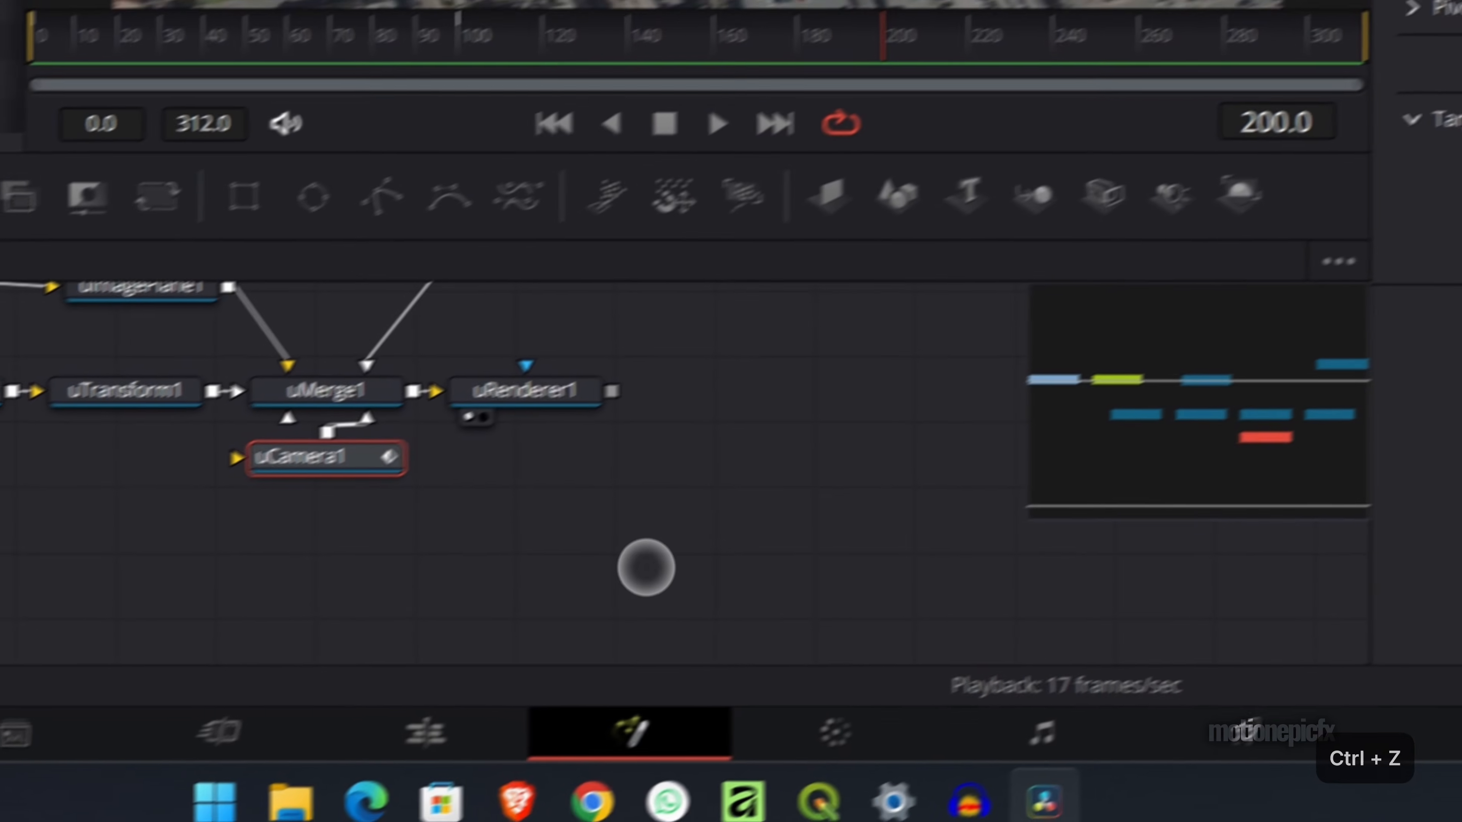
- Move the uCamera node further below uMerge1 and insert a uTransform between the two
drag(312, 458, 311, 563)
key(shift+space)
text(ccutr)
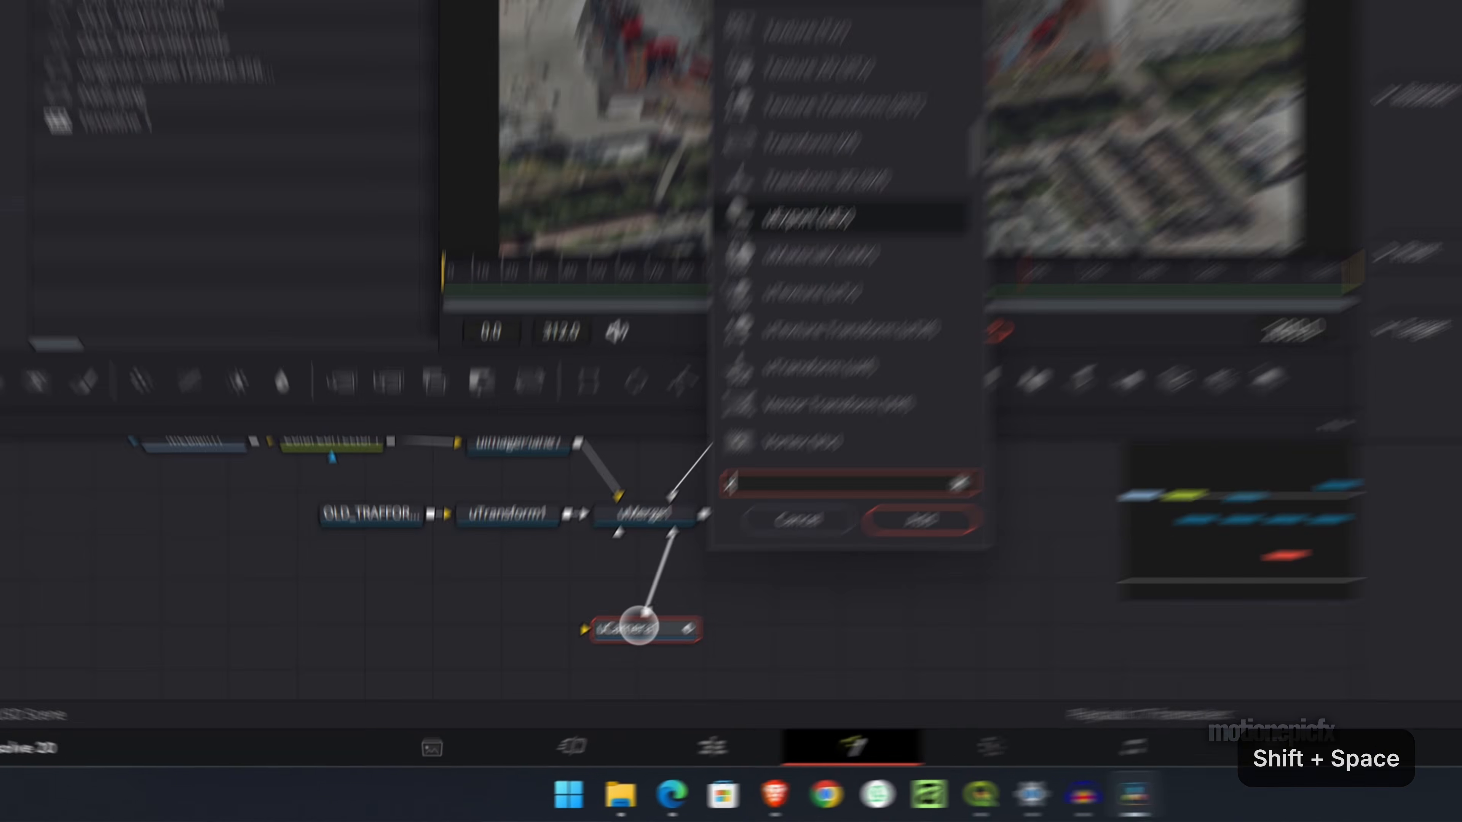
key(Return)
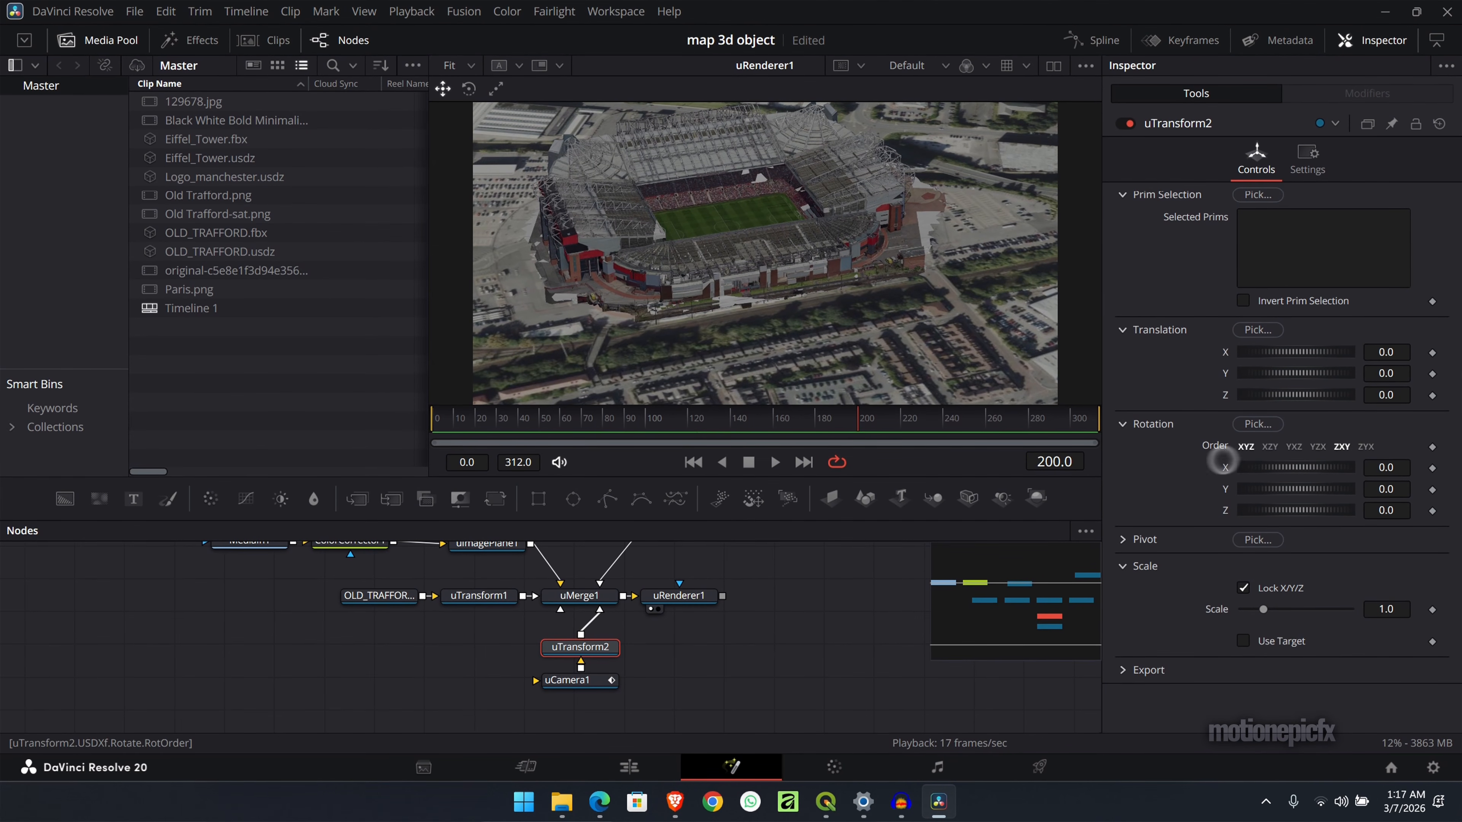
- Keyframe the camera's uTransform Z rotation at 0 on frame 100 and at an orbited angle on frame 312
drag(580, 419, 655, 421)
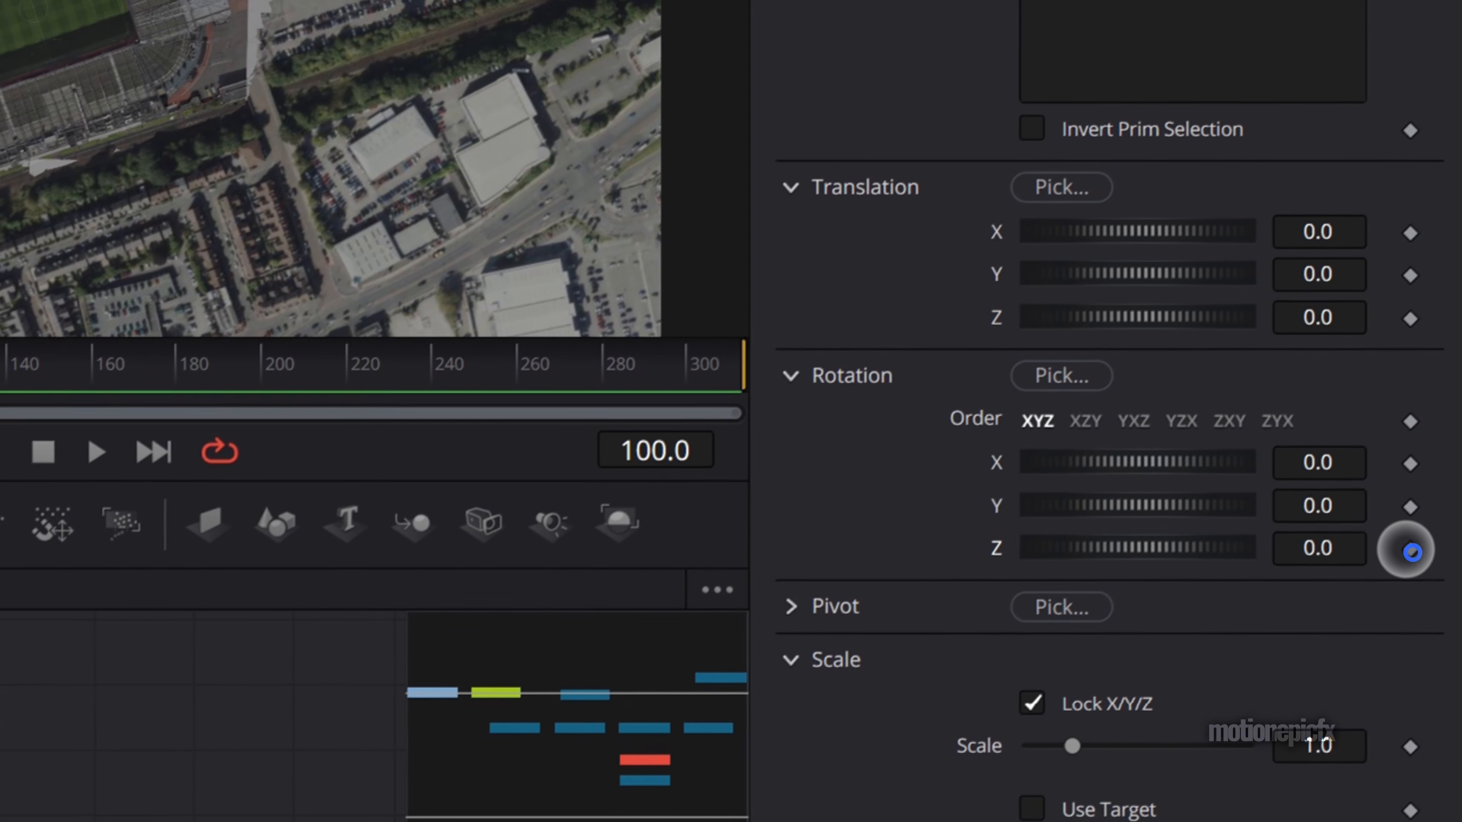
click(1413, 545)
drag(342, 368, 731, 368)
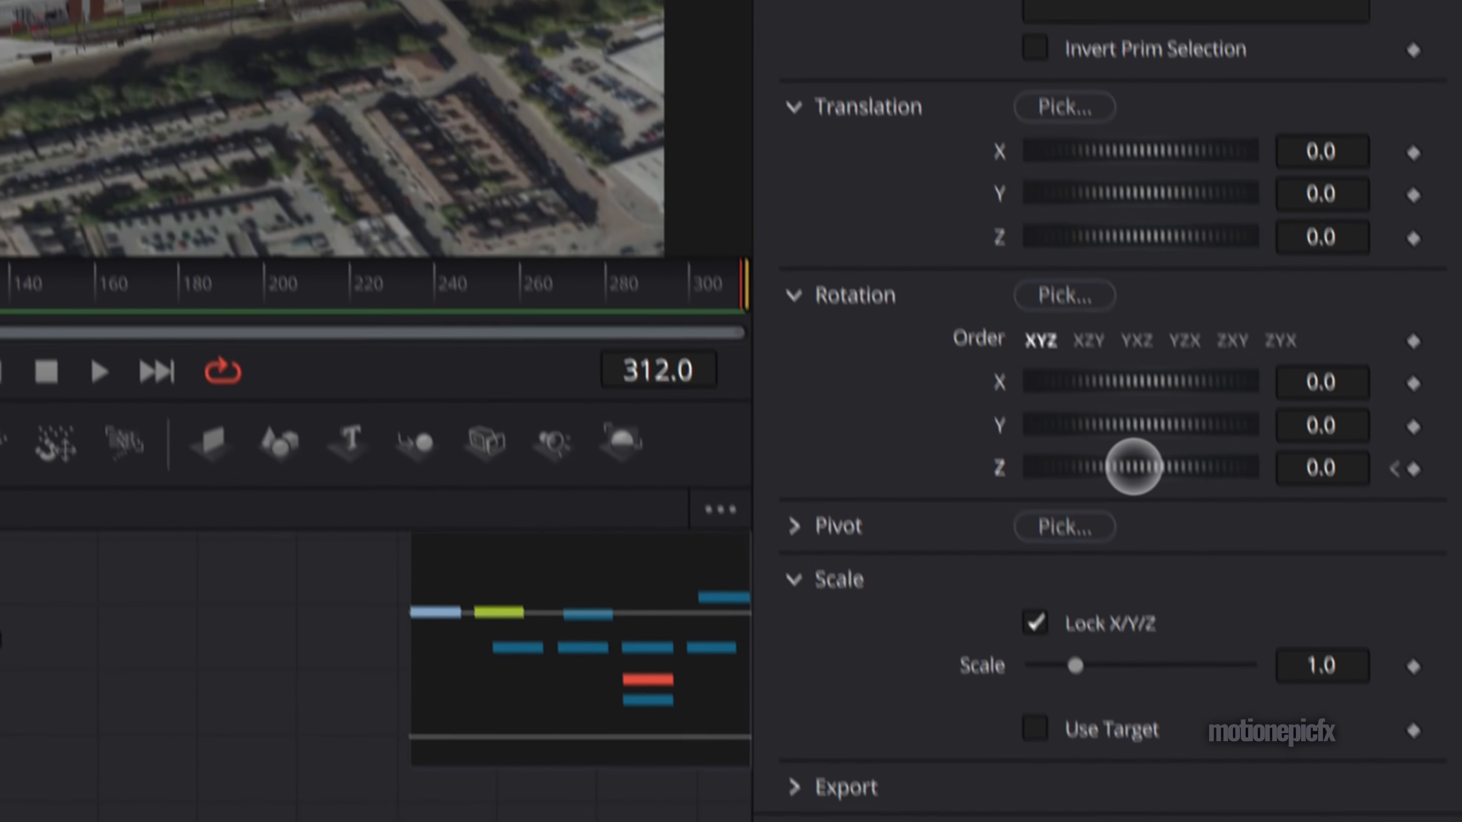
drag(1133, 467, 1177, 471)
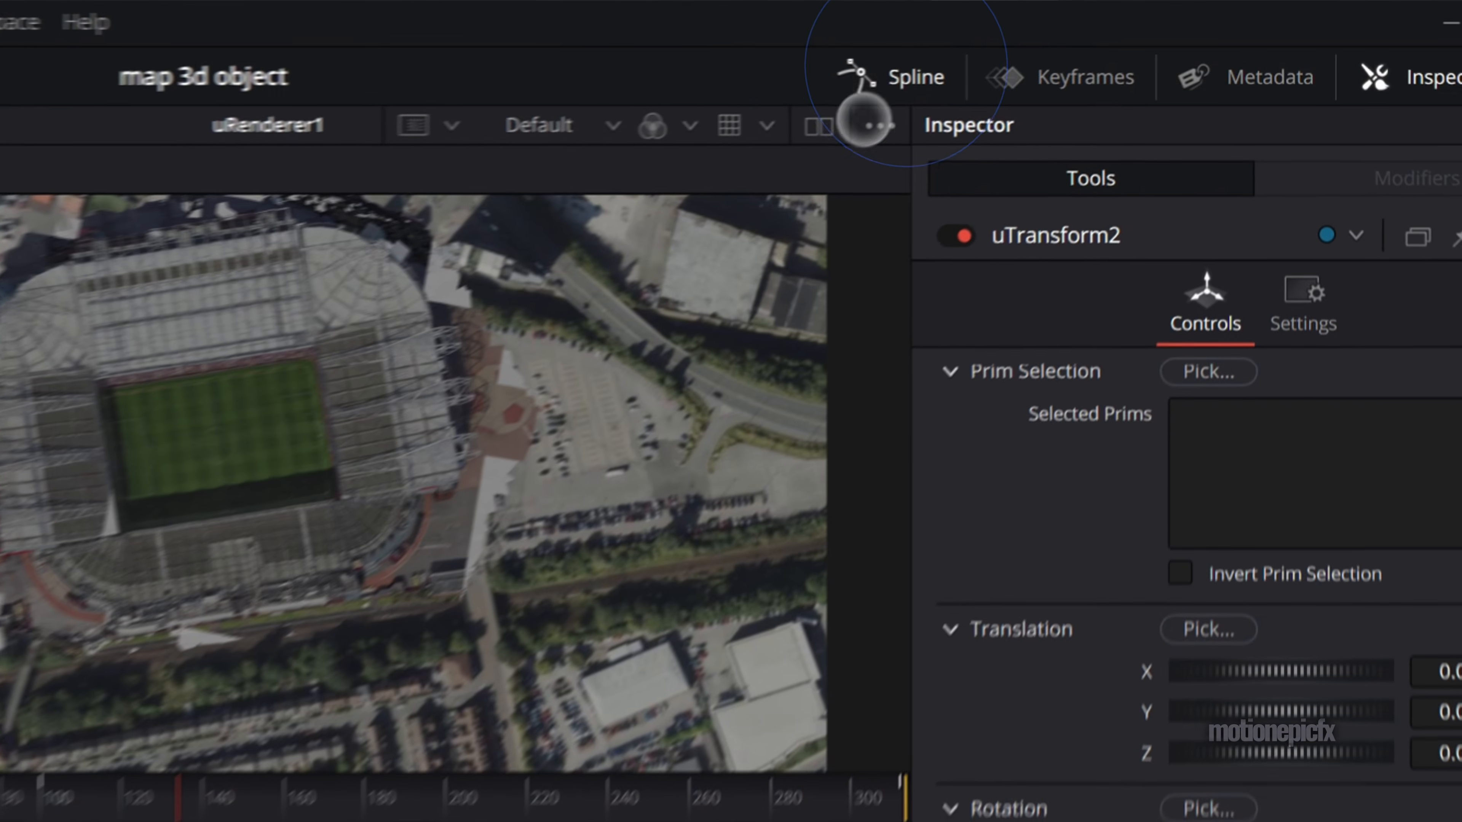
- Show the uCamera1 and uTransform2 curves together in the Spline editor and smooth all their keyframes
click(1089, 40)
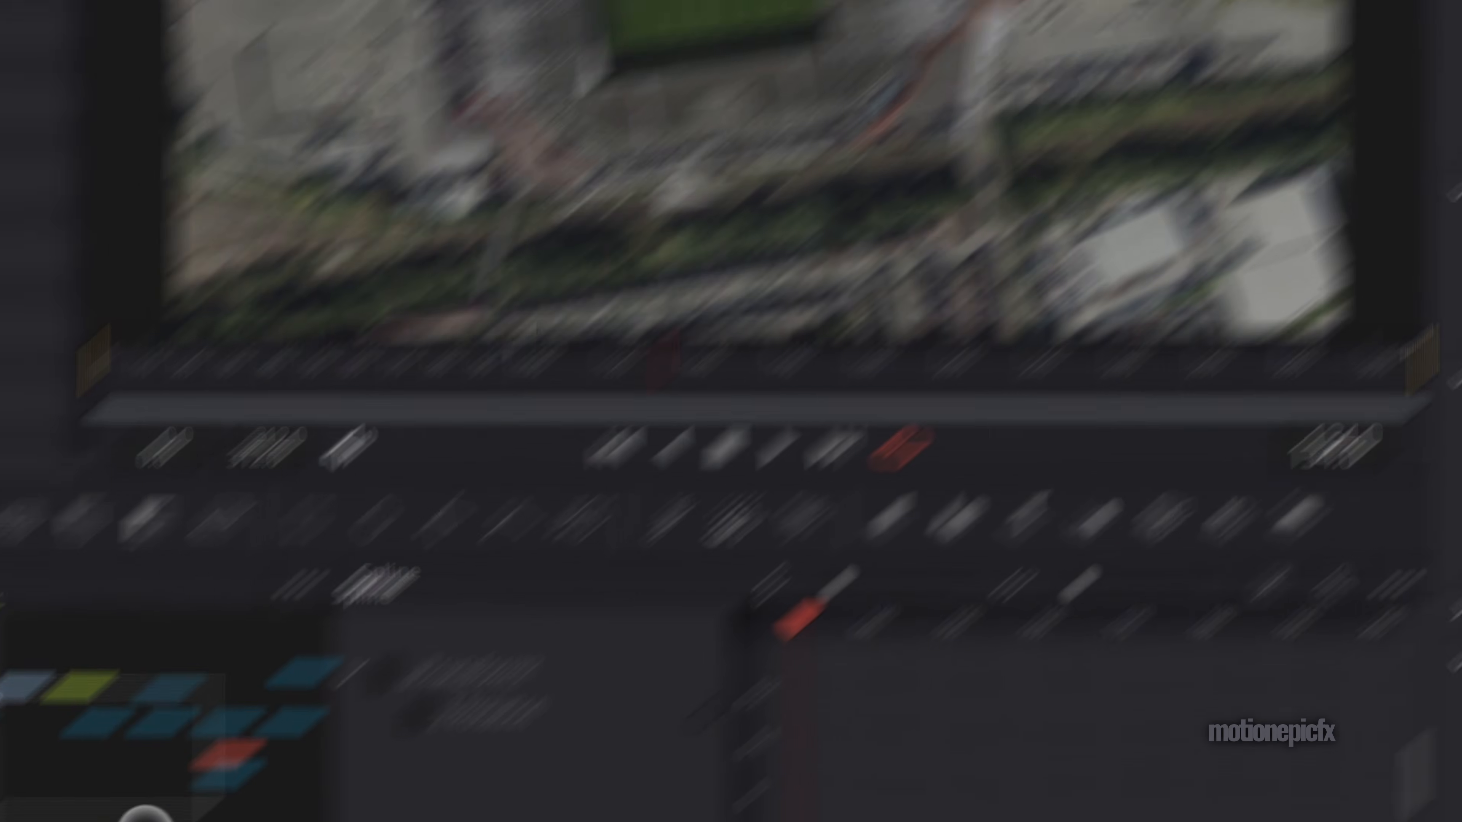
drag(378, 616, 301, 514)
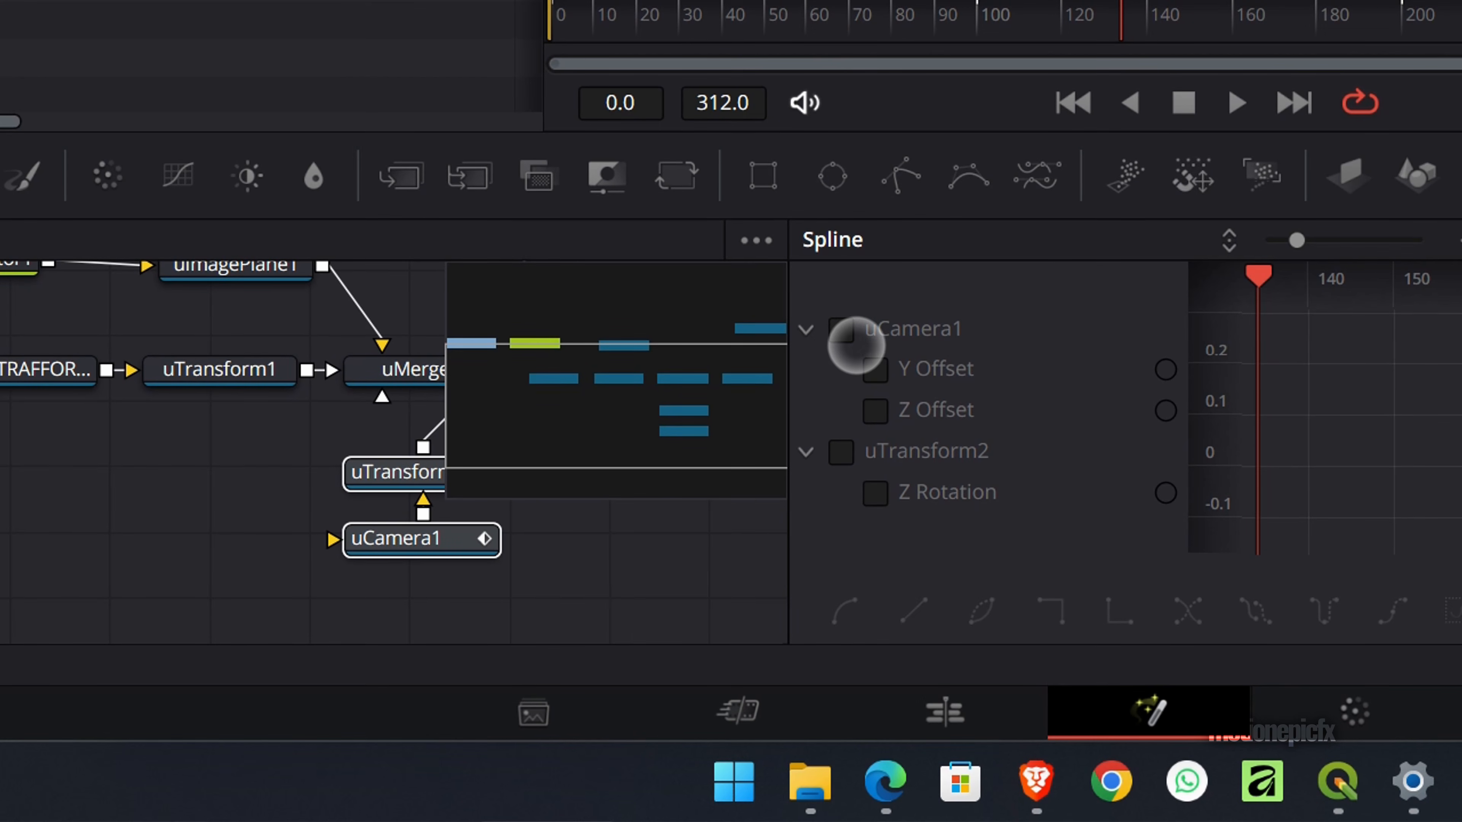
click(824, 455)
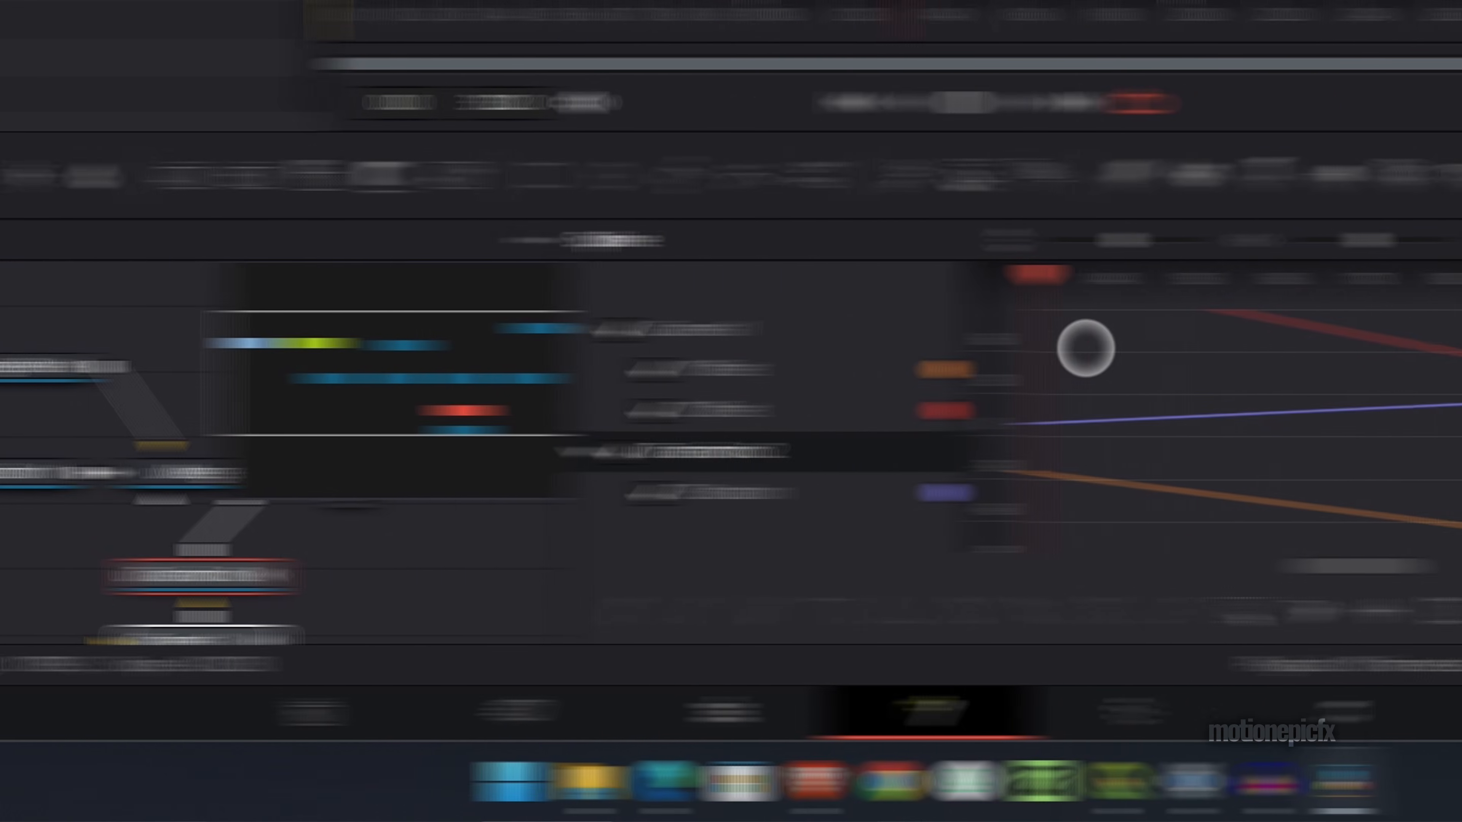
click(1461, 242)
click(781, 612)
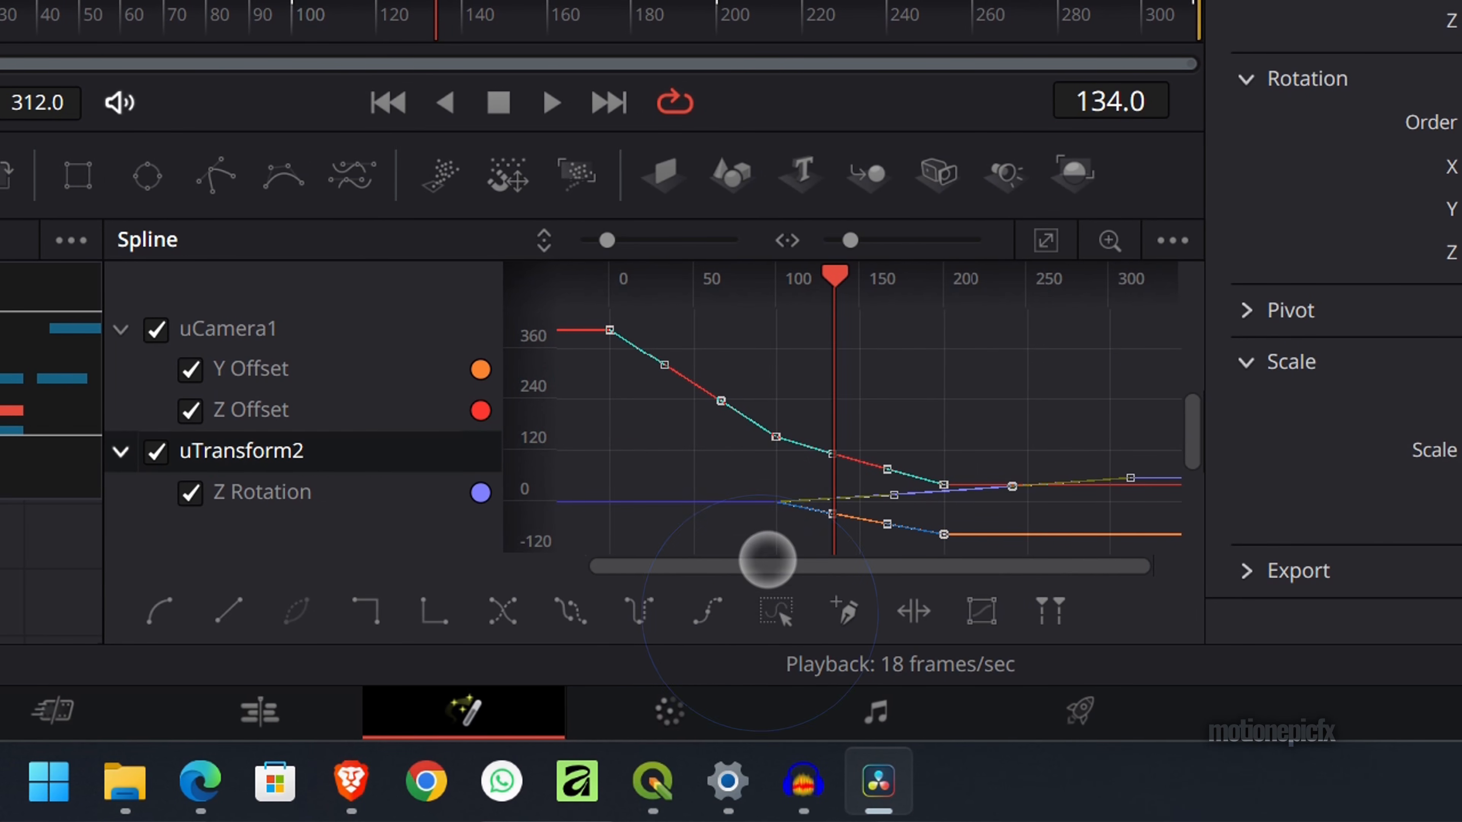
key(f)
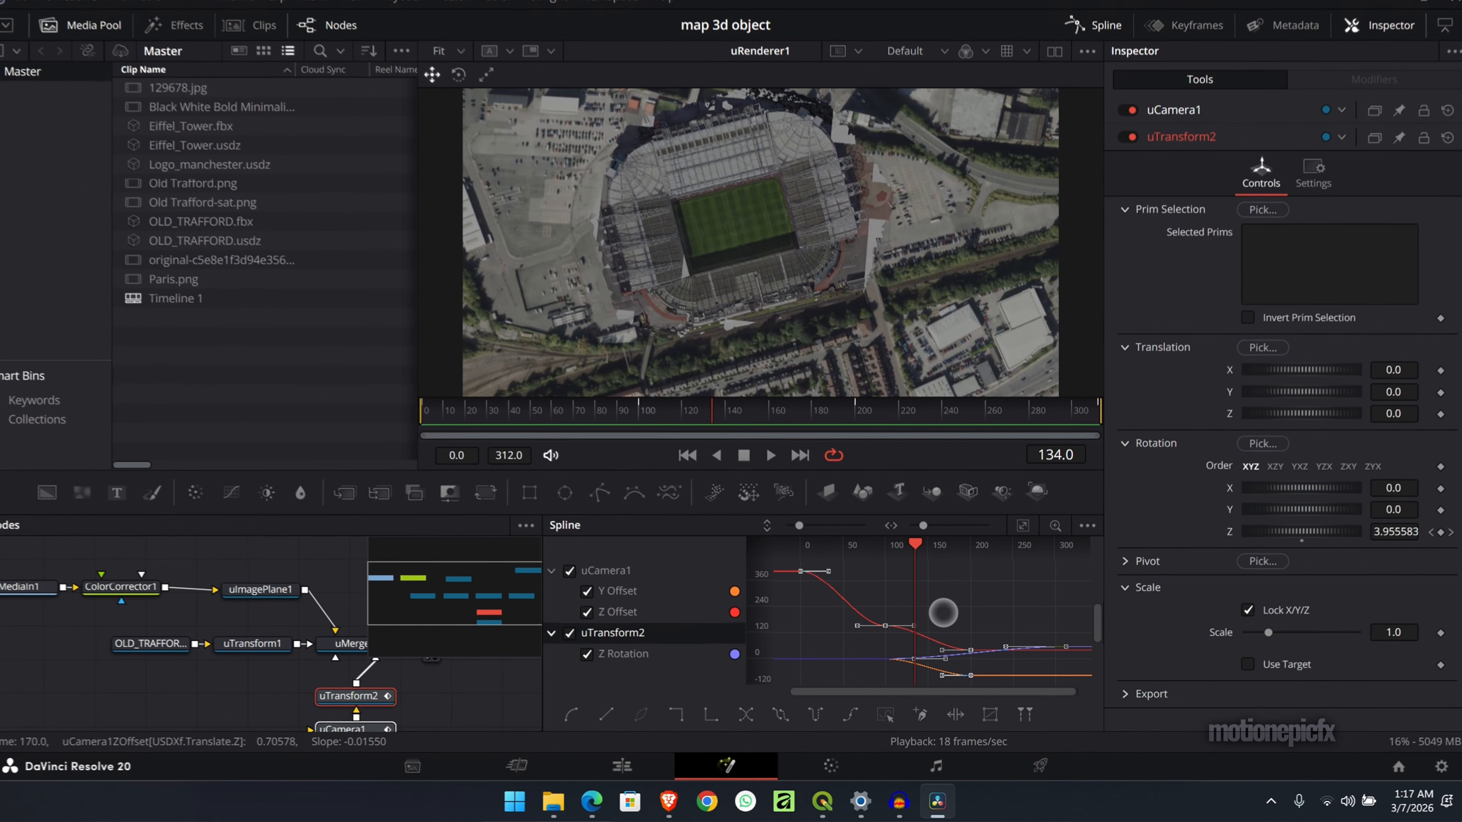
- Set the selected keyframes' Ease In to 60.8 and Ease Out to 57.2, and save the project
key(t)
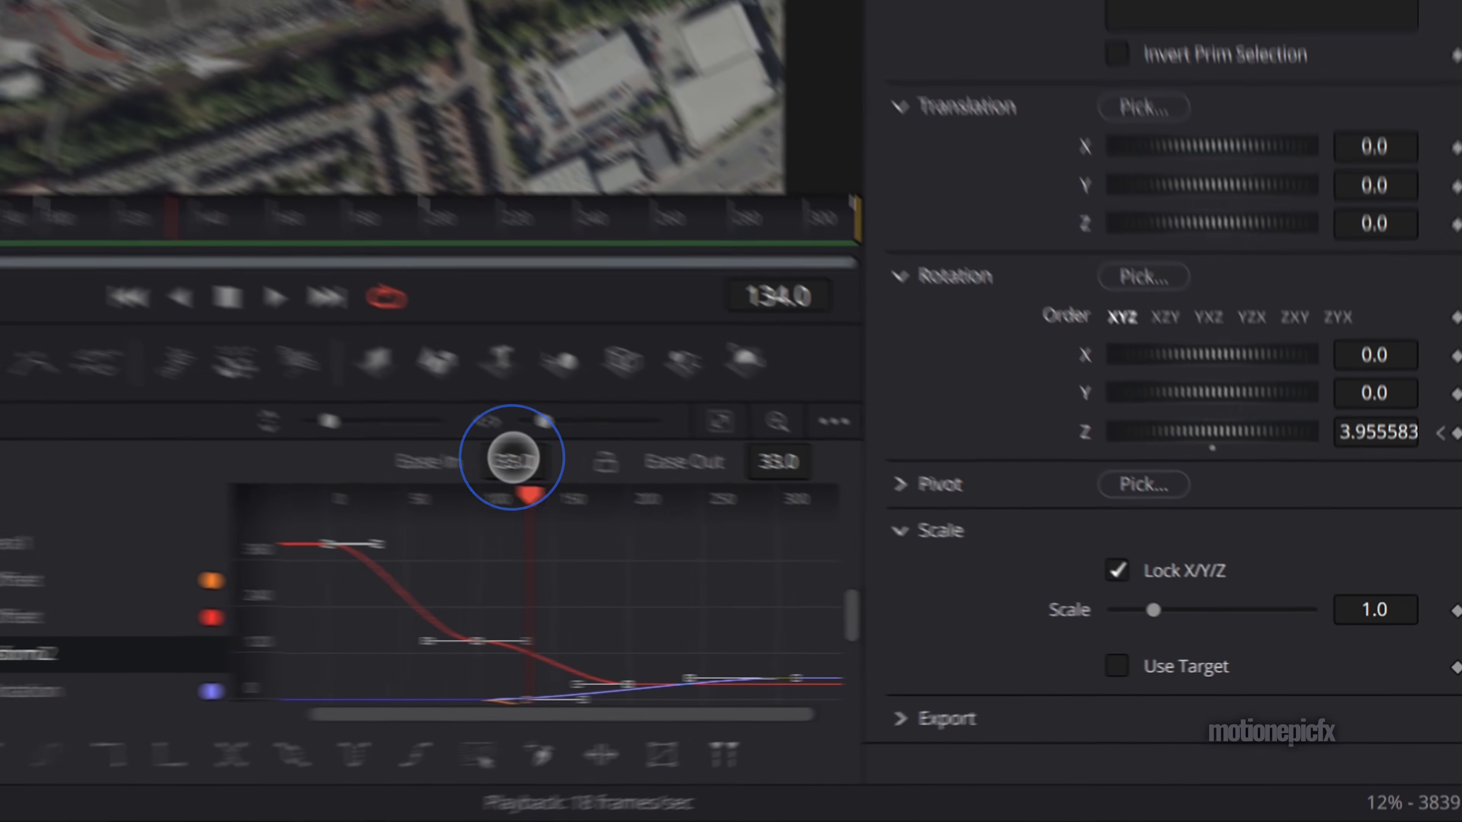
drag(910, 551, 1145, 576)
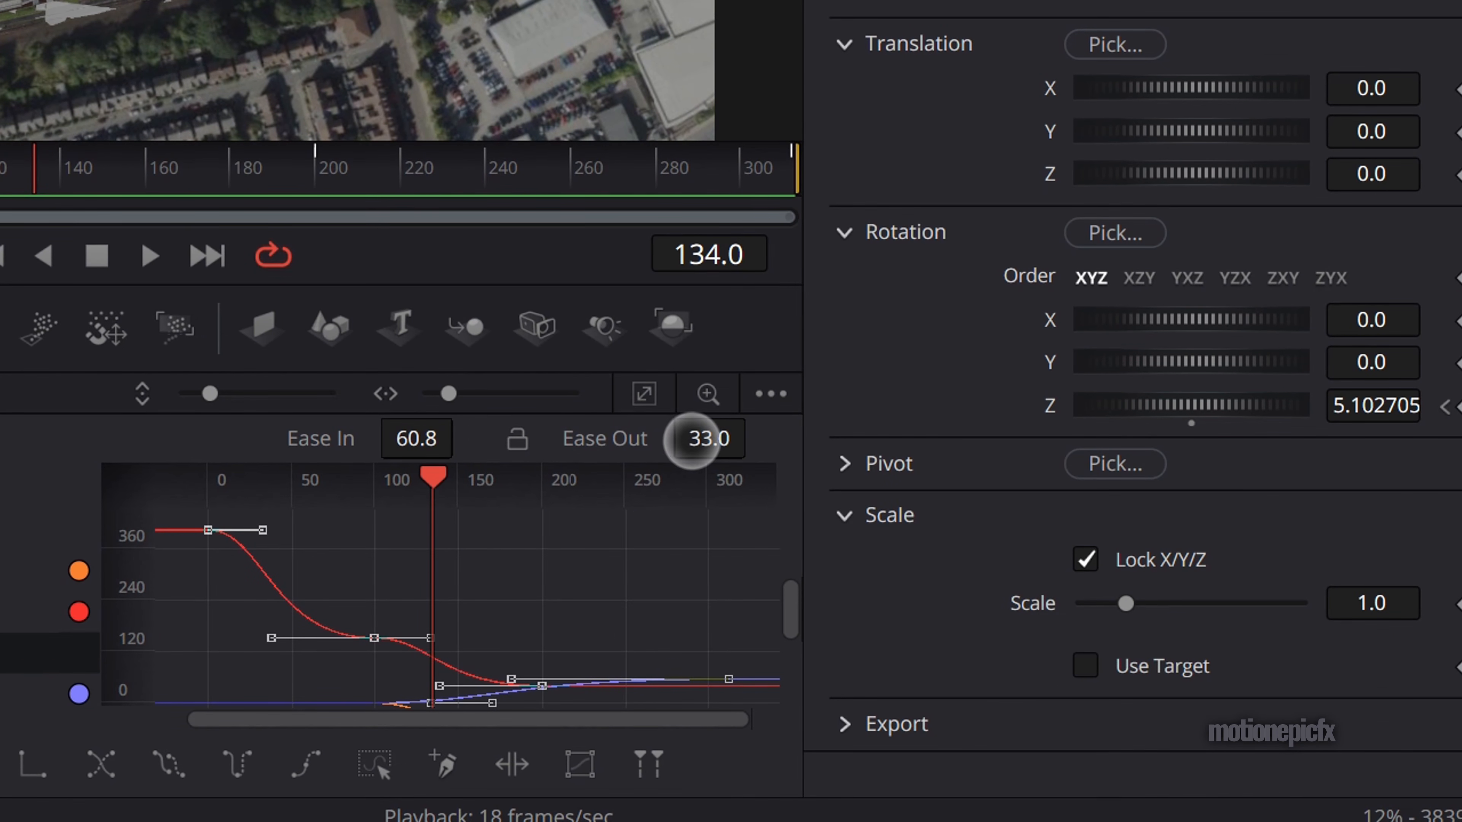
drag(692, 440, 1097, 474)
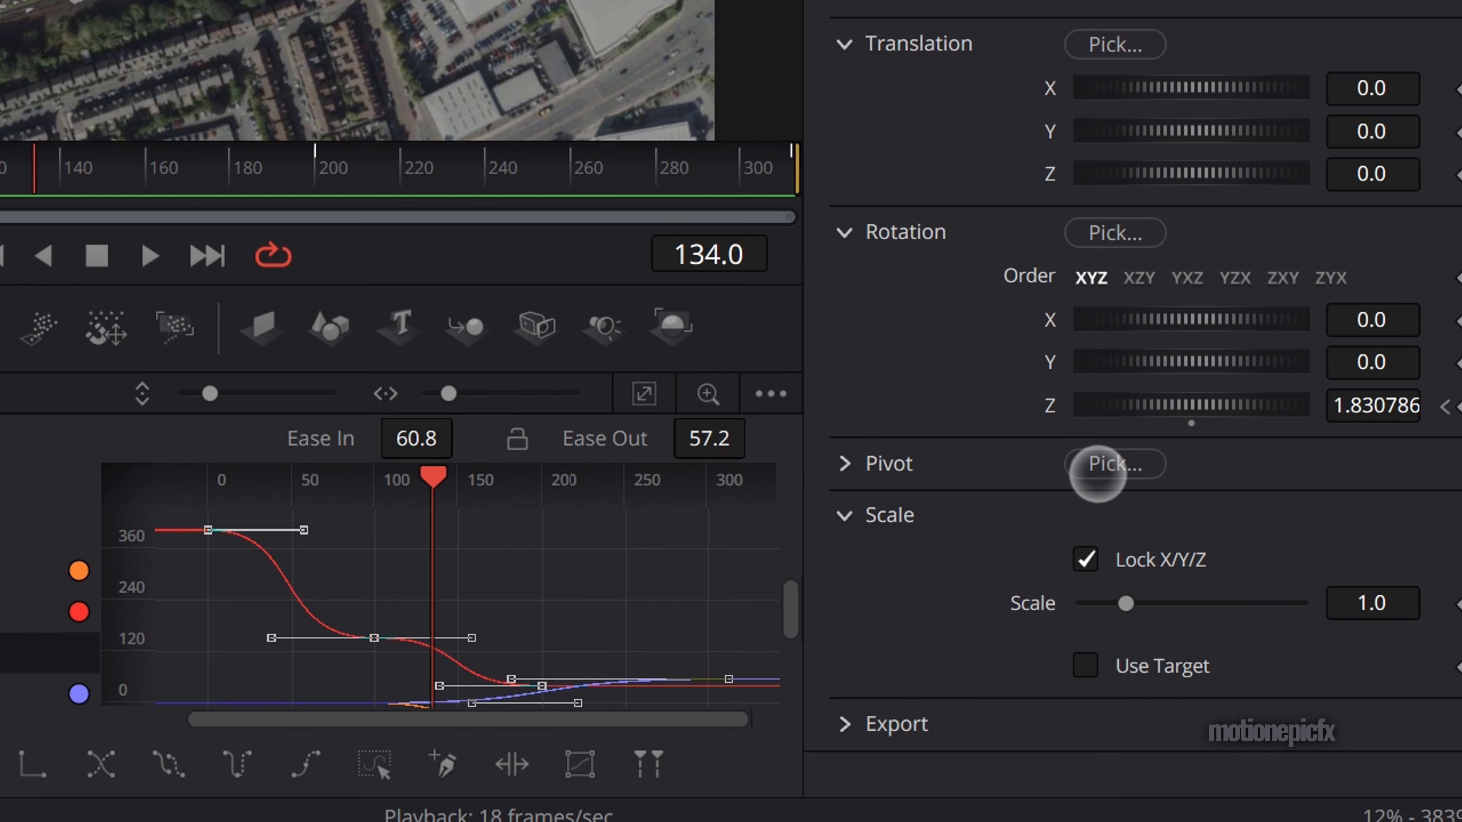
key(ctrl+s)
- Play the eased animation from the start and examine up close how the stadium model's edges meet the map
click(2, 255)
key(space)
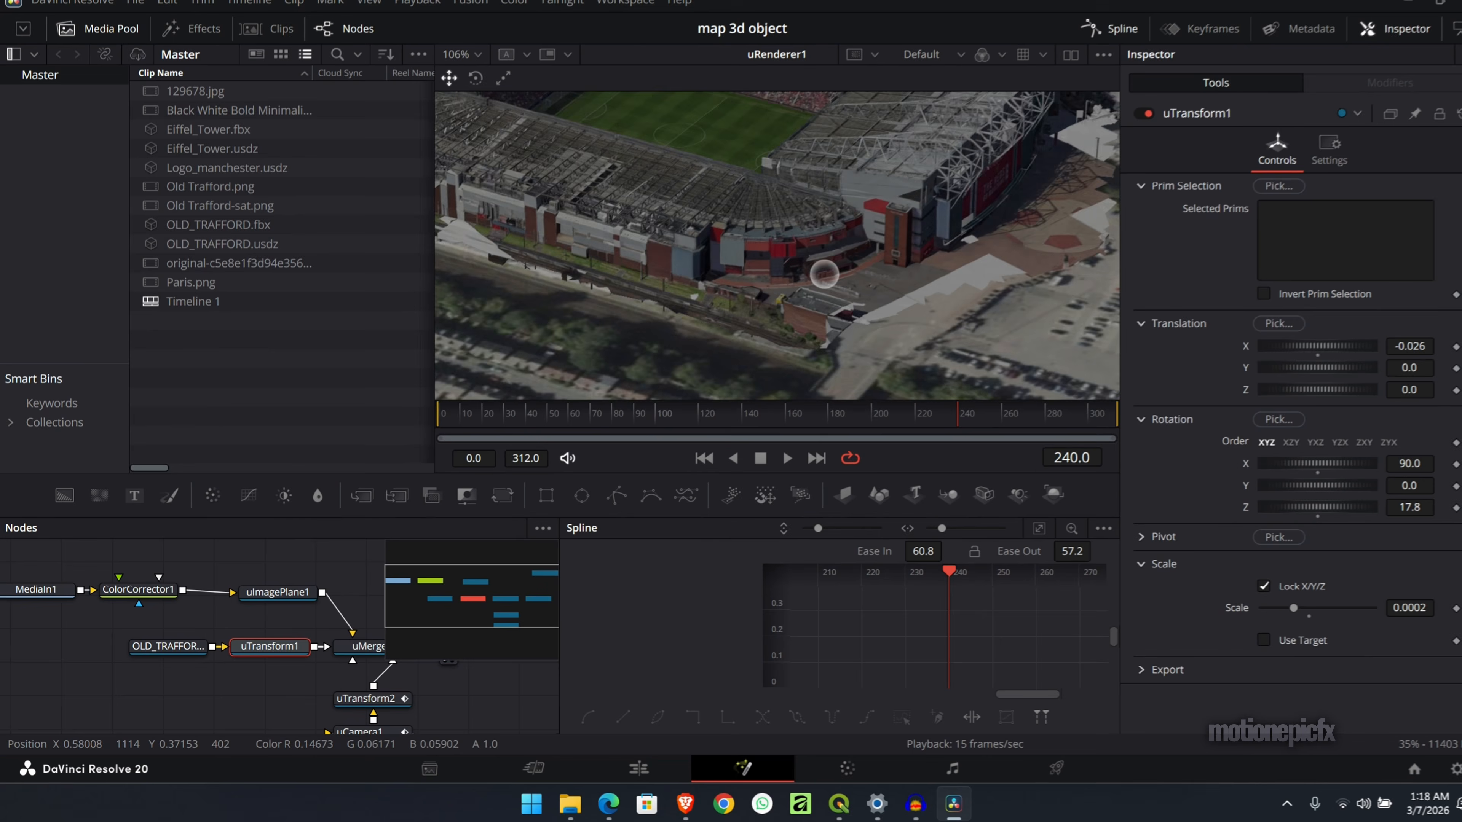
scroll(812, 281, up, 1)
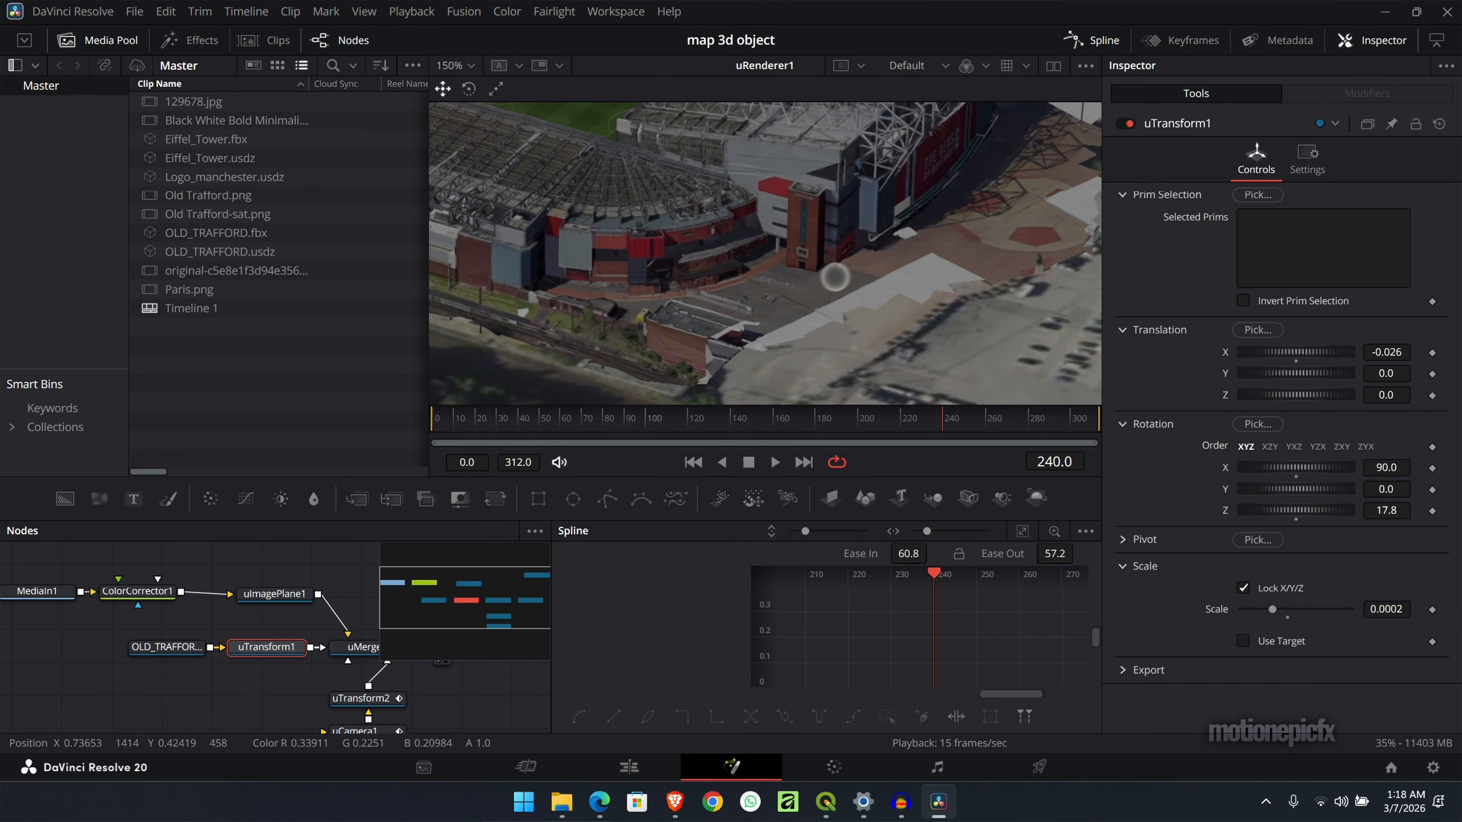
scroll(737, 323, down, 2)
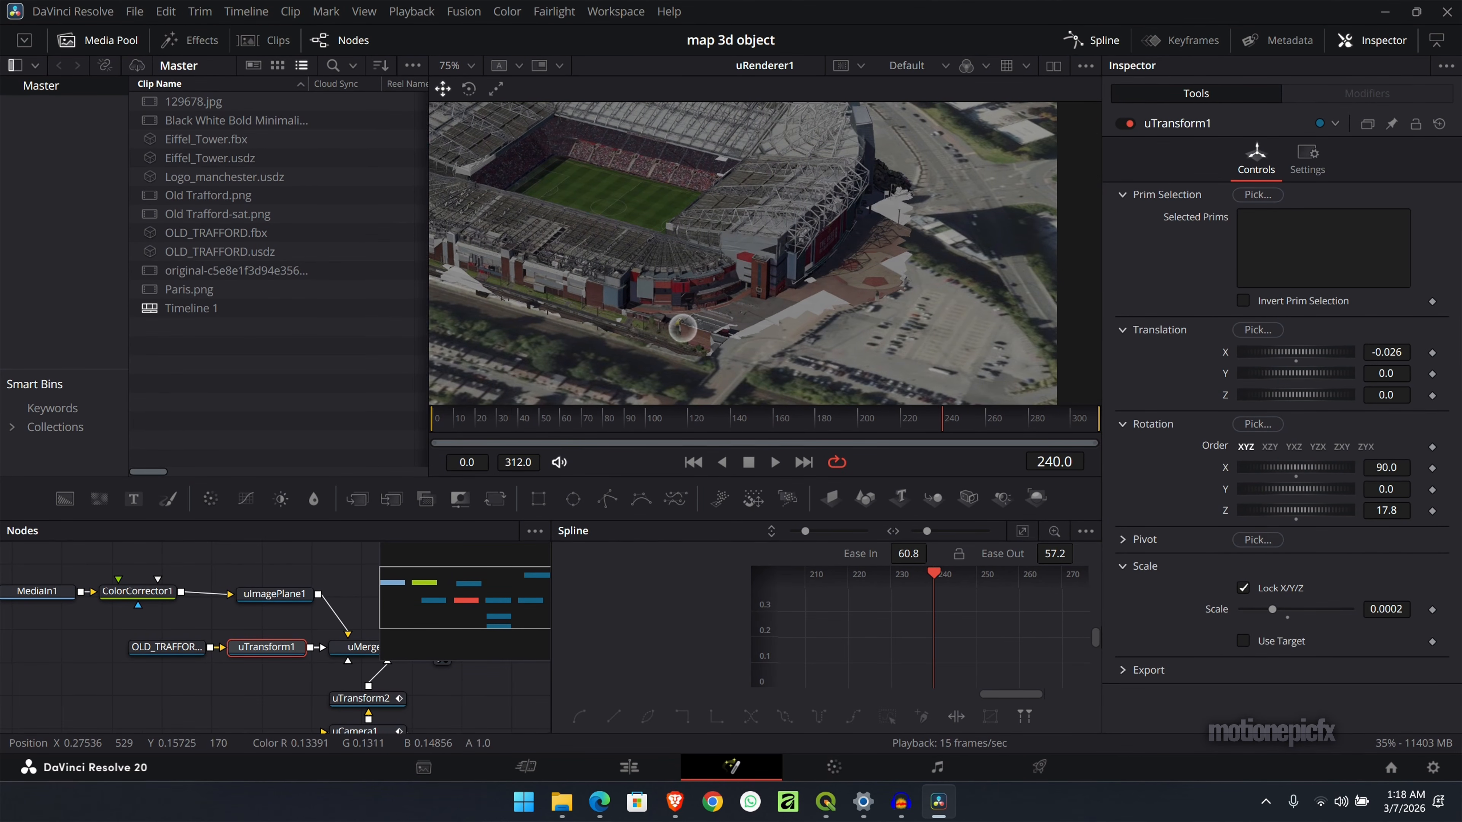
scroll(684, 328, left, 2)
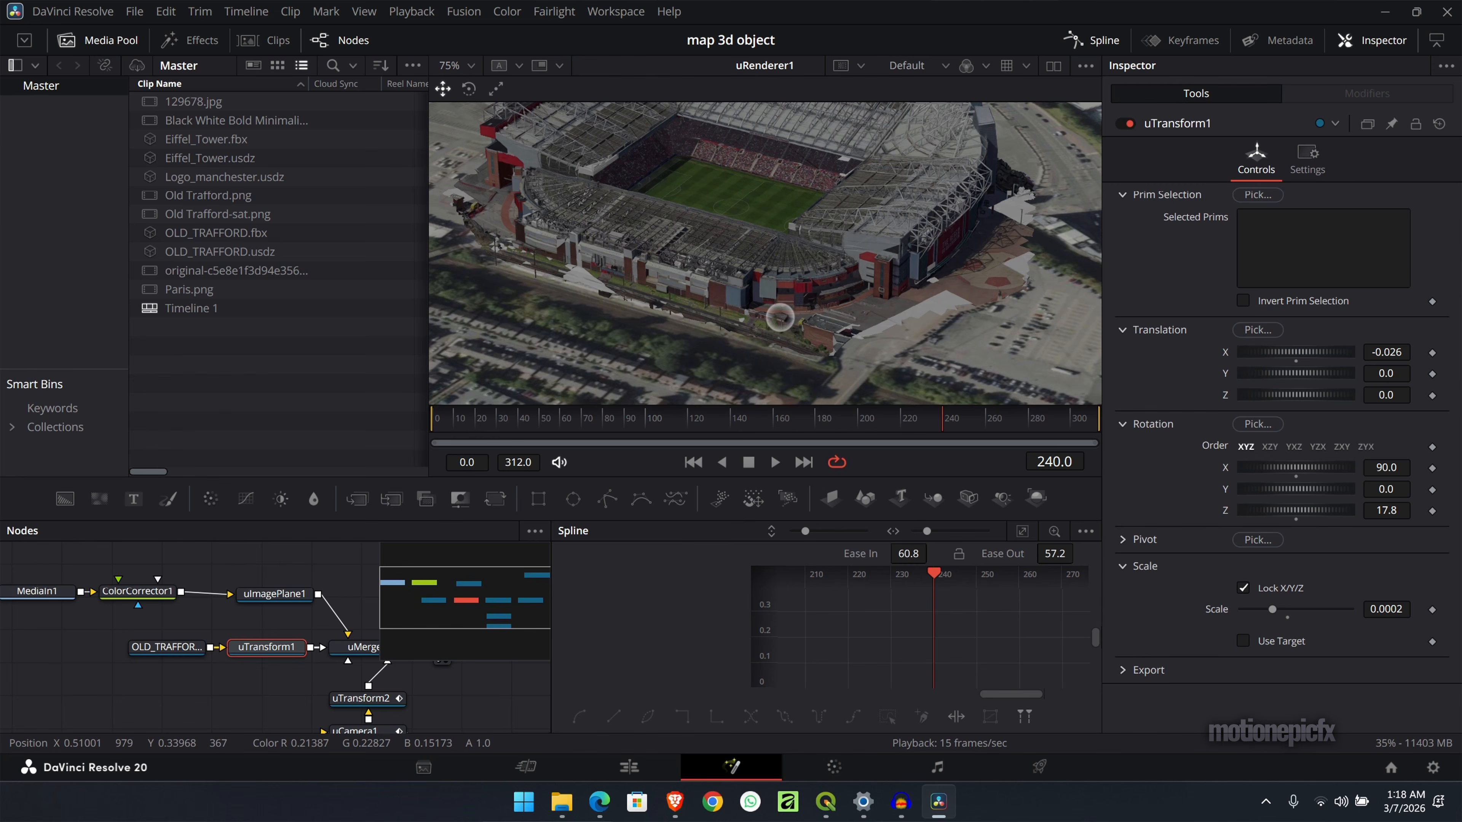
scroll(780, 318, left, 2)
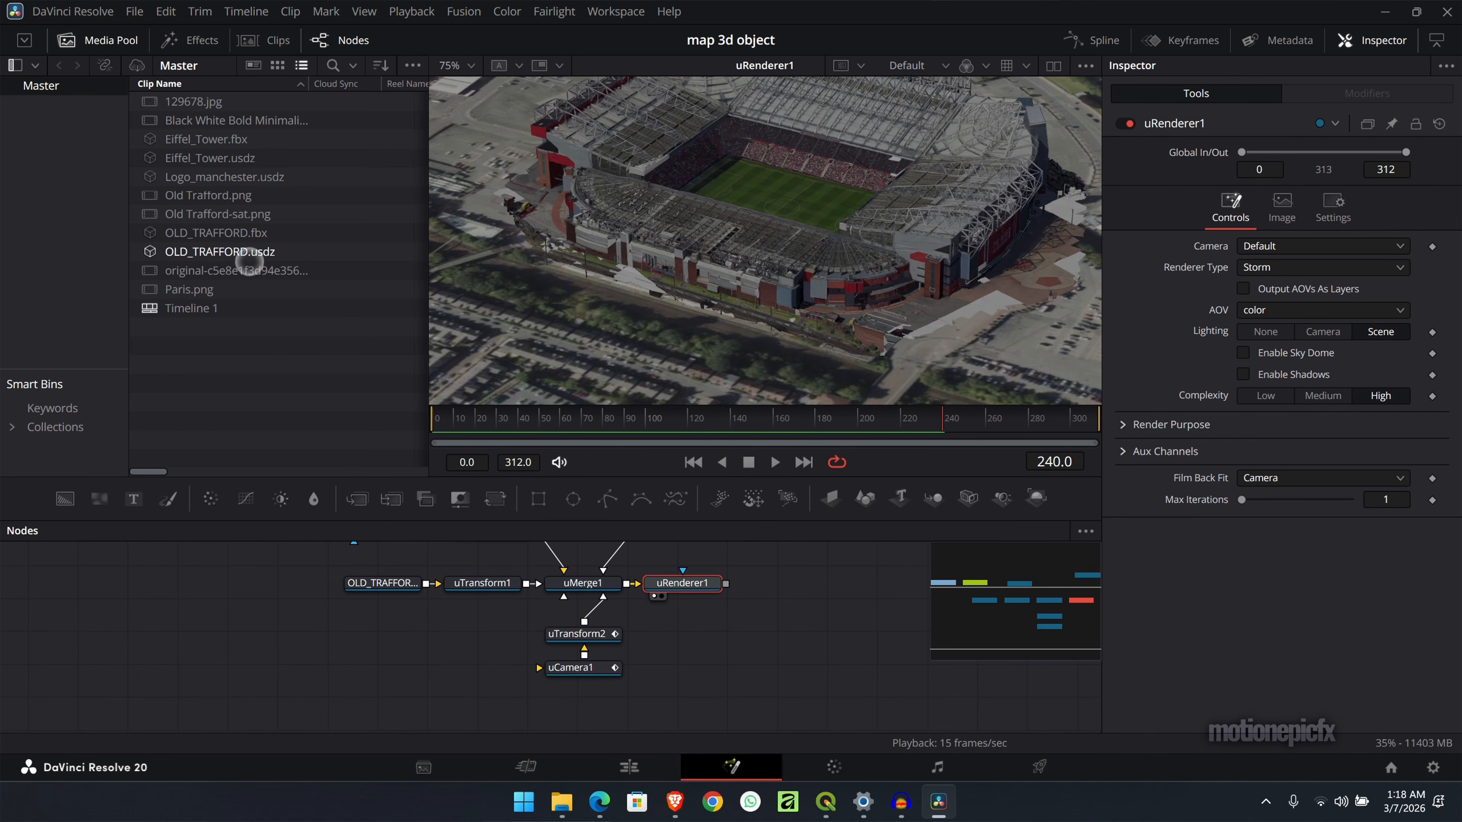
- Add Logo_manchester.usdz from the media pool to the node graph beneath the stadium nodes
drag(252, 256, 230, 360)
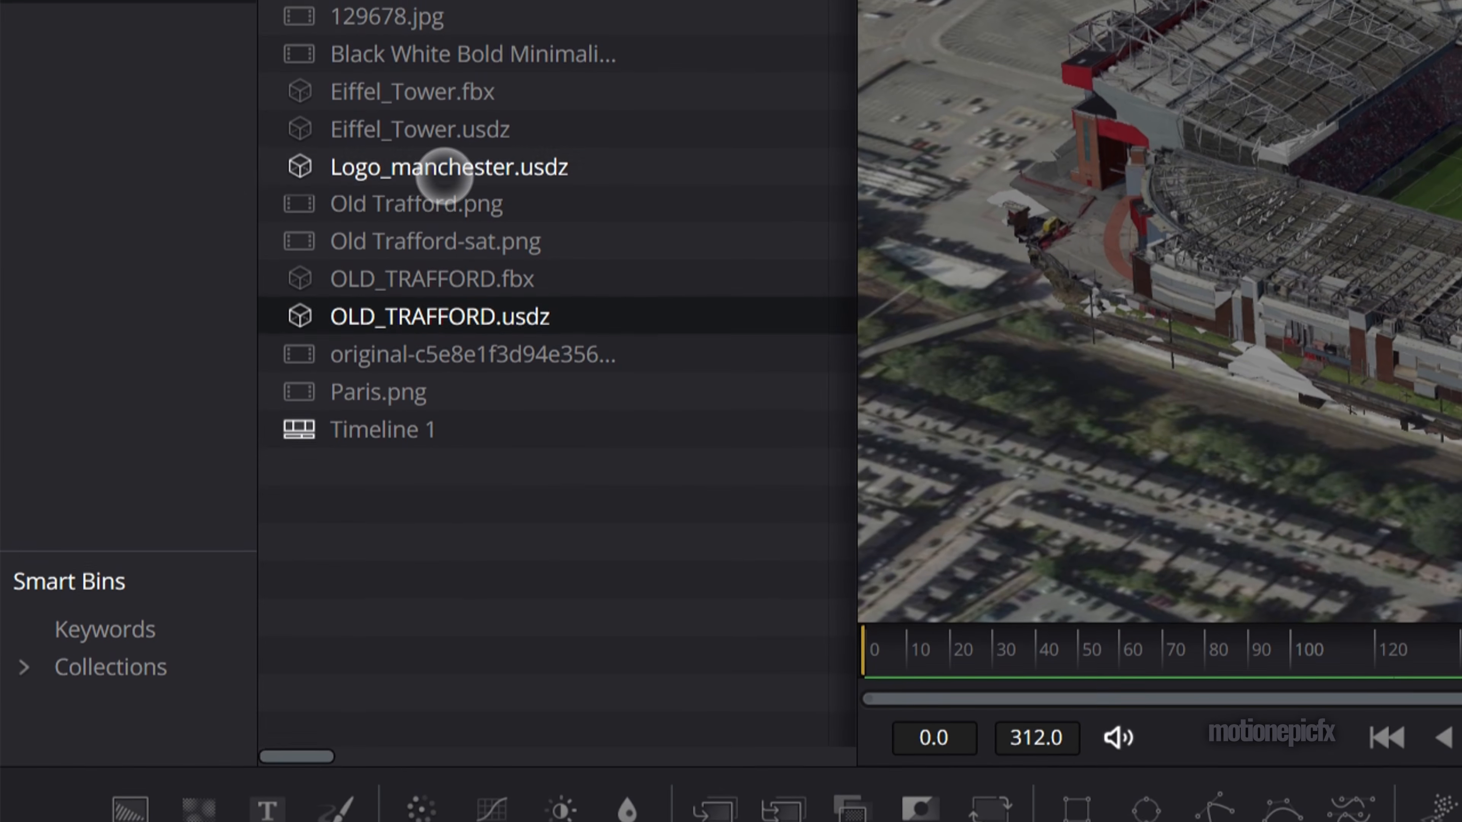
click(447, 131)
drag(490, 130, 392, 637)
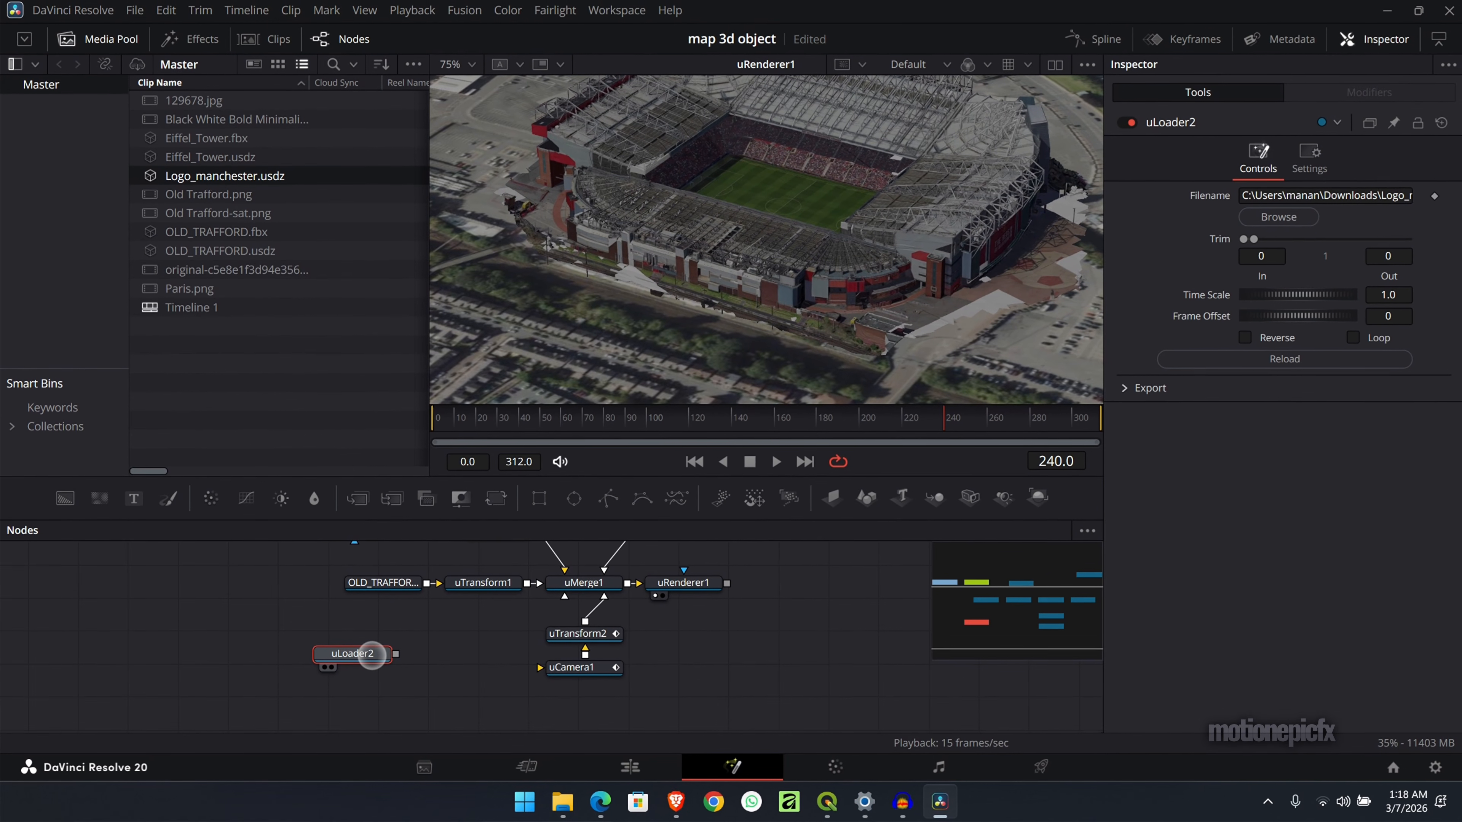
- Attach a uTransform to the logo loader and connect it to uMerge1
key(shift+space)
text(xf)
key(Return)
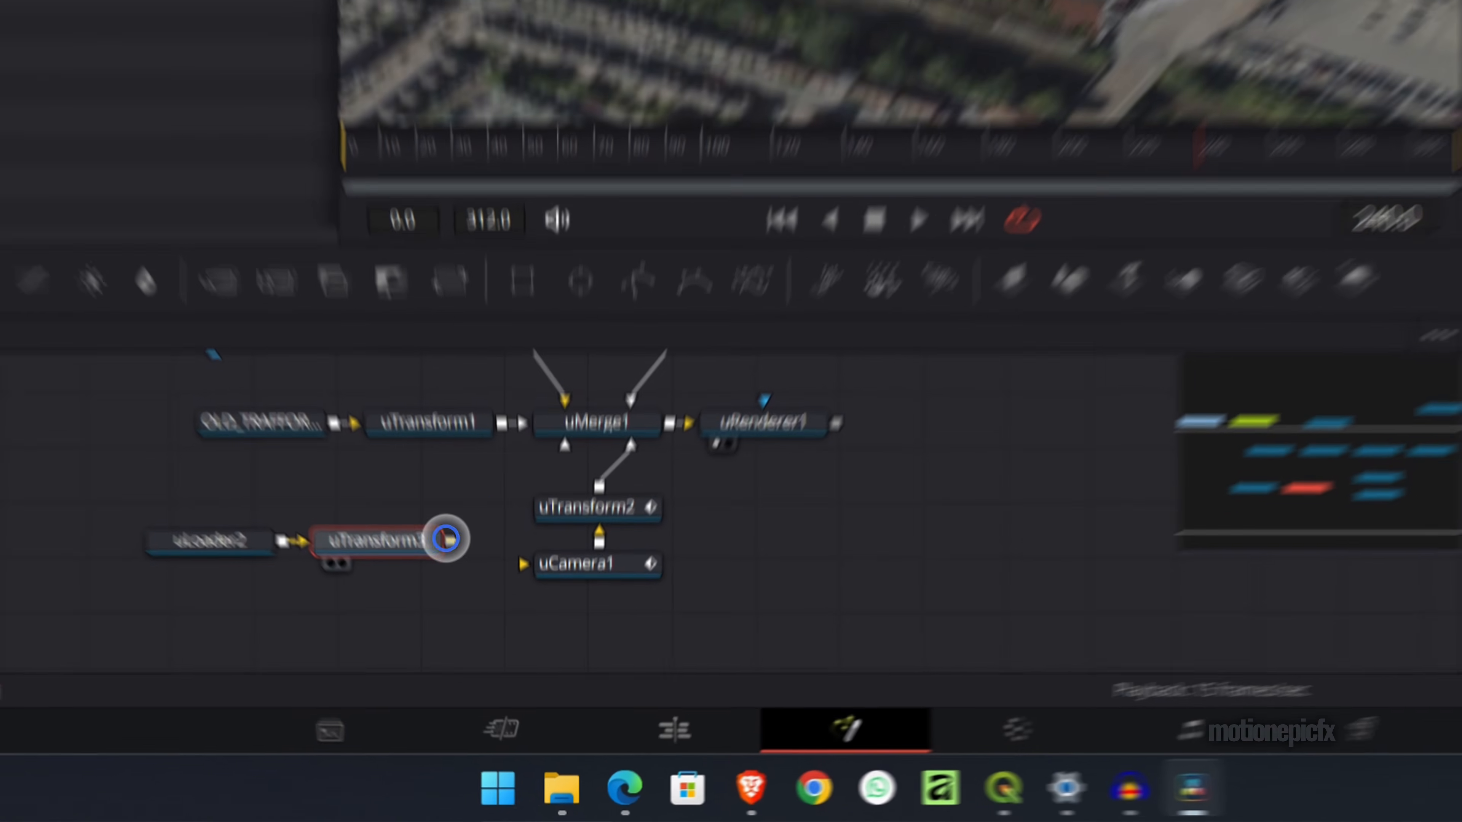
drag(494, 654, 574, 583)
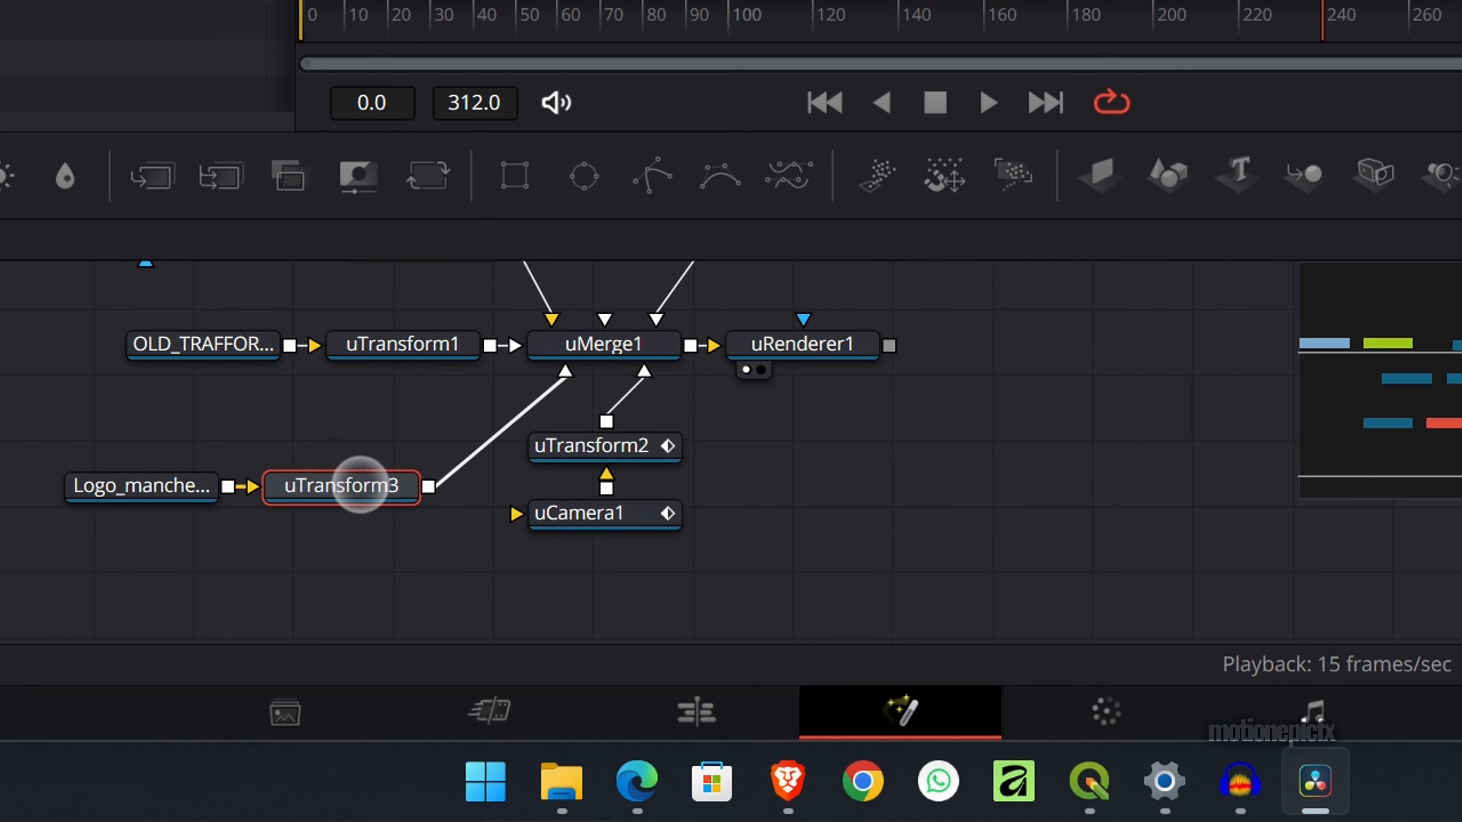
- Scale the logo to 0.0003 in its uTransform and raise it above the stadium with a Z translation of 0.05
double_click(1412, 417)
text(0)
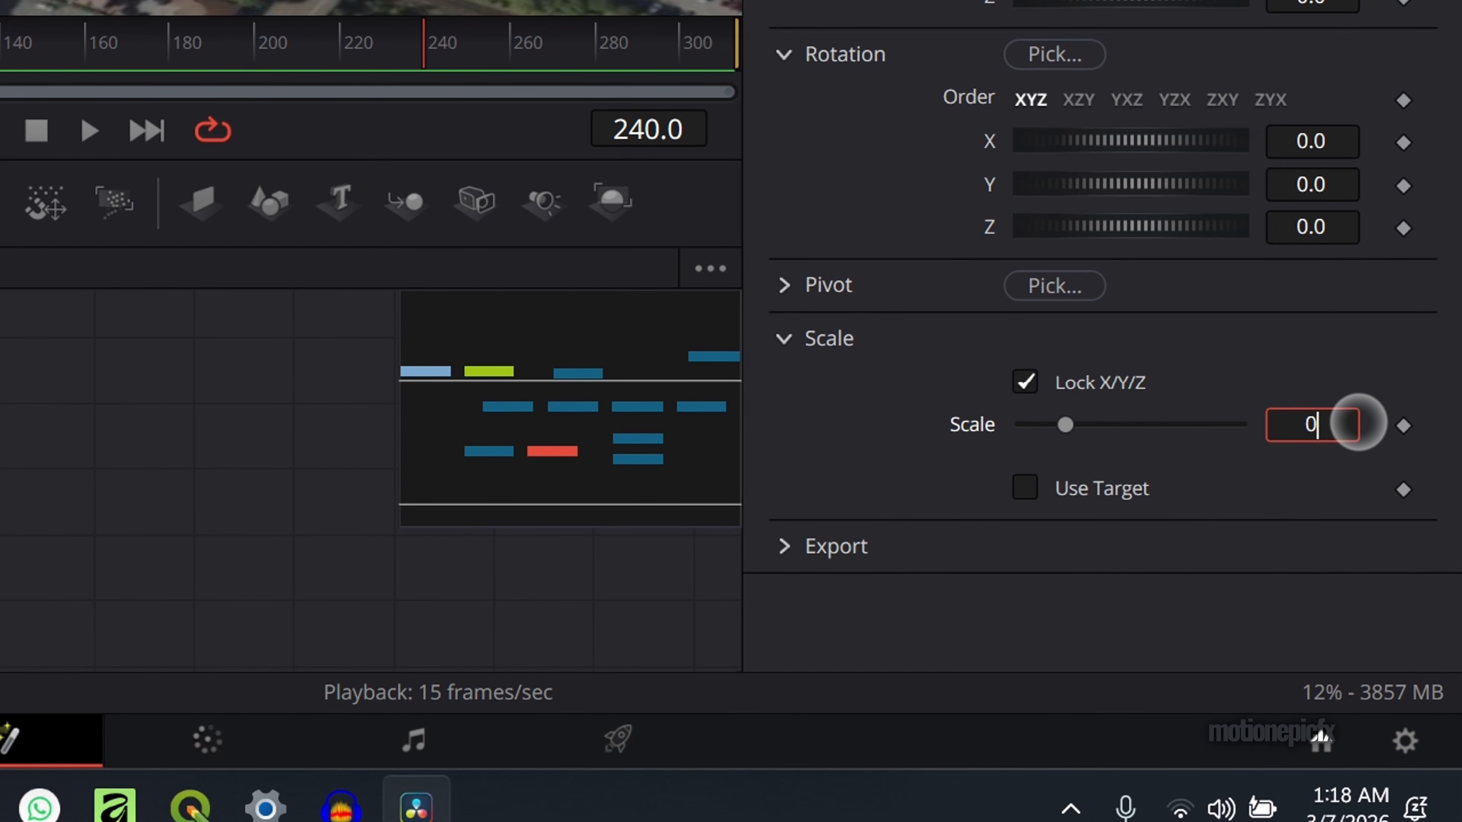
key(Return)
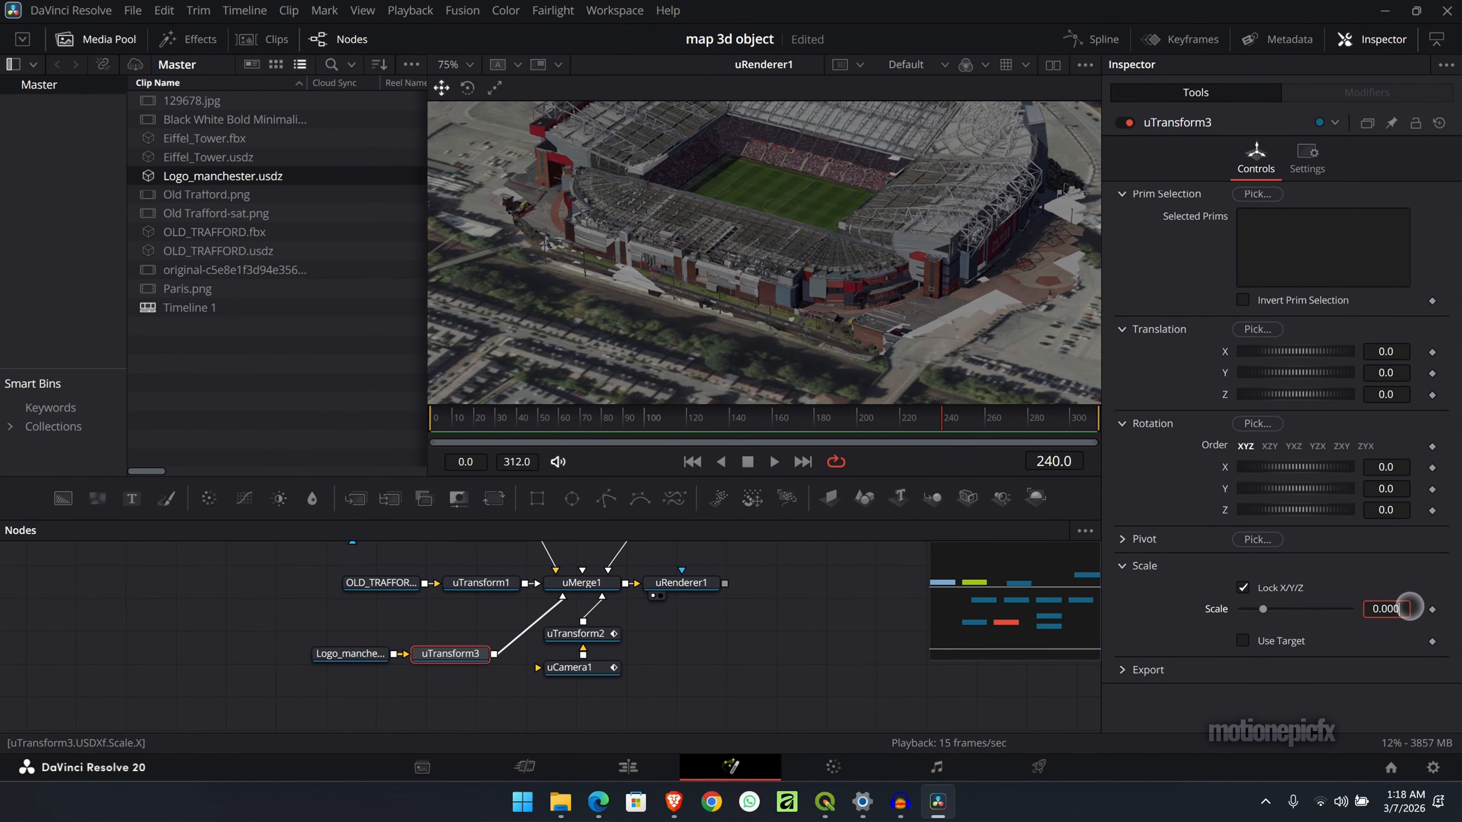
text(3)
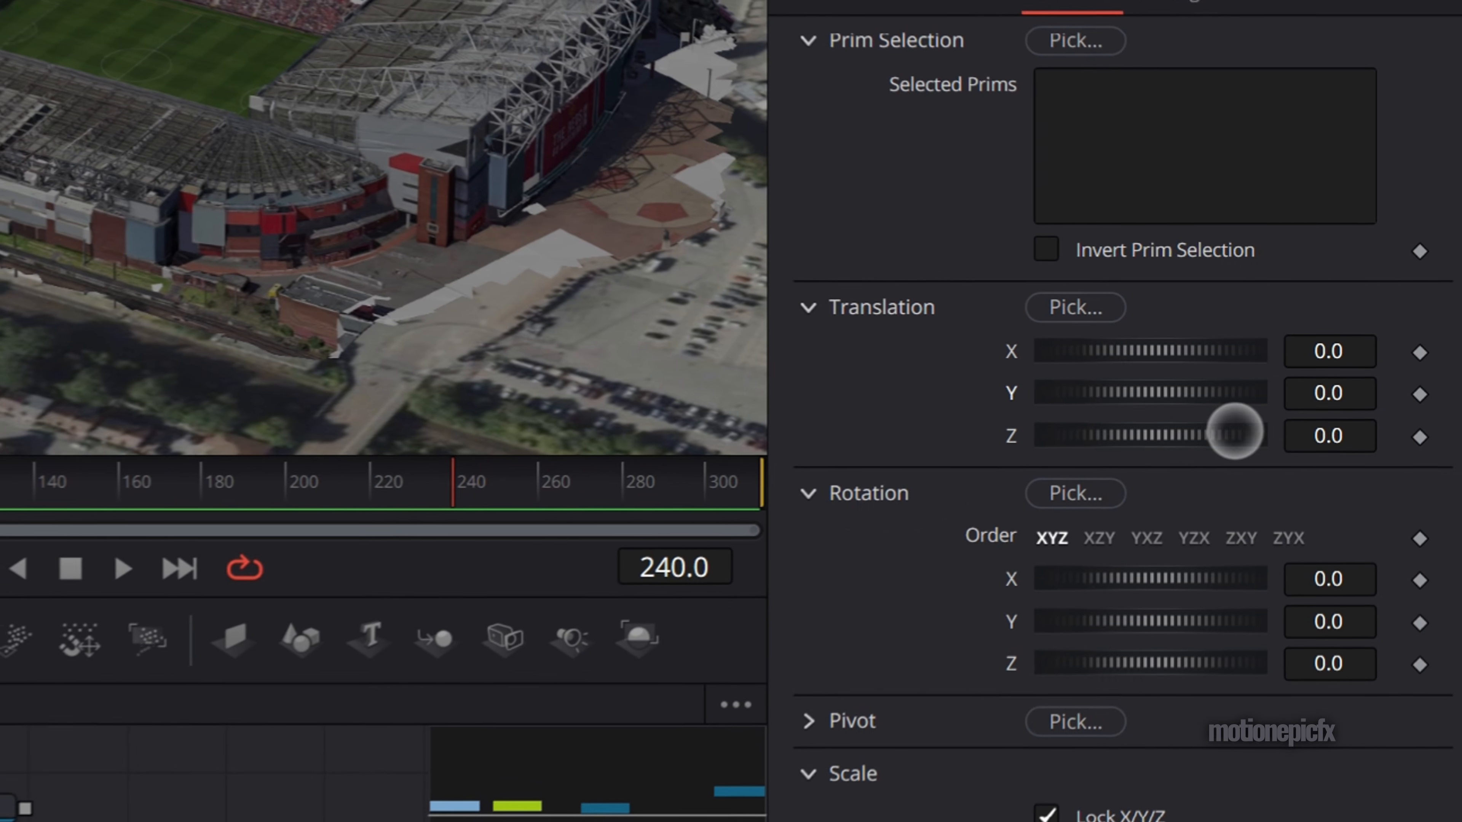
drag(1342, 426, 1426, 451)
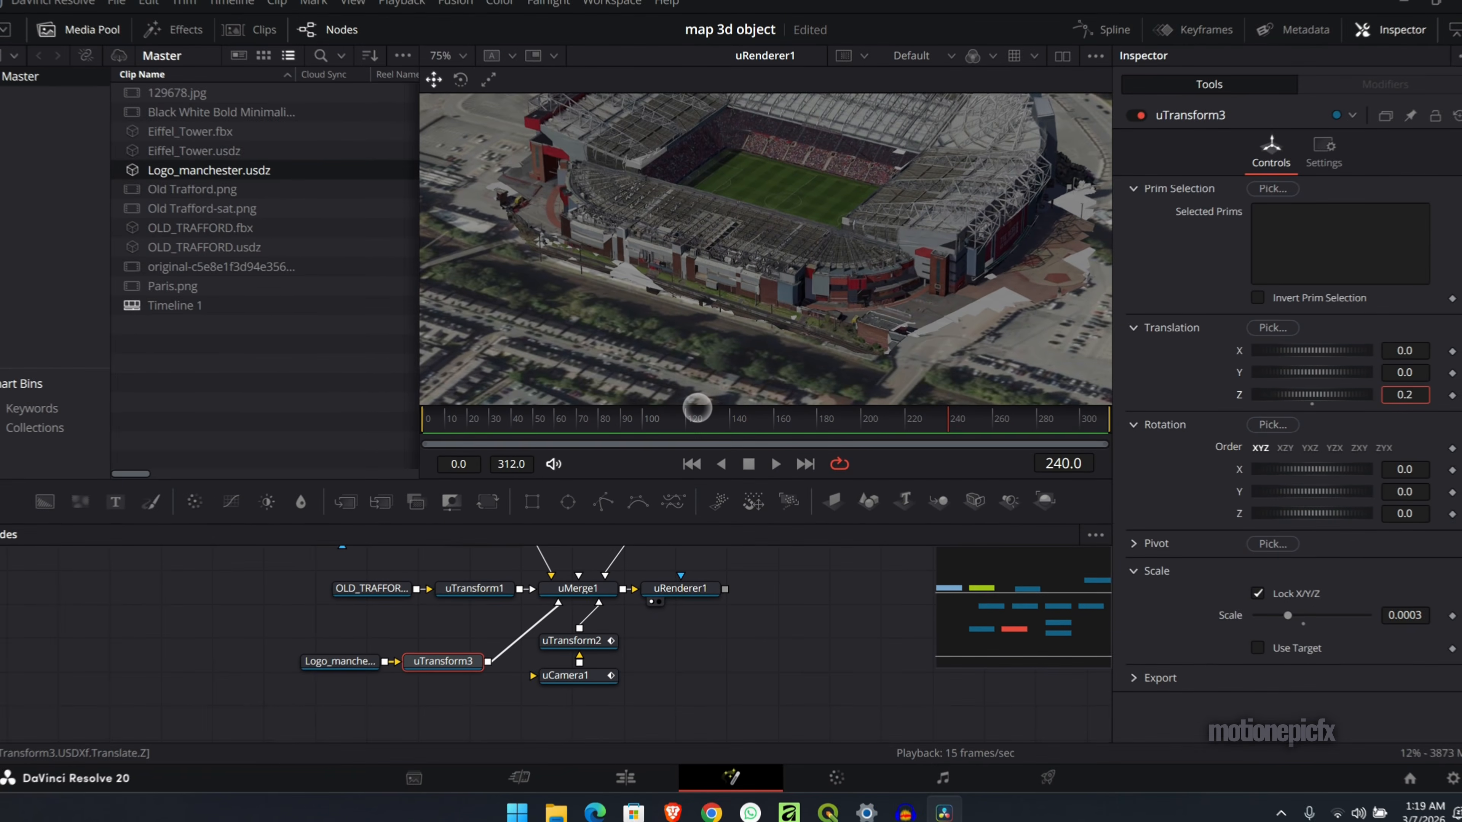
drag(698, 408, 684, 411)
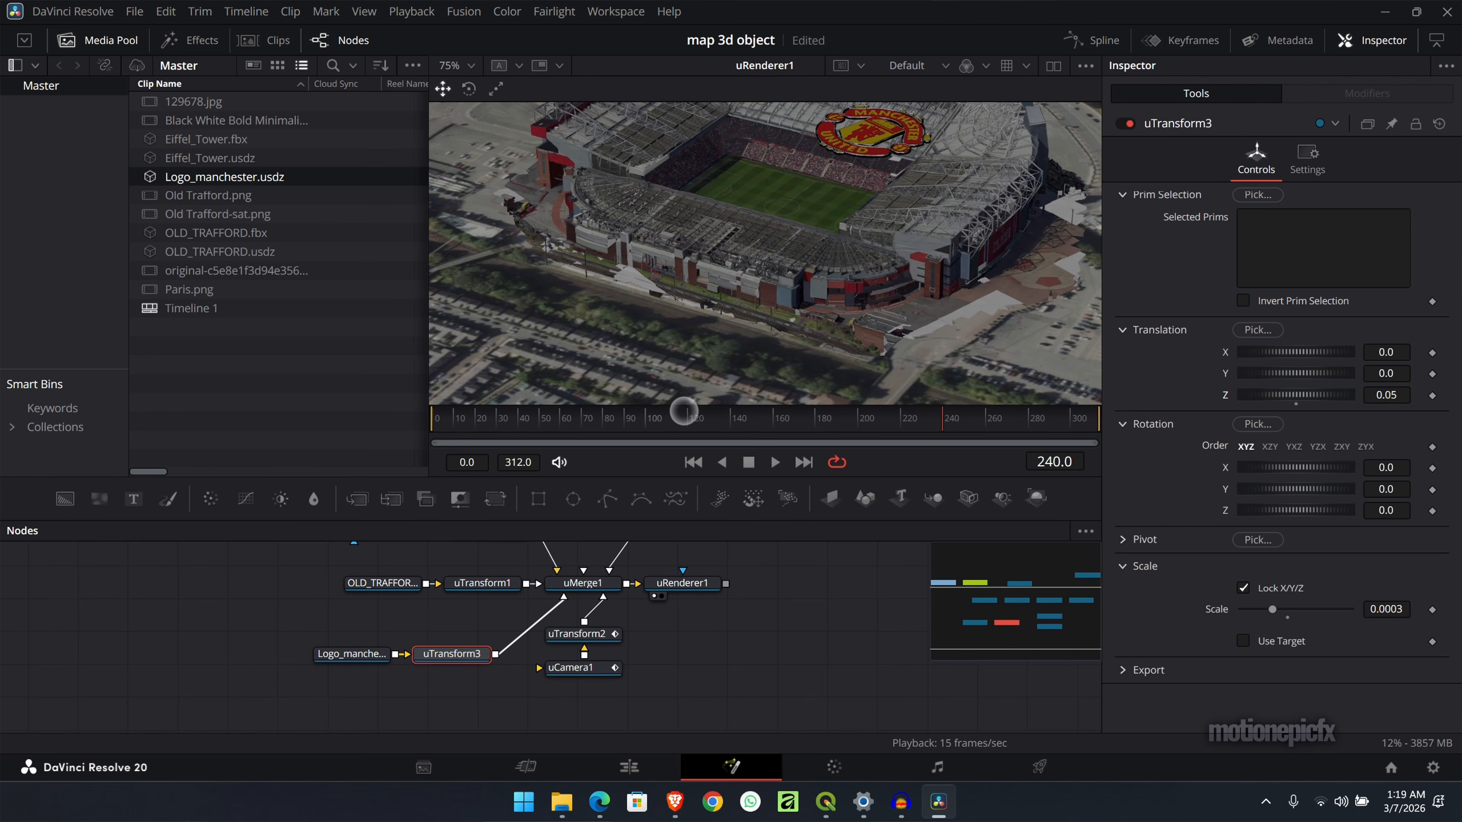
- Move the logo onto the centre of the pitch, positioning it in the Front view of the uMerge scene
drag(1393, 375, 1347, 395)
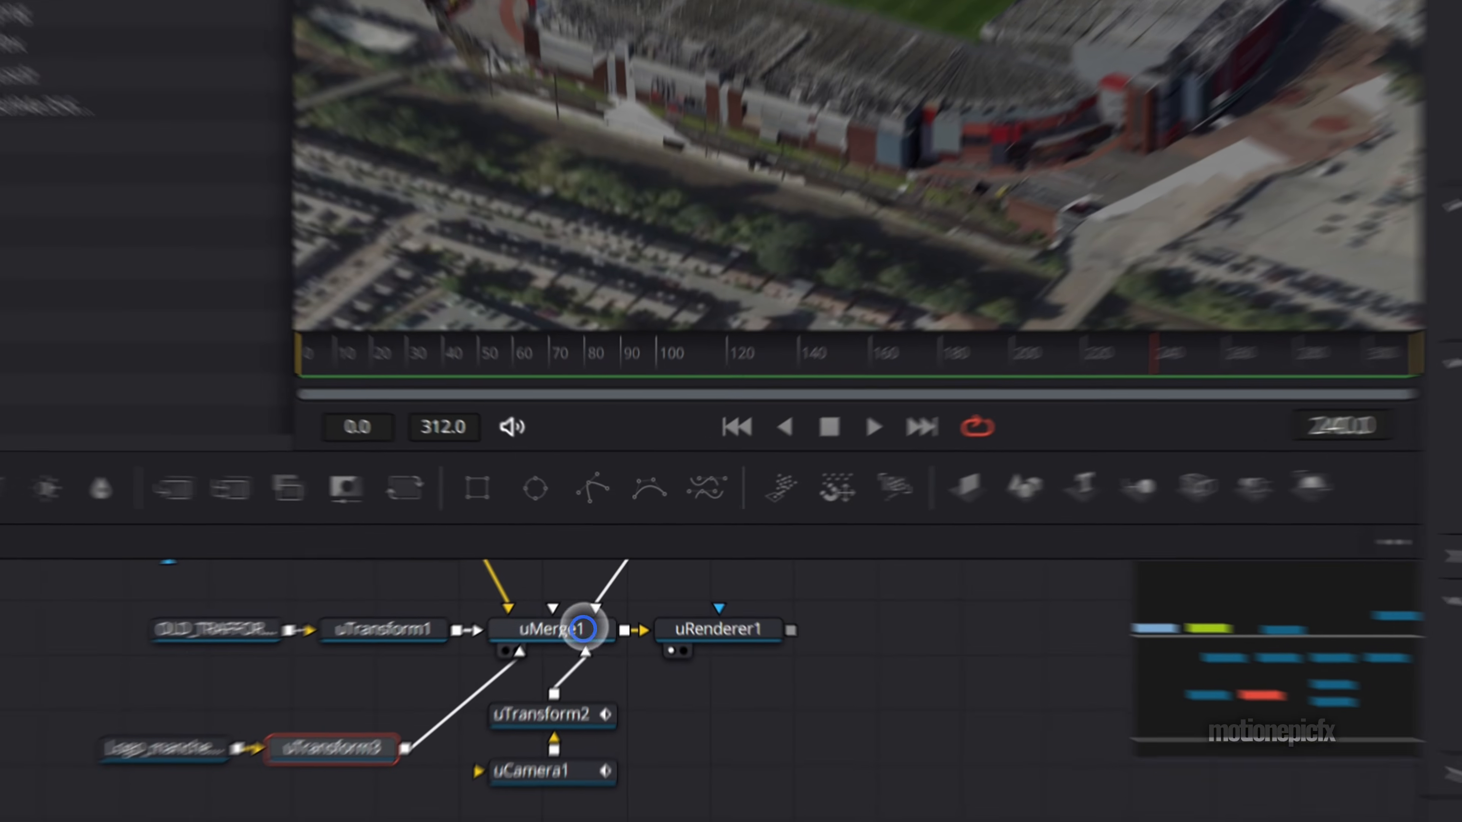
drag(602, 583, 798, 294)
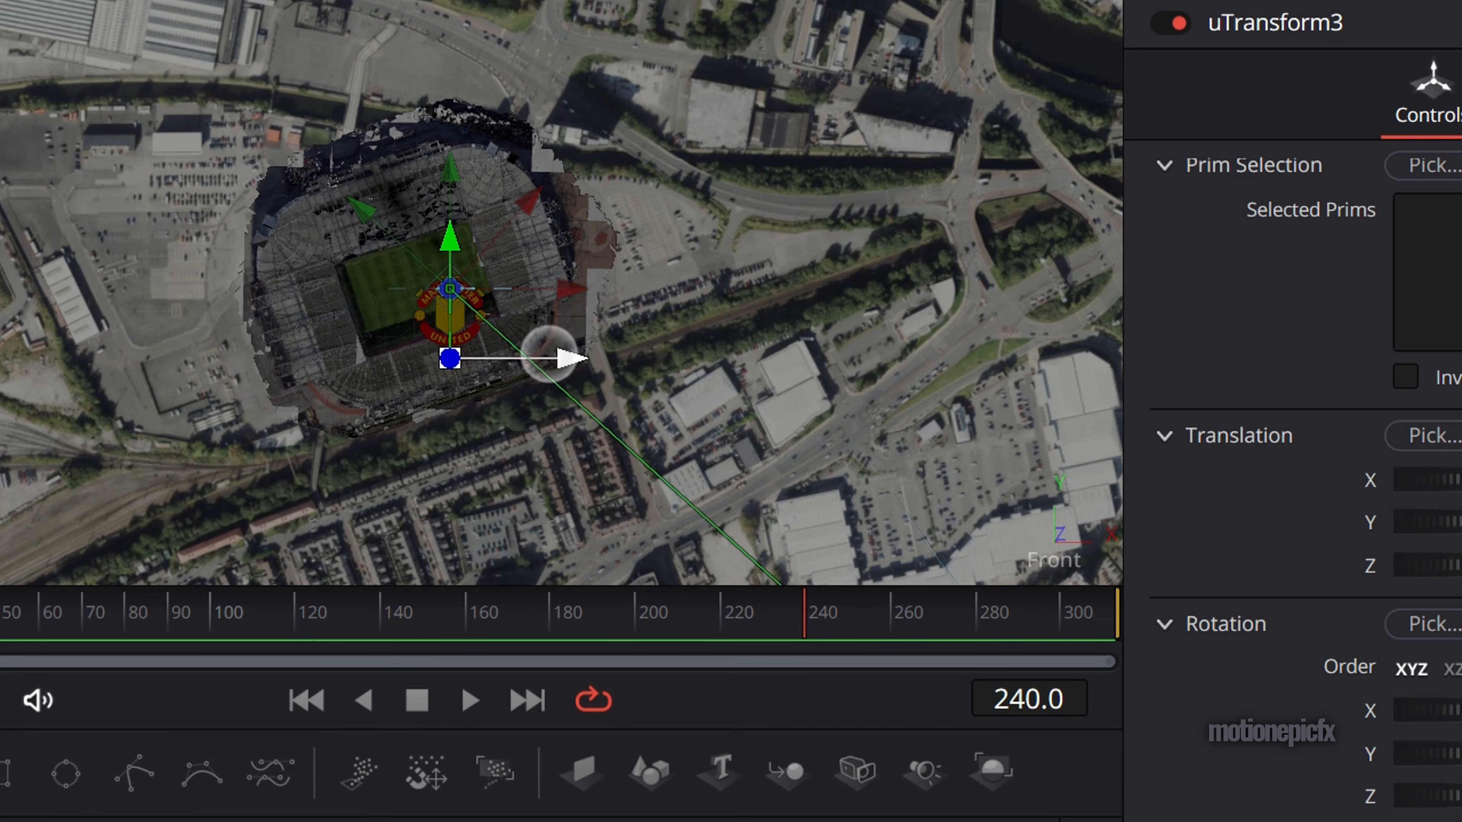
drag(567, 358, 535, 330)
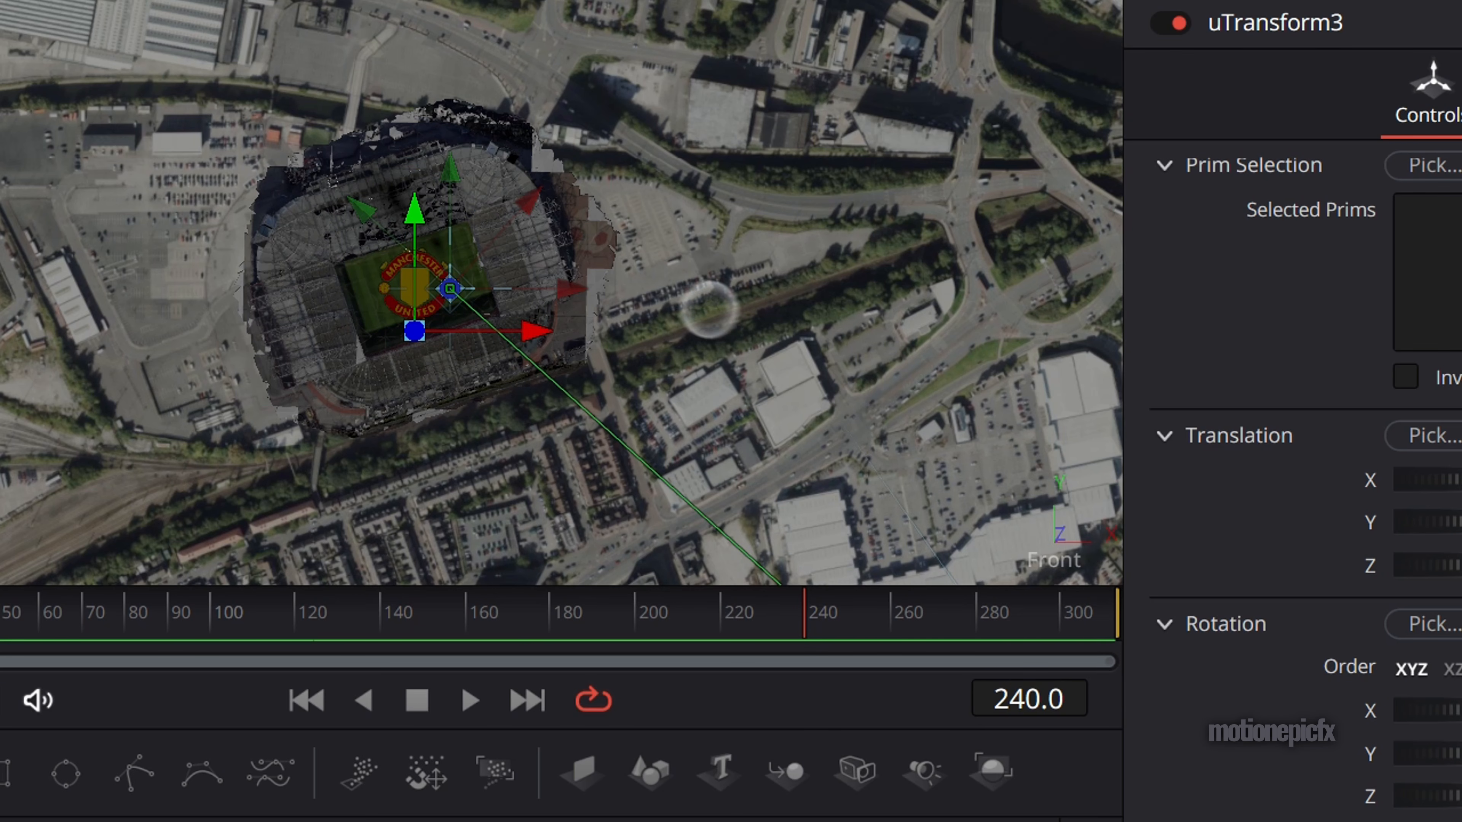
- Set the logo's X rotation to 90 in uTransform3 so that it stands upright
right_click(1038, 548)
click(1085, 613)
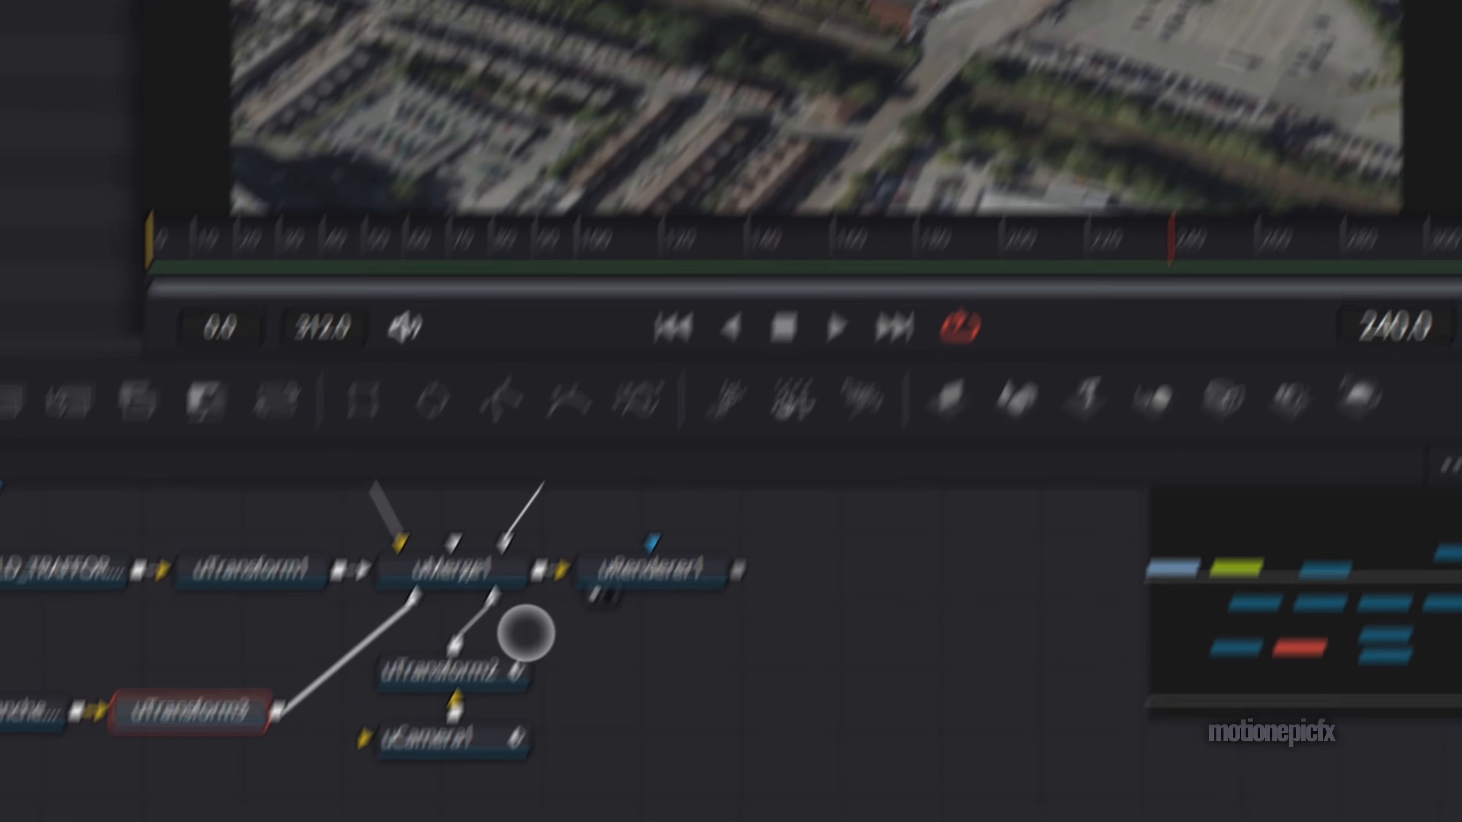
click(320, 523)
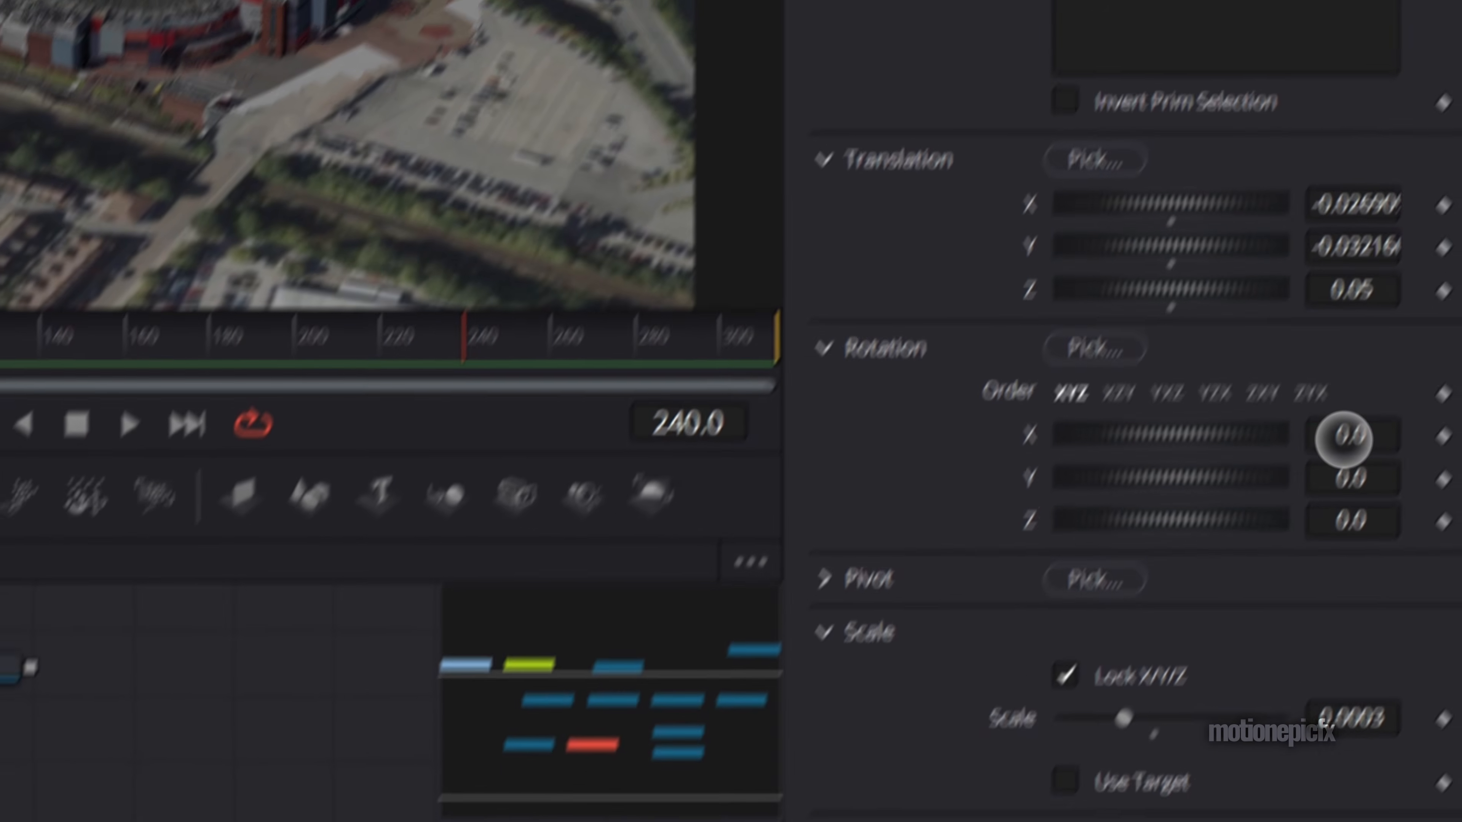
click(1344, 438)
text(90)
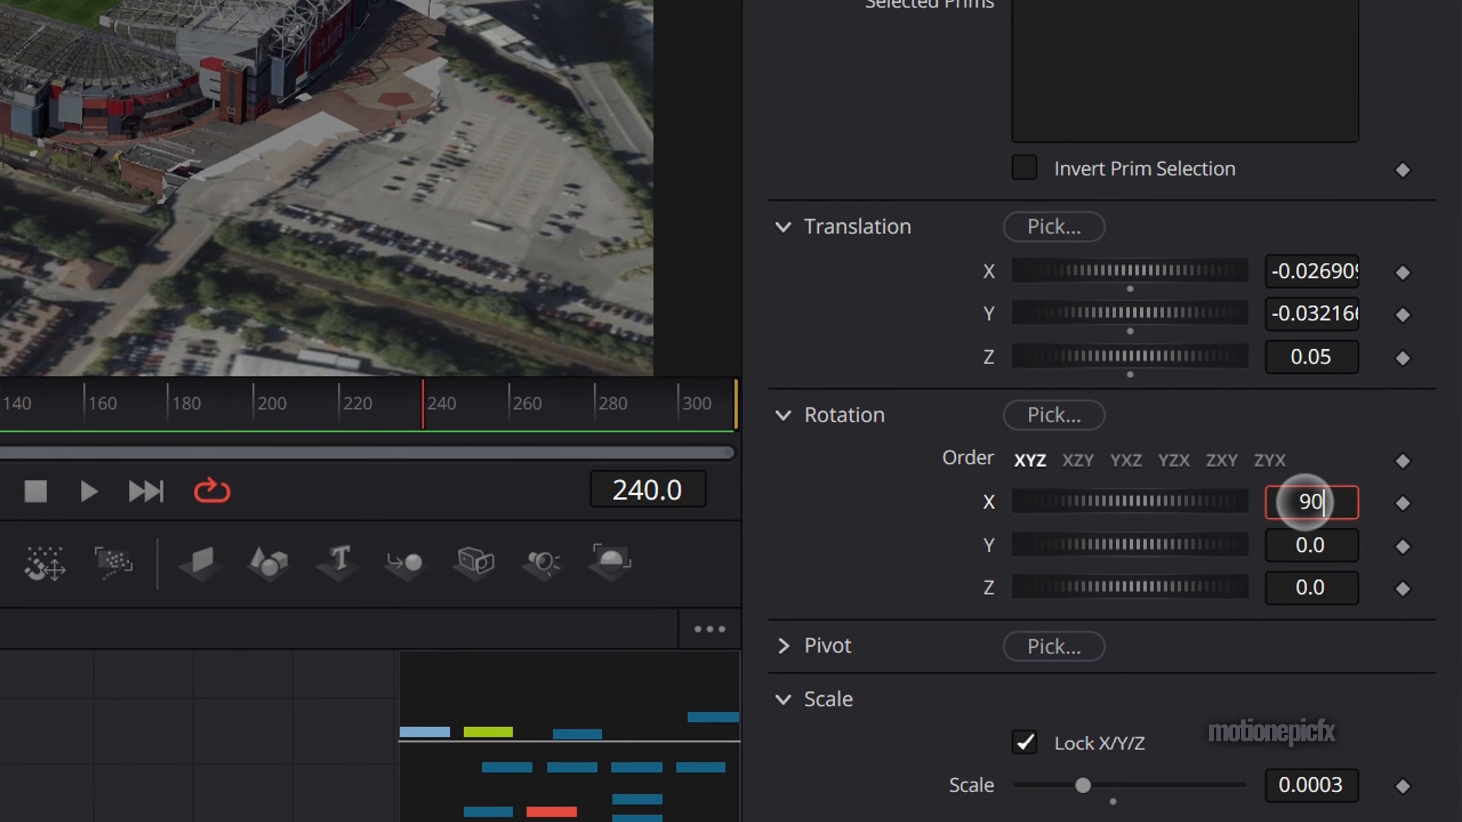
key(Tab)
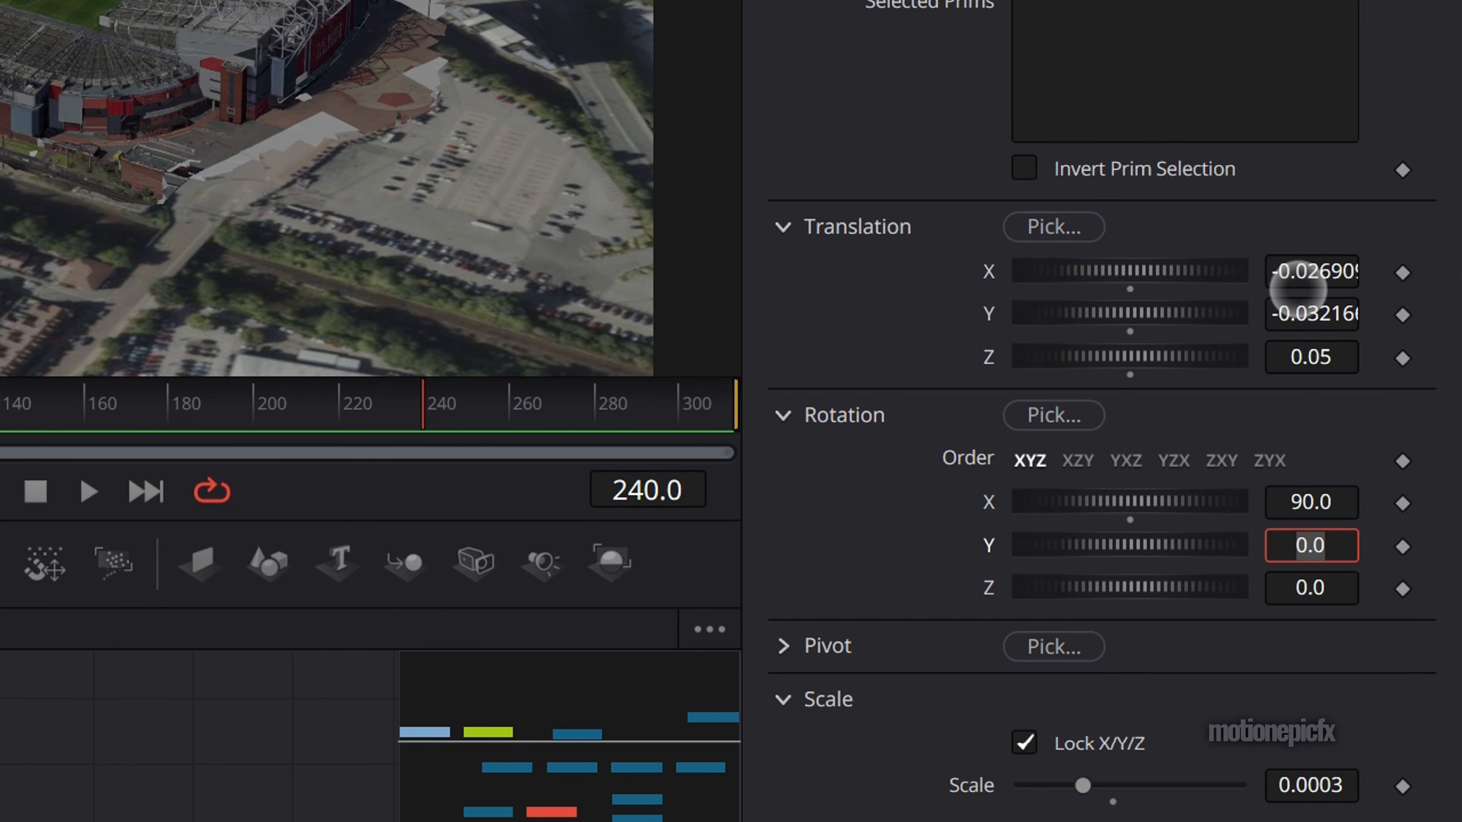
- Centre the logo above the stadium with translations of about -0.0179 in X and 0.0048 in Y, checking several frames of the camera move
drag(1296, 280, 1322, 311)
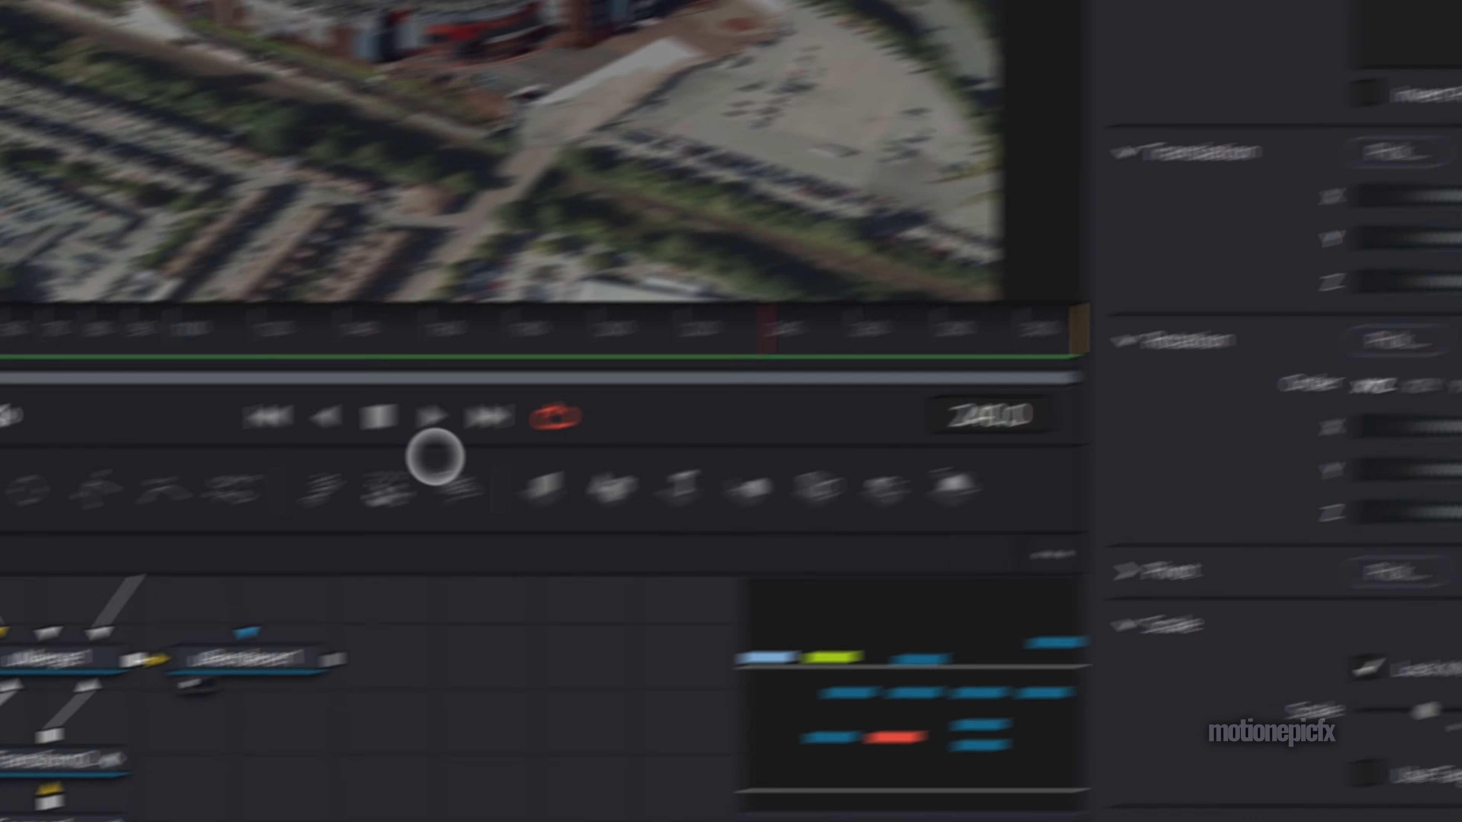
drag(493, 378, 450, 421)
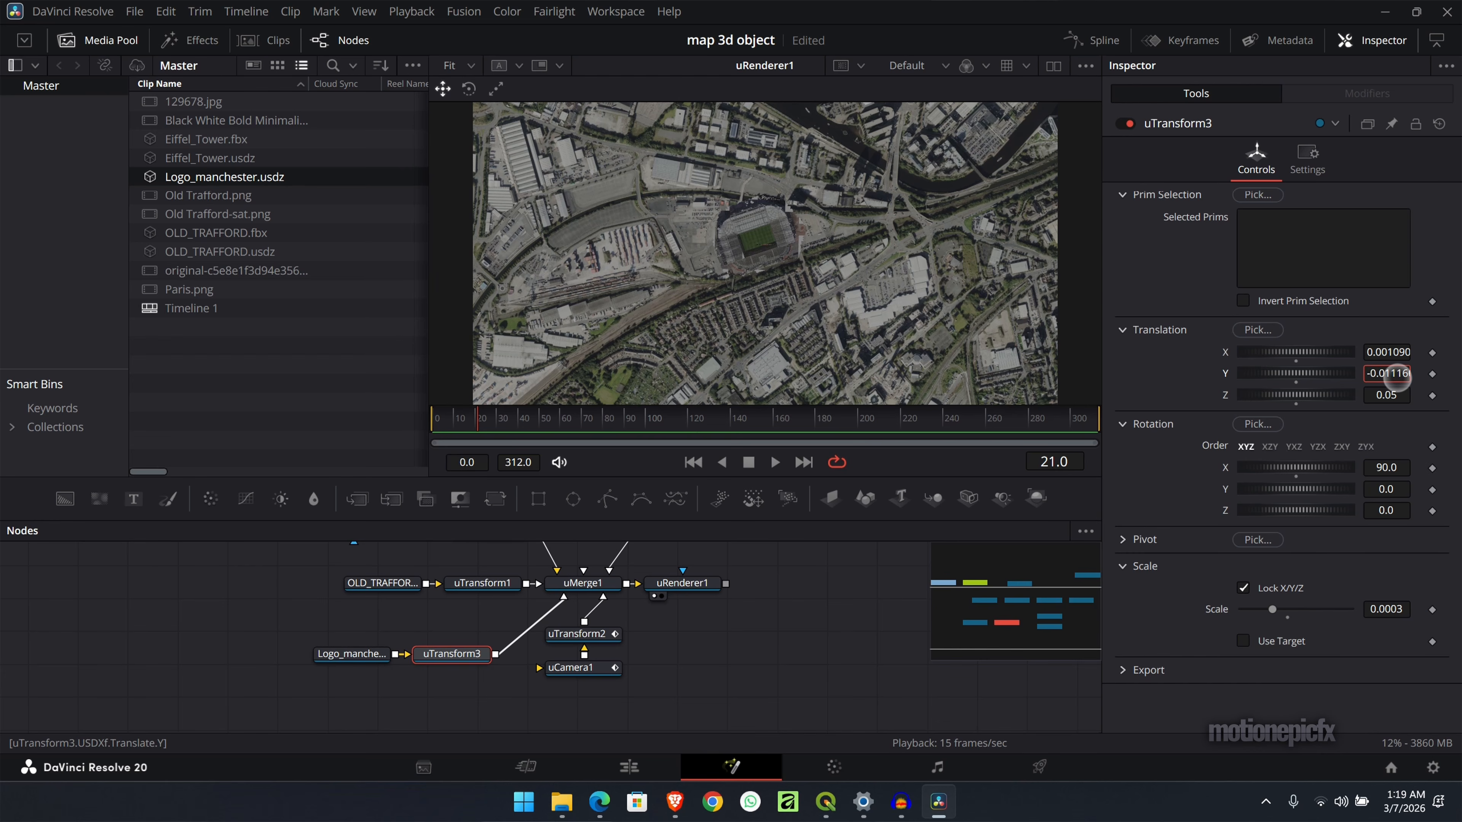
mouse_move(1397, 378)
mouse_down()
mouse_move(1415, 380)
mouse_move(1395, 356)
mouse_move(1402, 373)
mouse_up()
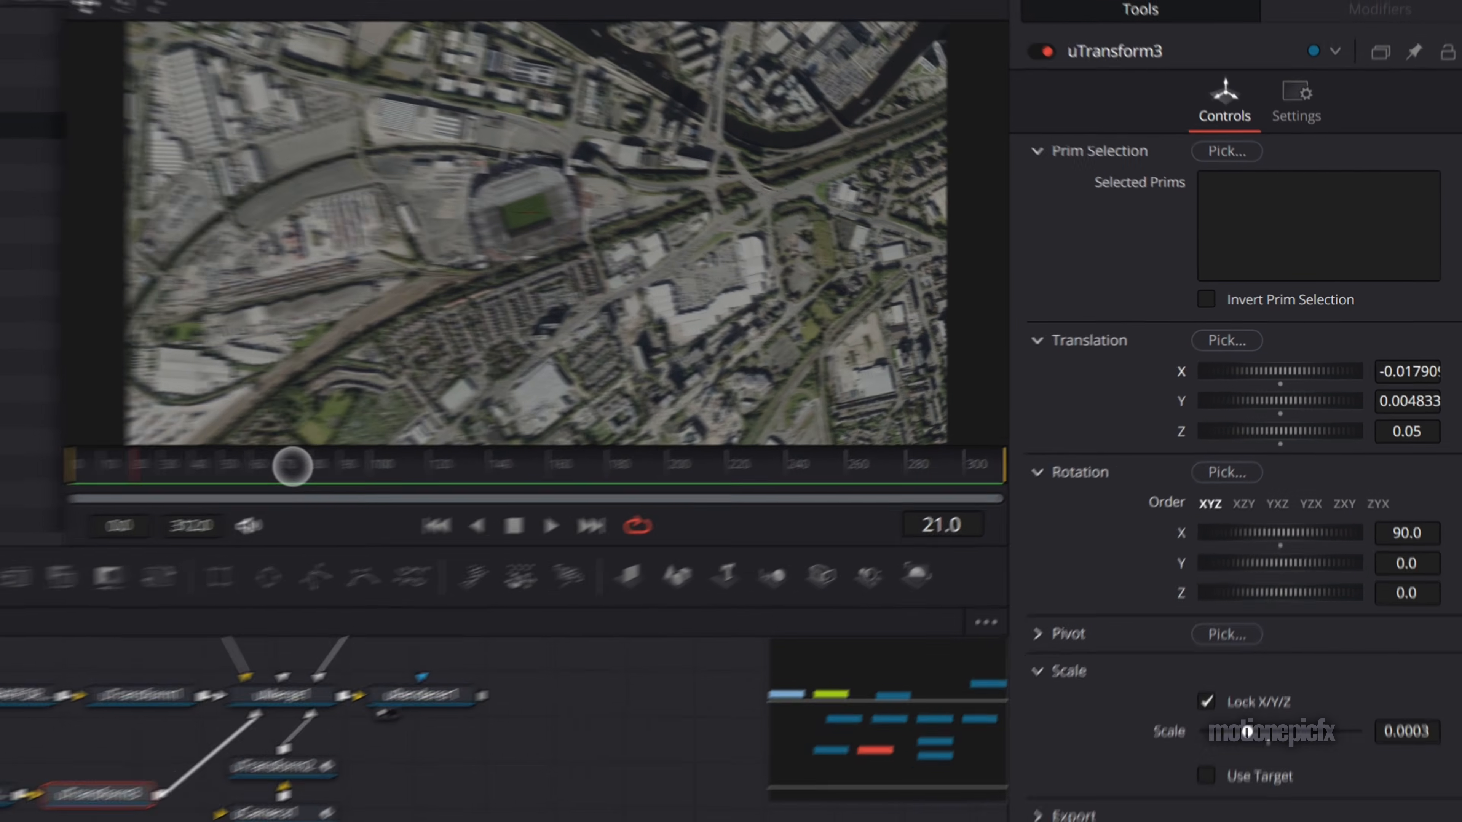
drag(221, 467, 396, 467)
drag(675, 418, 726, 416)
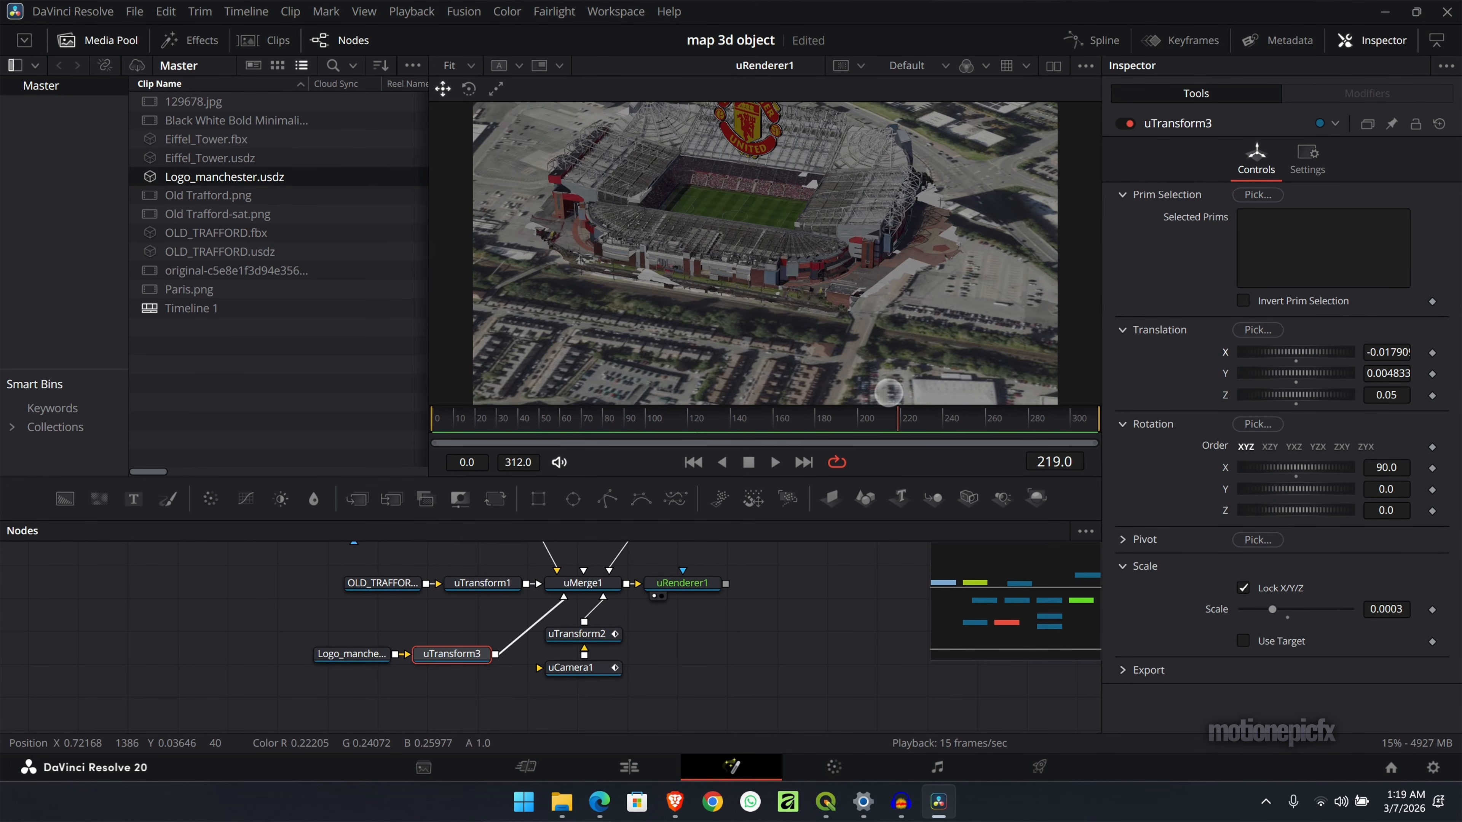
- Try motion blur on the uRenderer1 node
click(344, 606)
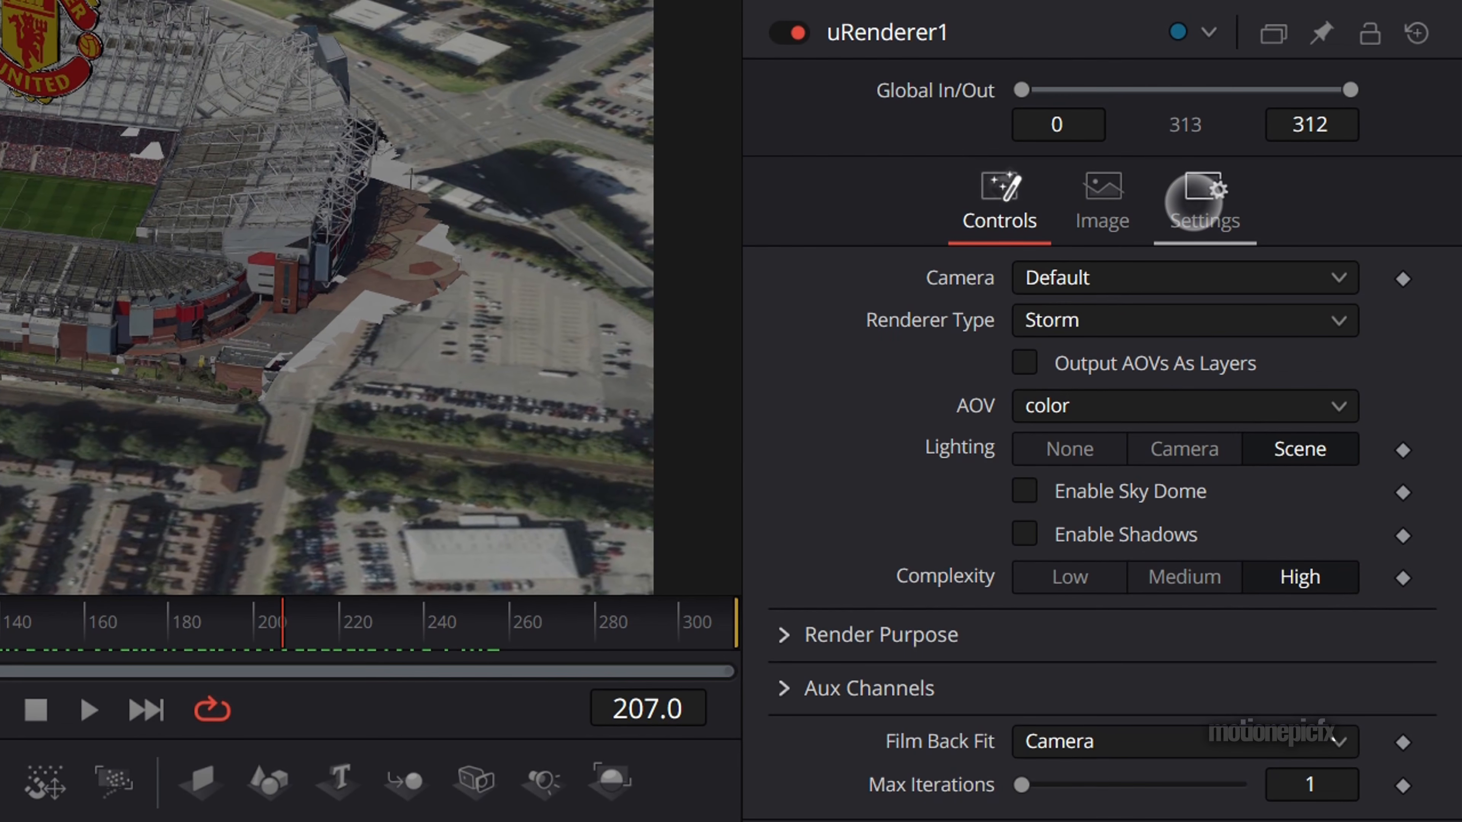
click(1194, 203)
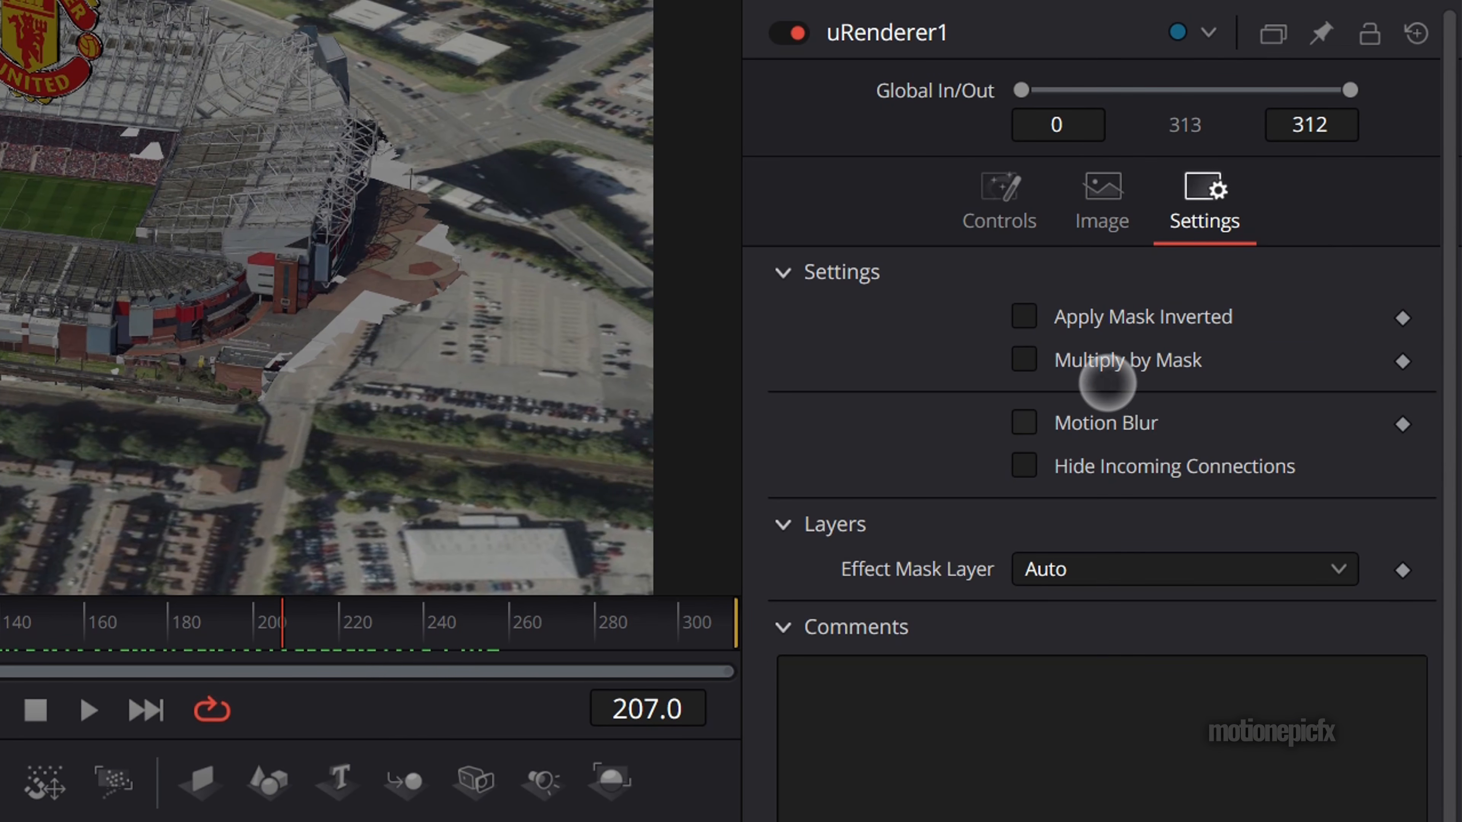
click(1026, 426)
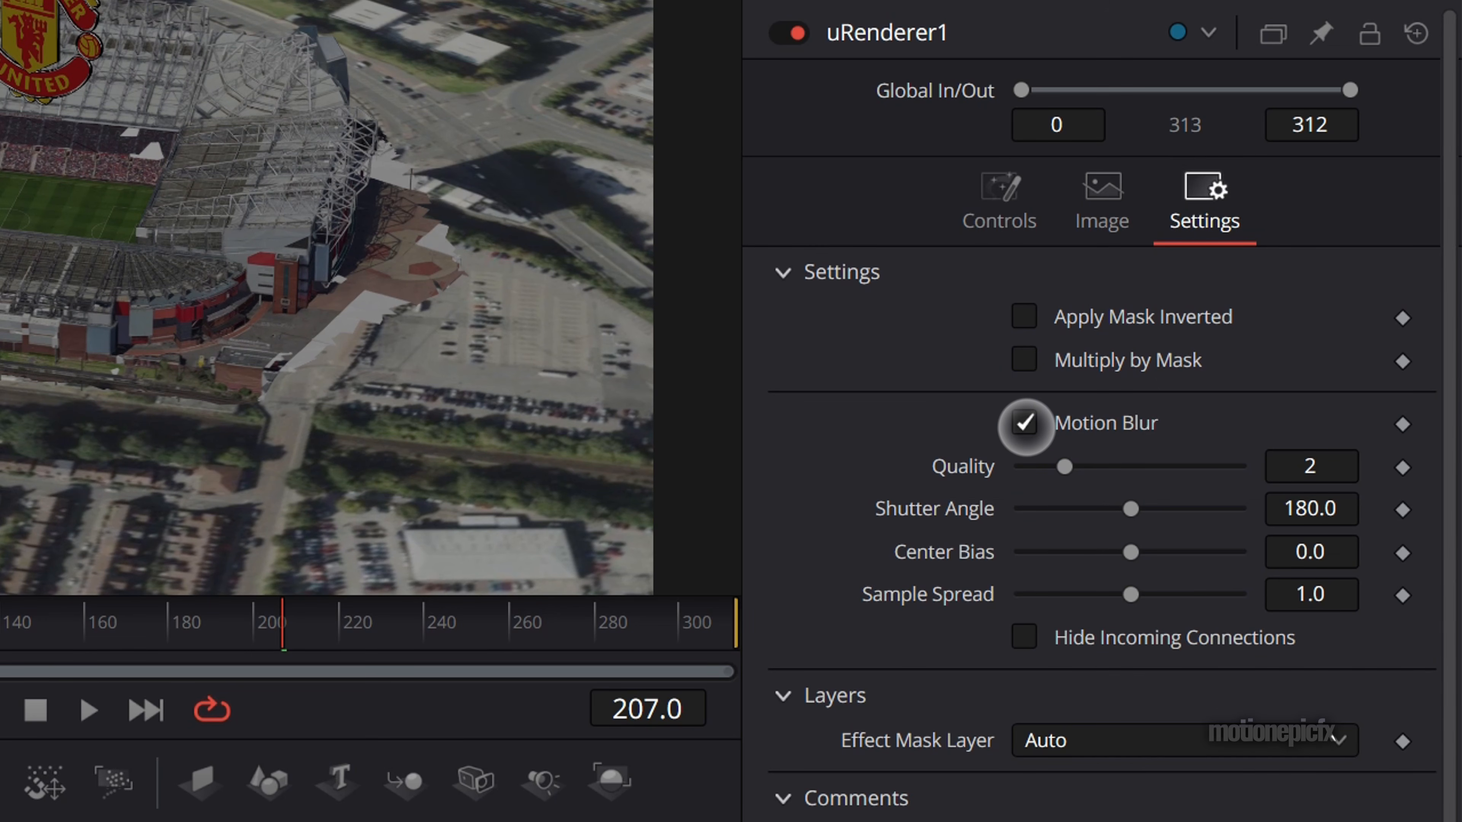
click(1029, 427)
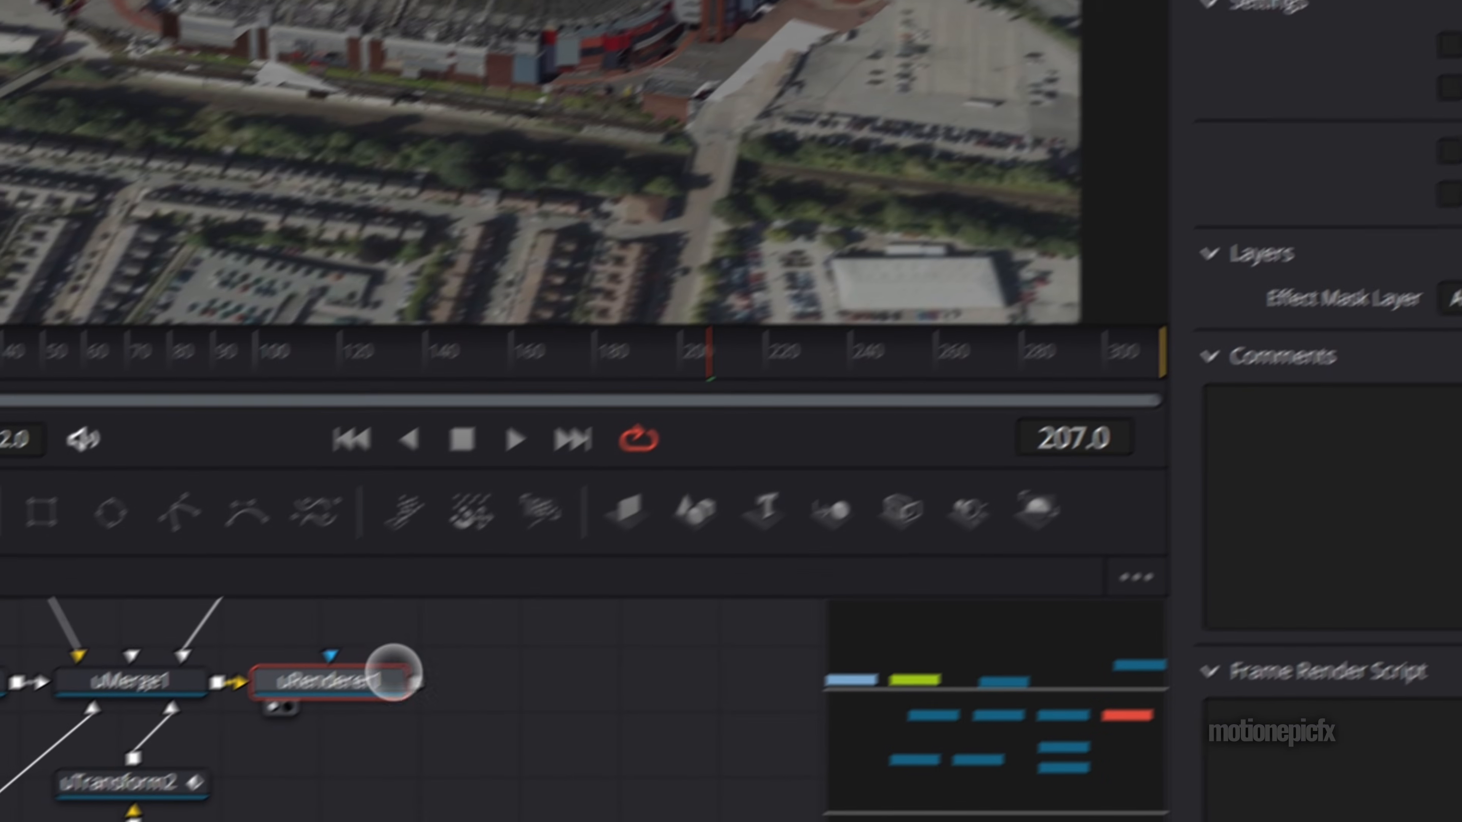
- Add a Color Corrector node directly after uRenderer1
click(407, 655)
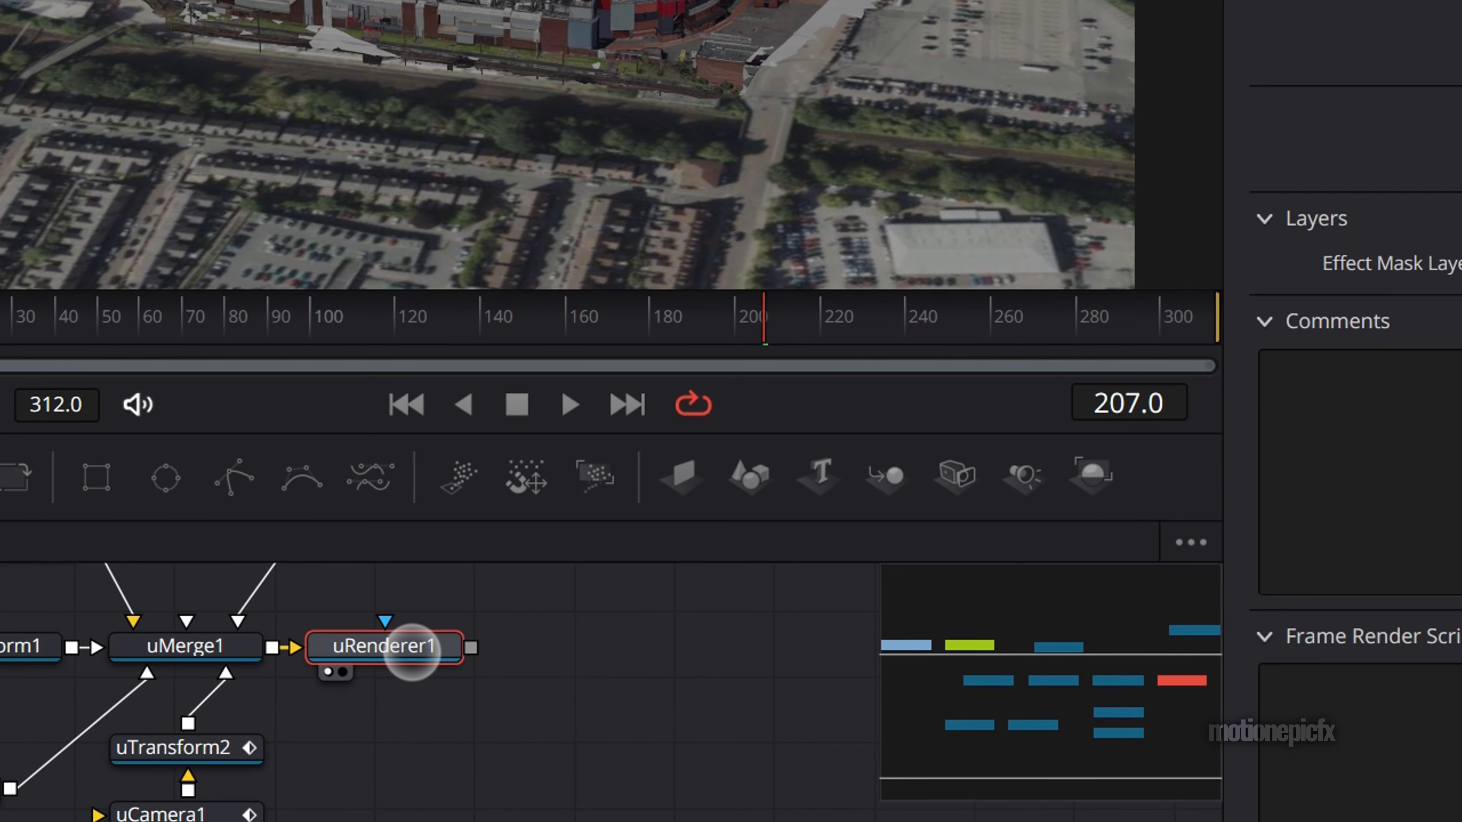
key(shift+space)
text(xf)
click(409, 674)
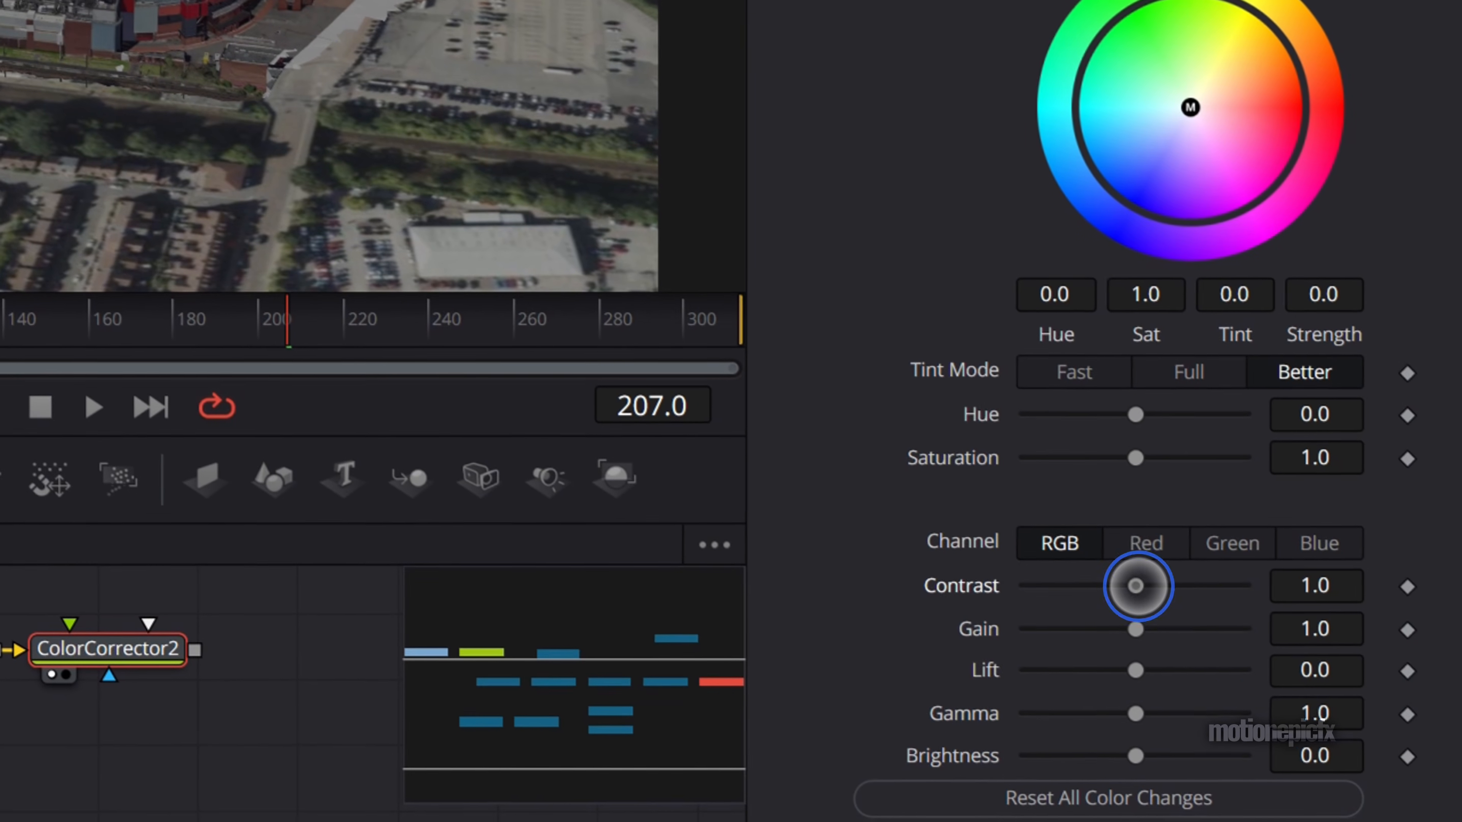
- Grade the render in ColorCorrector2 with a gain of 1.57, lift of -0.09 and gamma of 0.95, keeping contrast at 1.0
drag(1135, 585, 1176, 586)
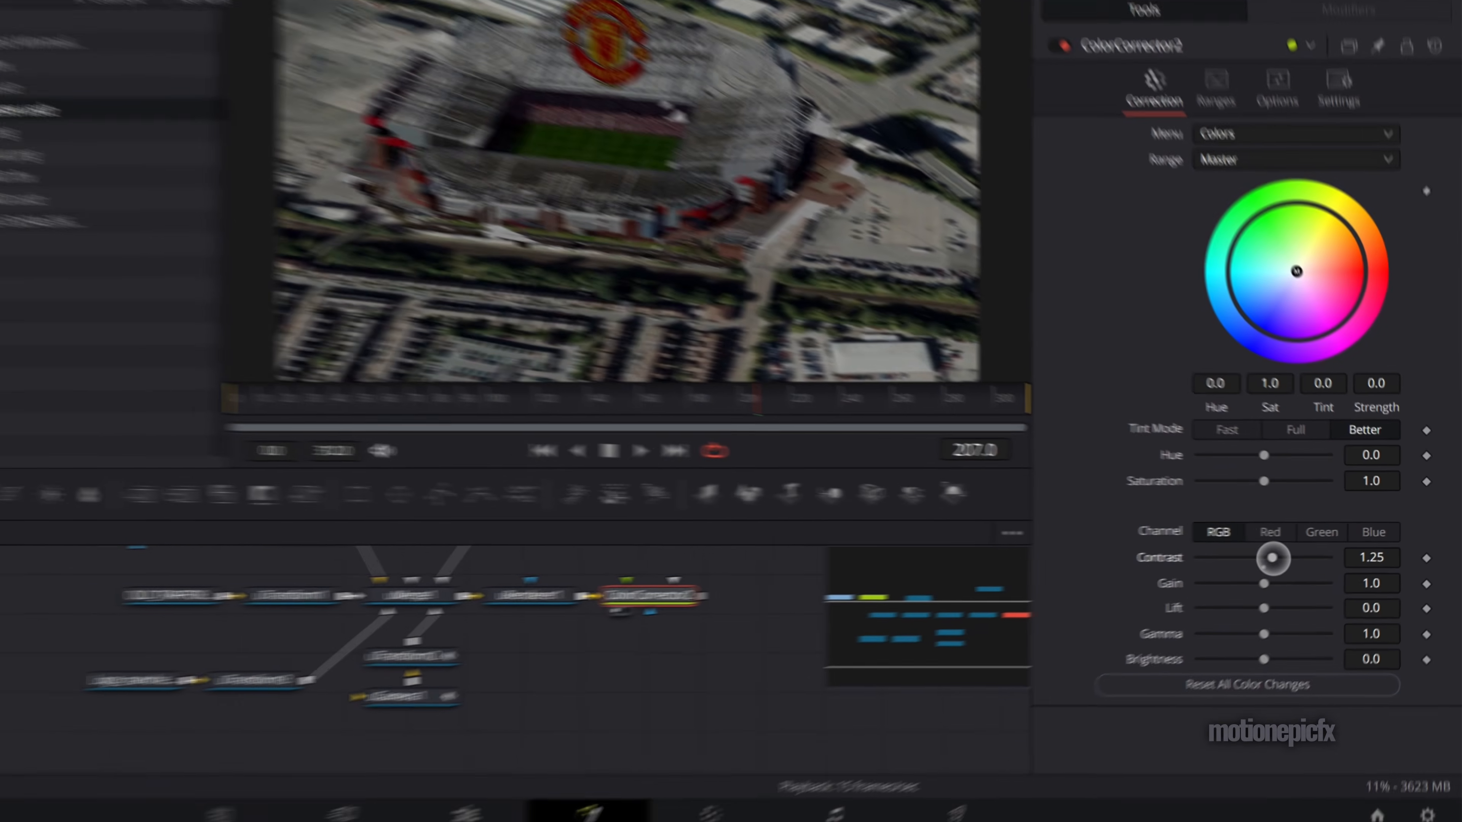
key(ctrl+z)
drag(1293, 574, 1291, 599)
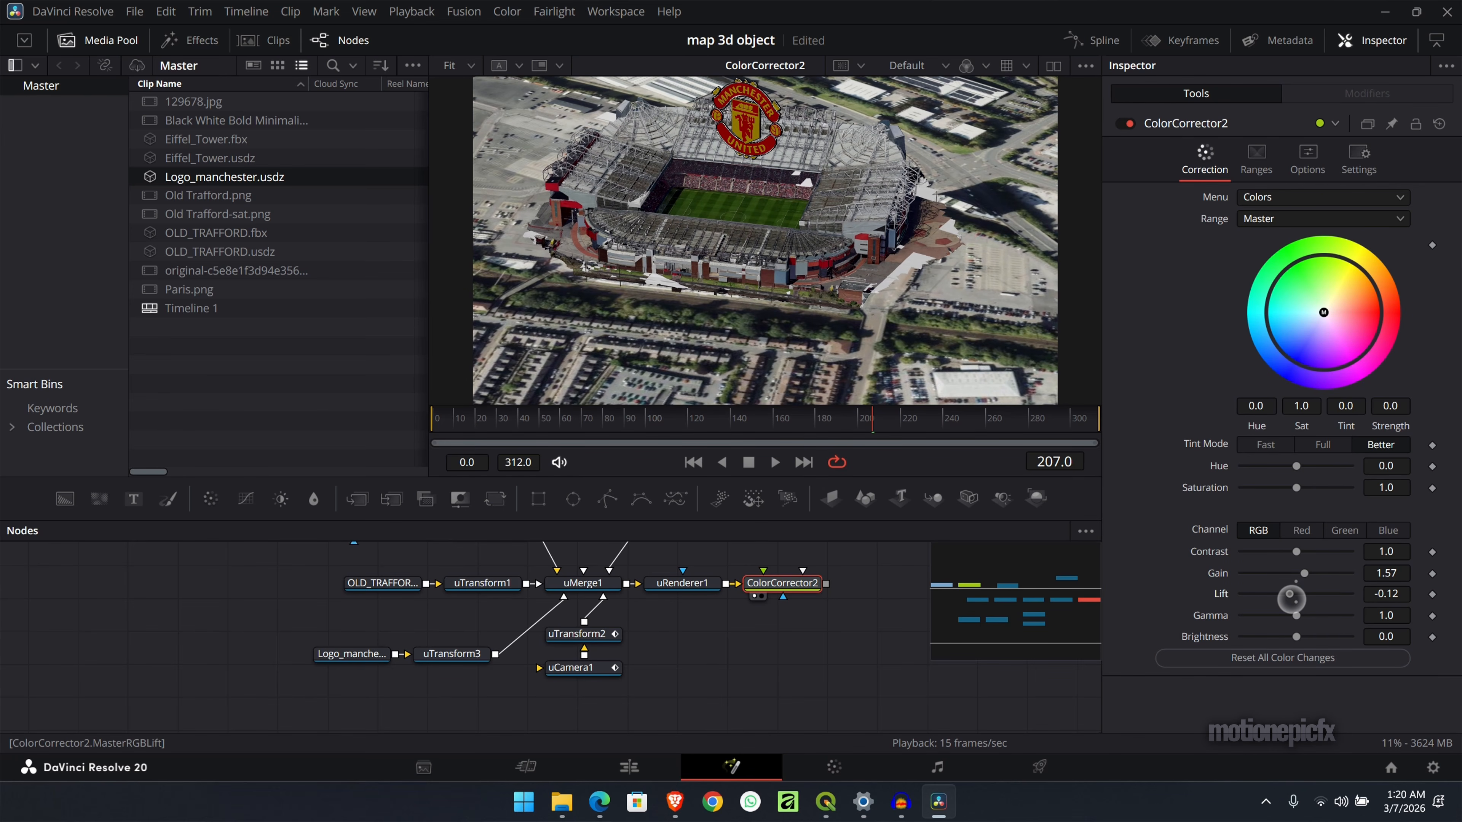
- Add a MediaOut node after ColorCorrector2 as the composition's output
scroll(799, 631, right, 2)
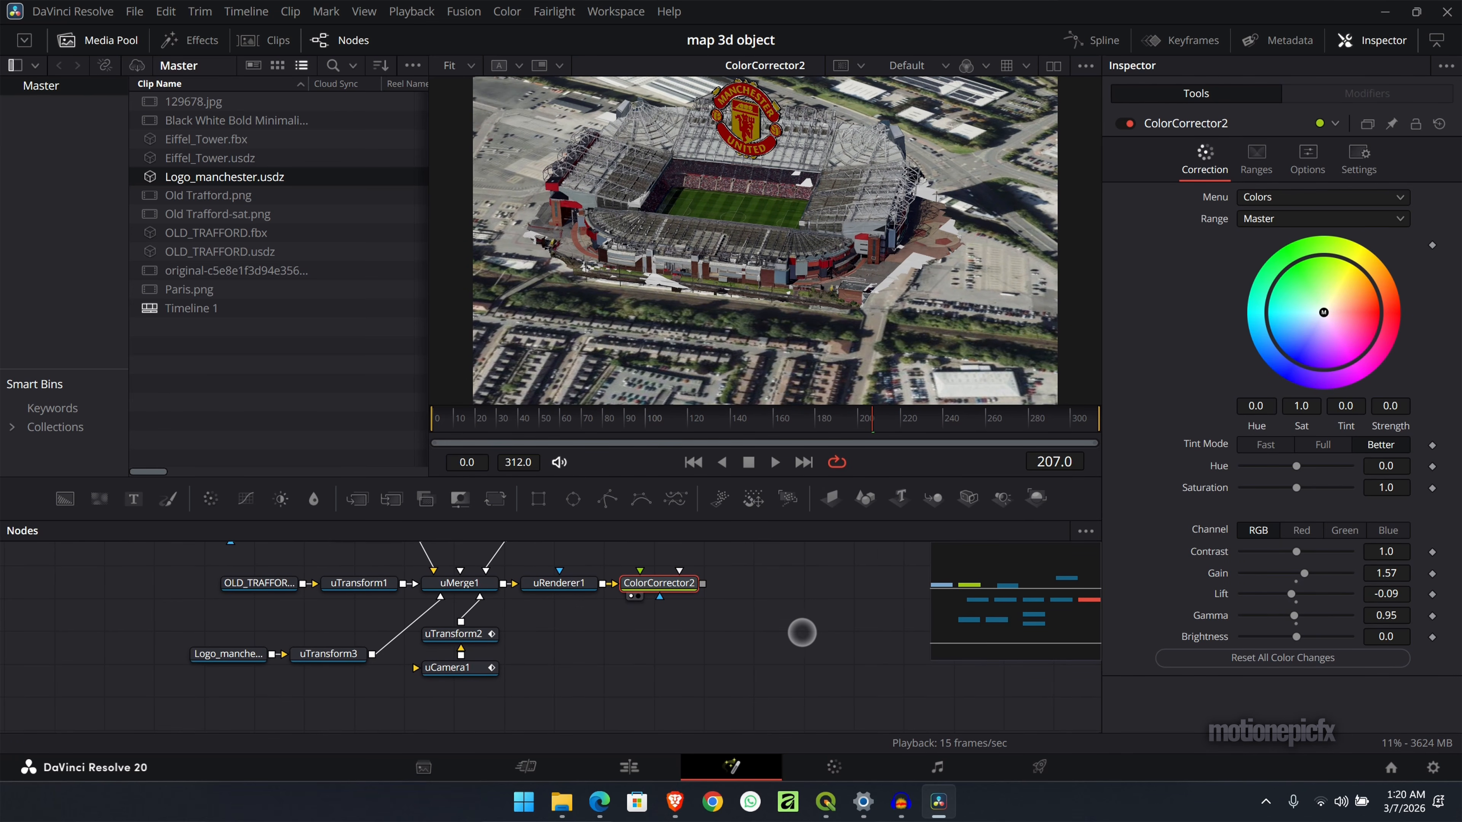
scroll(800, 632, up, 2)
scroll(799, 633, right, 2)
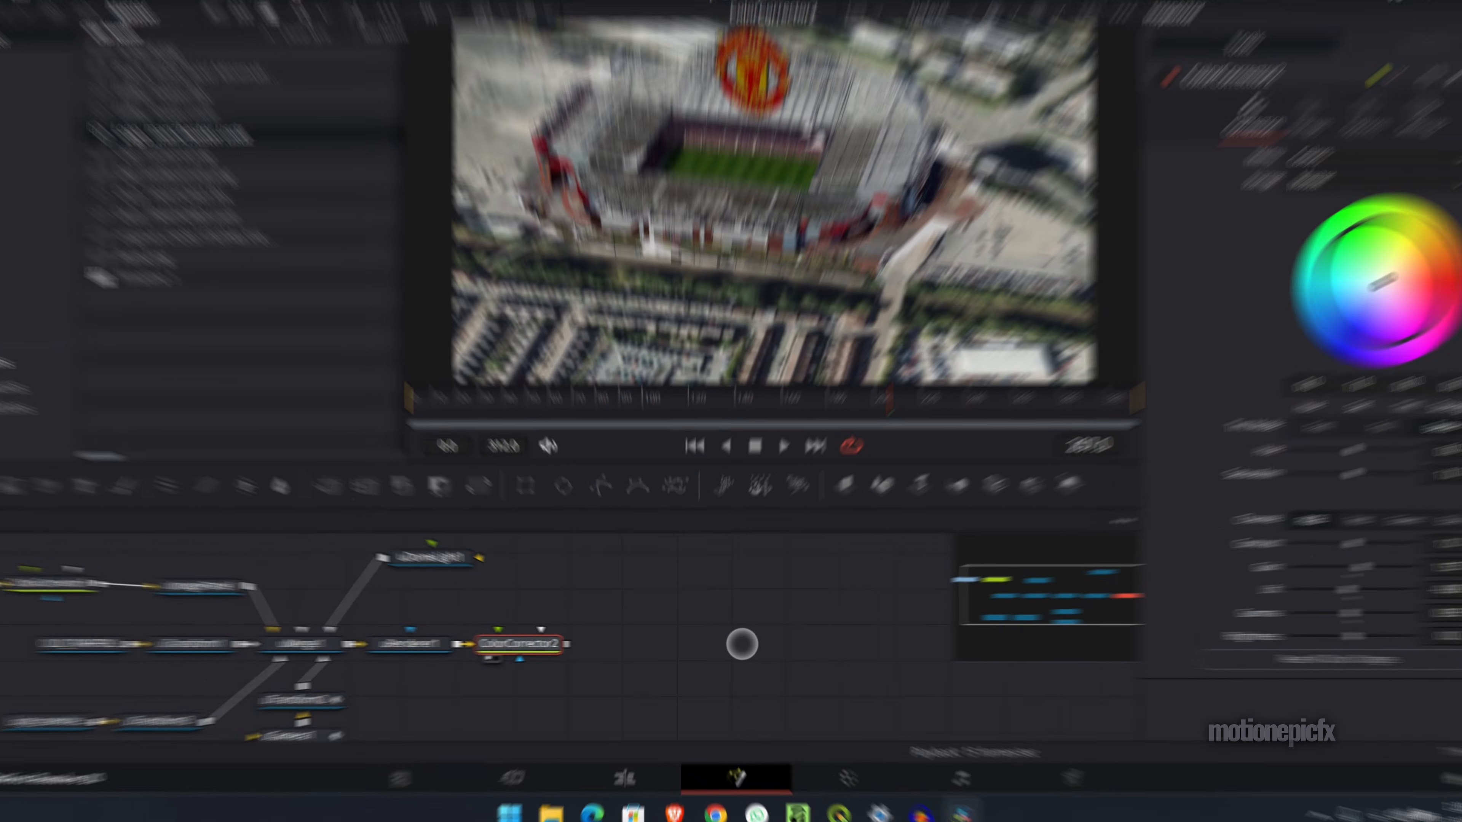
key(shift+space)
text(medi)
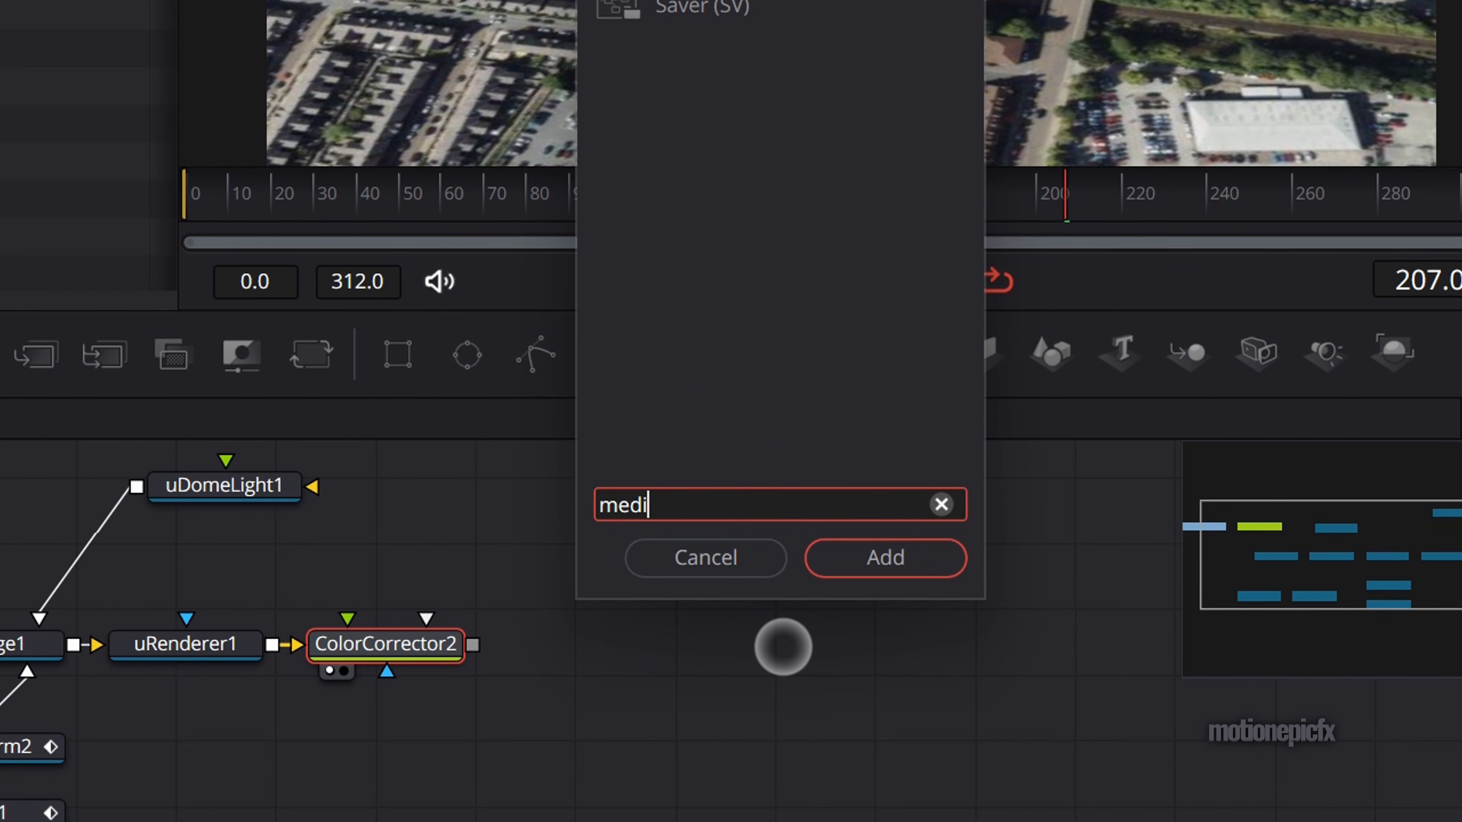
key(Down)
key(Return)
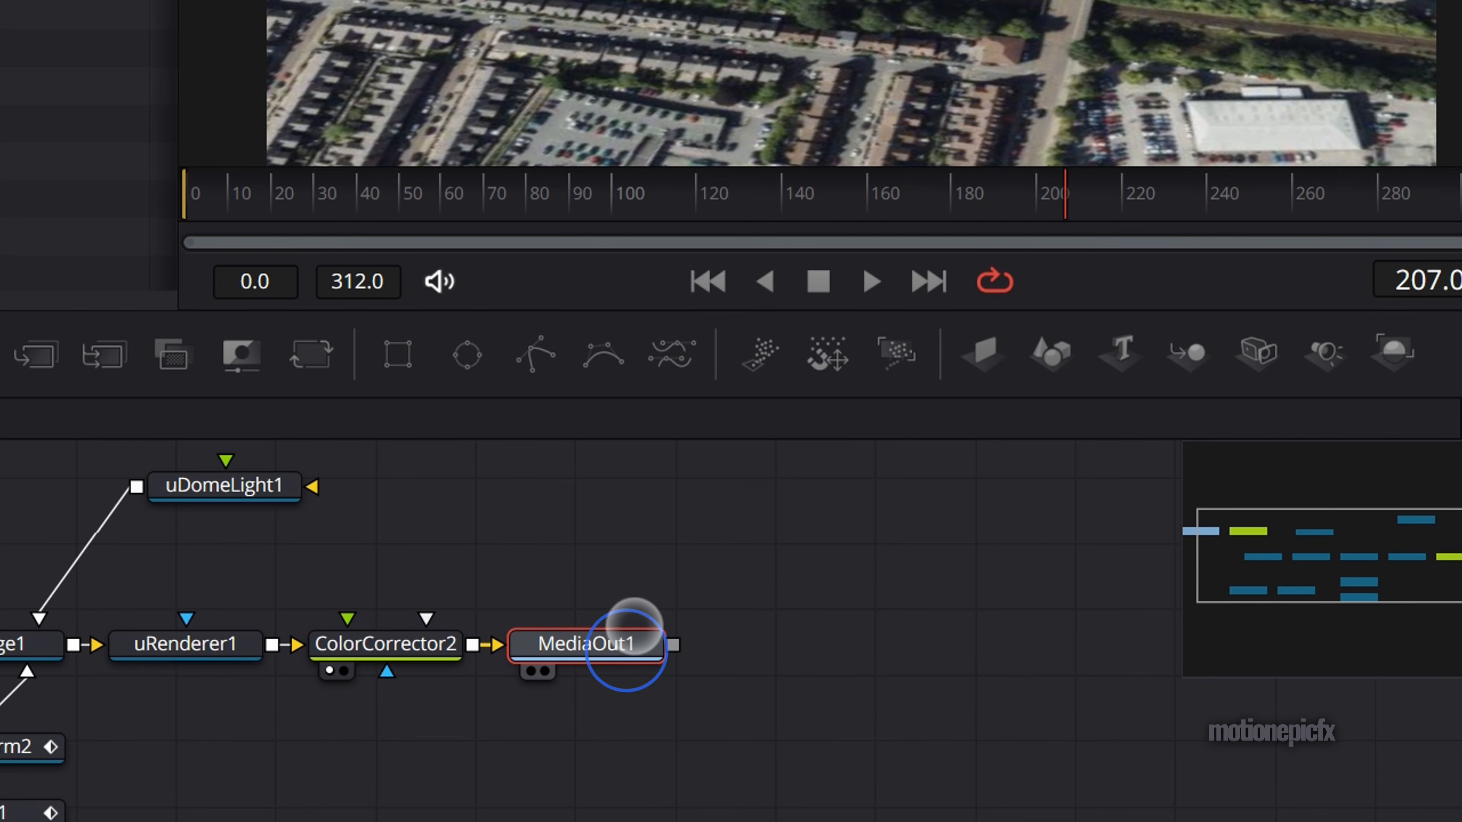